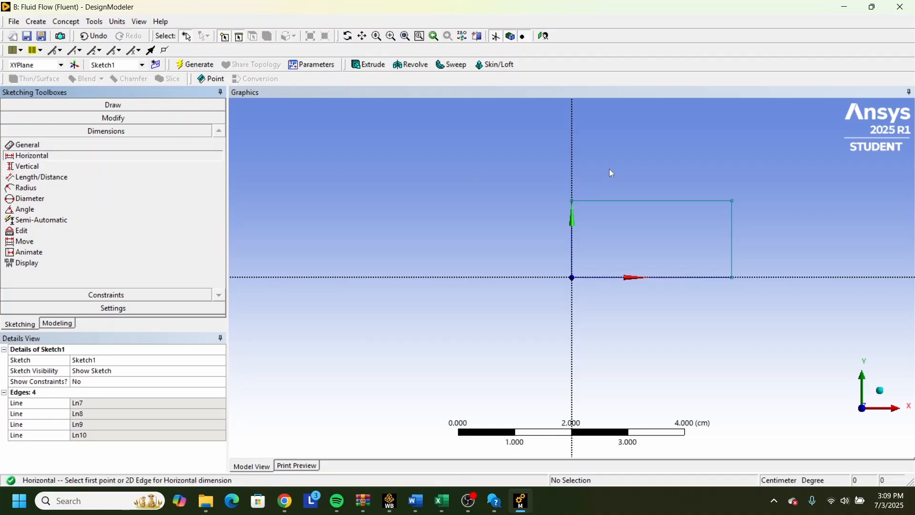
# Add a horizontal dimension across the rectangle's upper corners and set it to 100 cm.
pyautogui.click(572, 202)
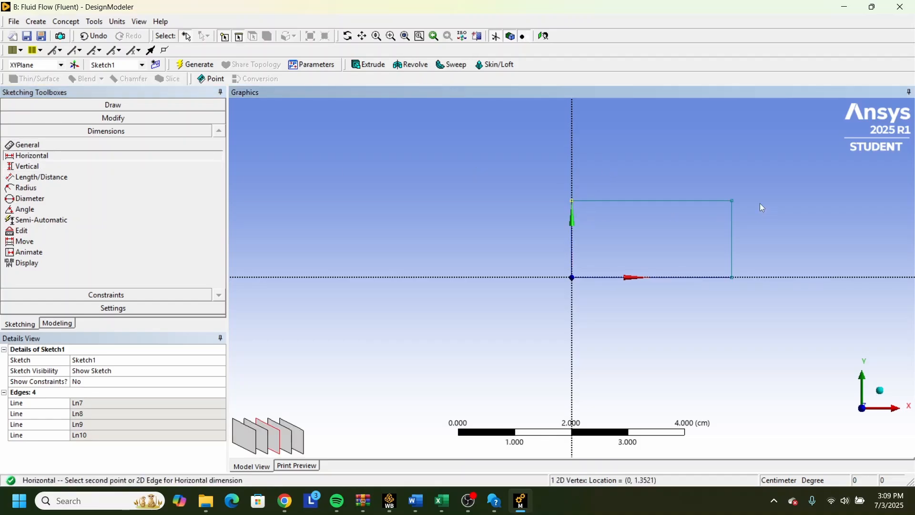
pyautogui.click(733, 201)
pyautogui.click(686, 129)
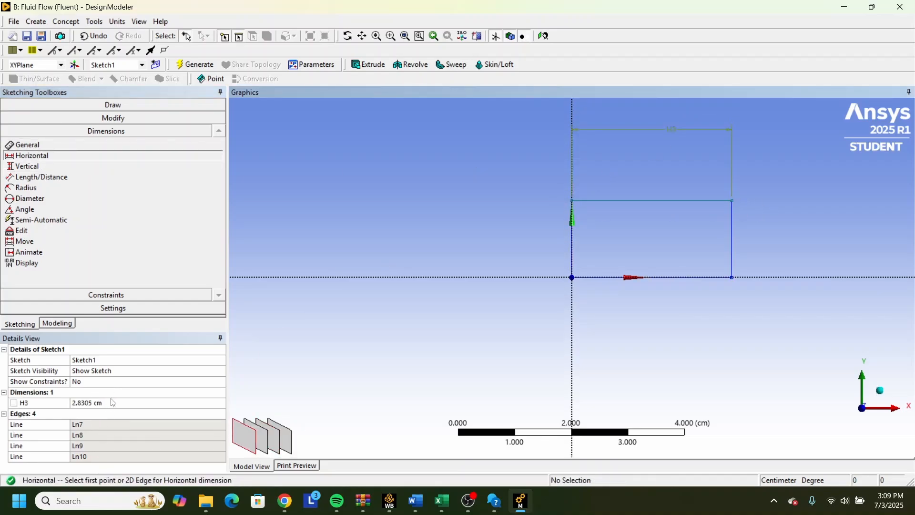
pyautogui.click(107, 403)
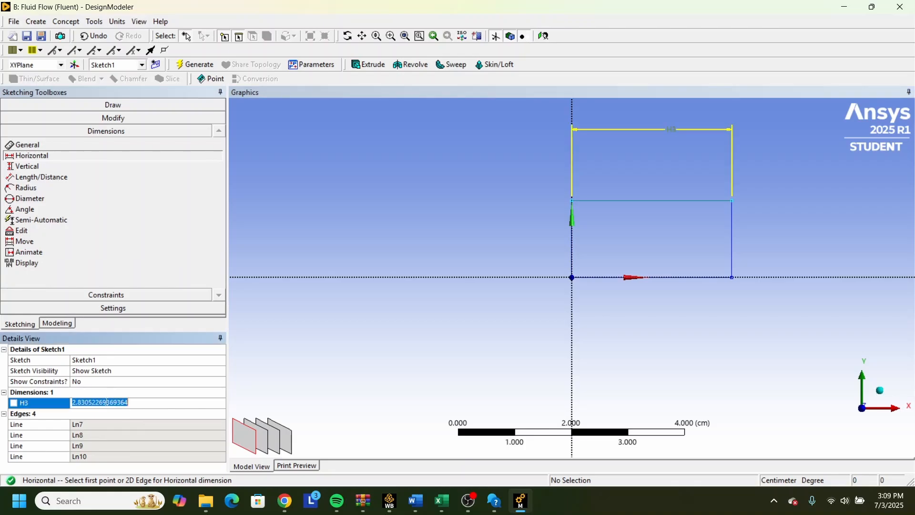
pyautogui.press('BackSpace')
pyautogui.press('Return')
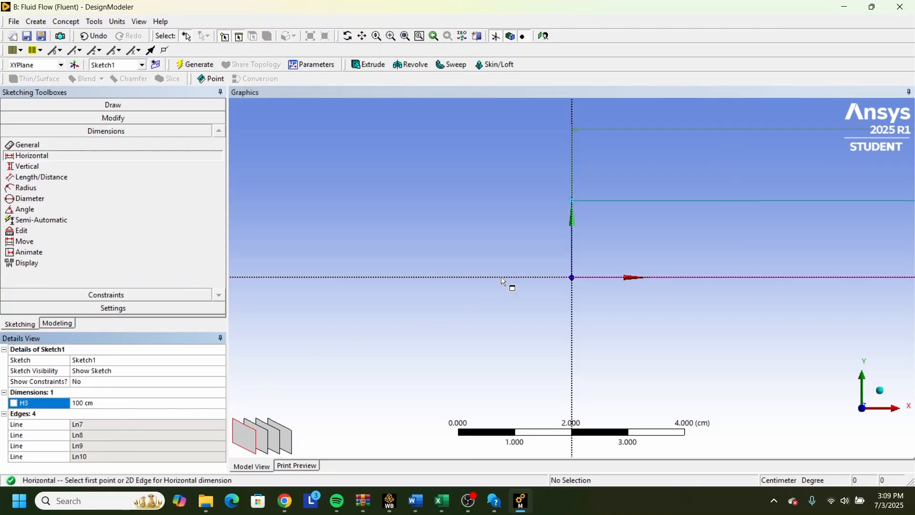
# Add a vertical dimension between the rectangle's upper-left corner and the origin, and set it to 50 cm.
pyautogui.click(572, 234)
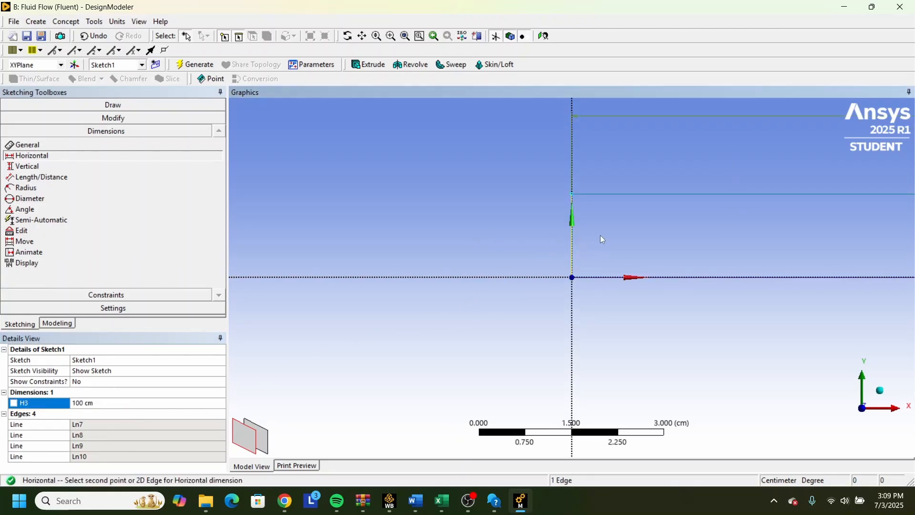
pyautogui.click(27, 166)
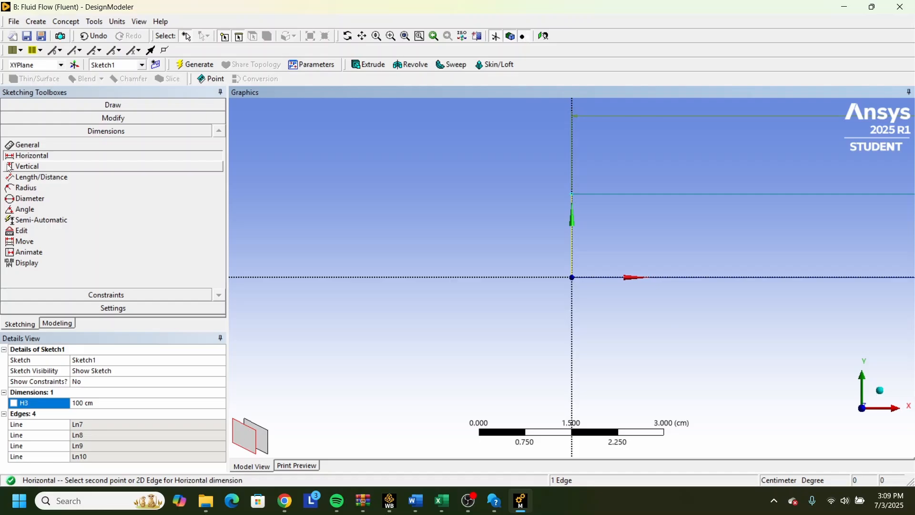
pyautogui.click(572, 194)
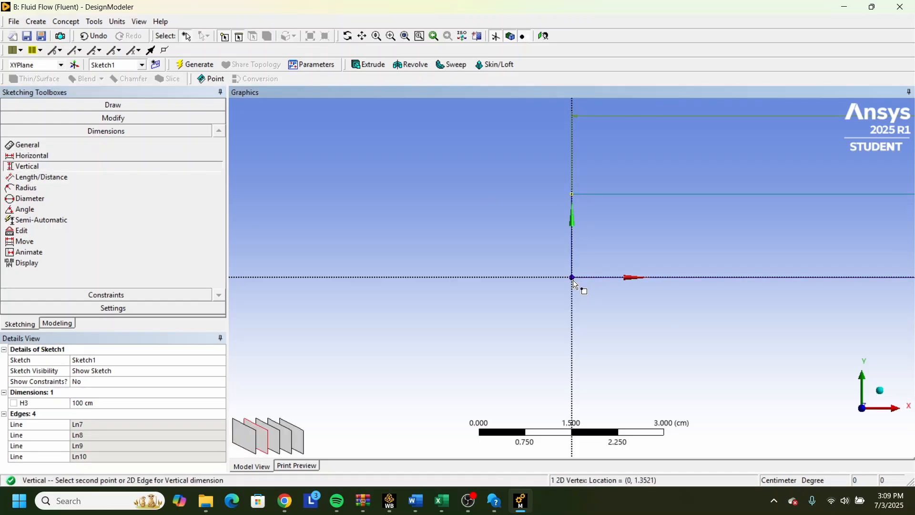
pyautogui.click(573, 277)
pyautogui.click(429, 258)
pyautogui.click(102, 414)
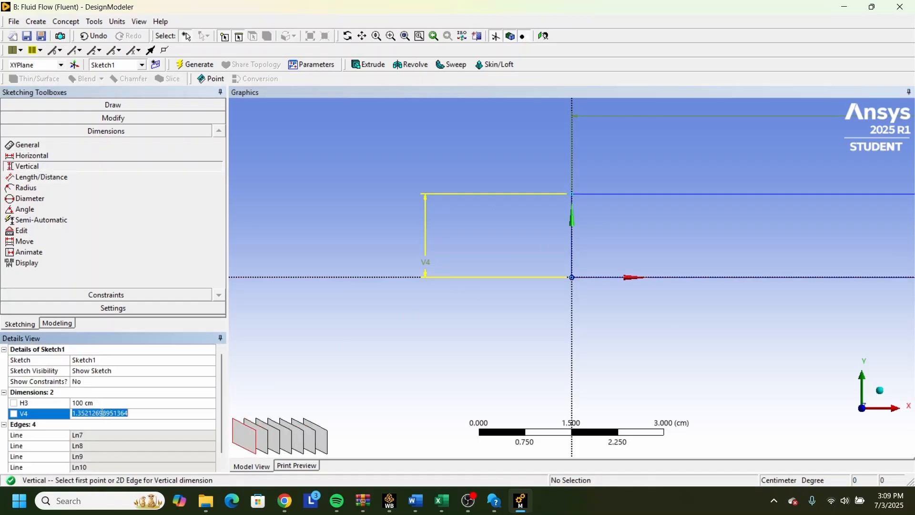
pyautogui.write('50')
pyautogui.press('Return')
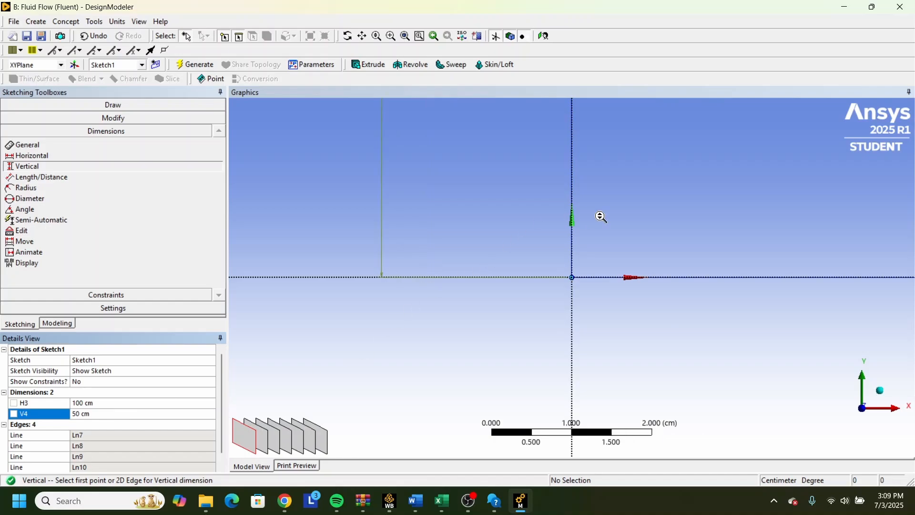
# Start a surface from sketches and apply the rectangle's four edges as its base objects.
pyautogui.scroll(-10, 672, 207)
pyautogui.scroll(1, 739, 225)
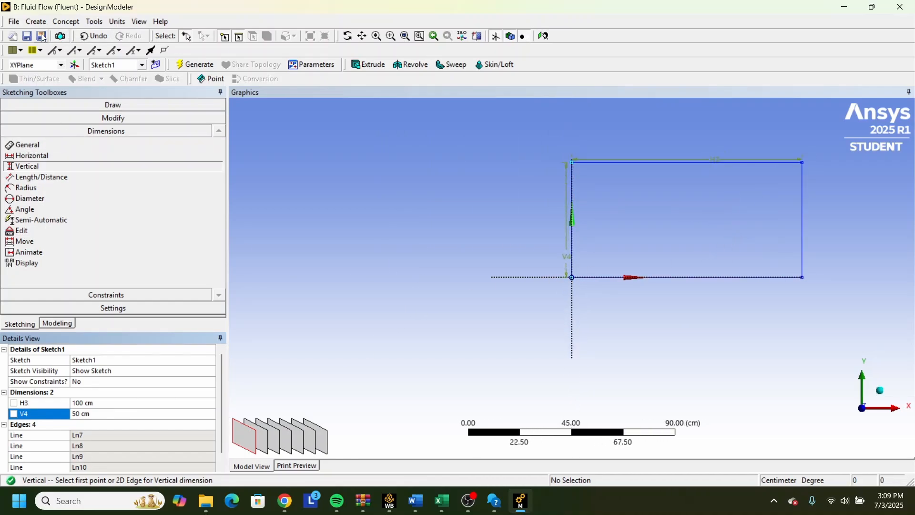
pyautogui.click(66, 22)
pyautogui.click(113, 109)
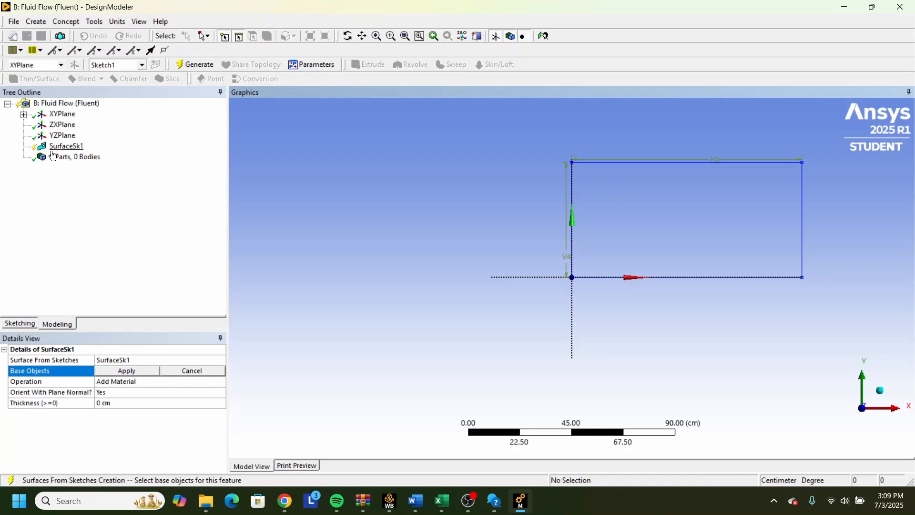
pyautogui.click(122, 375)
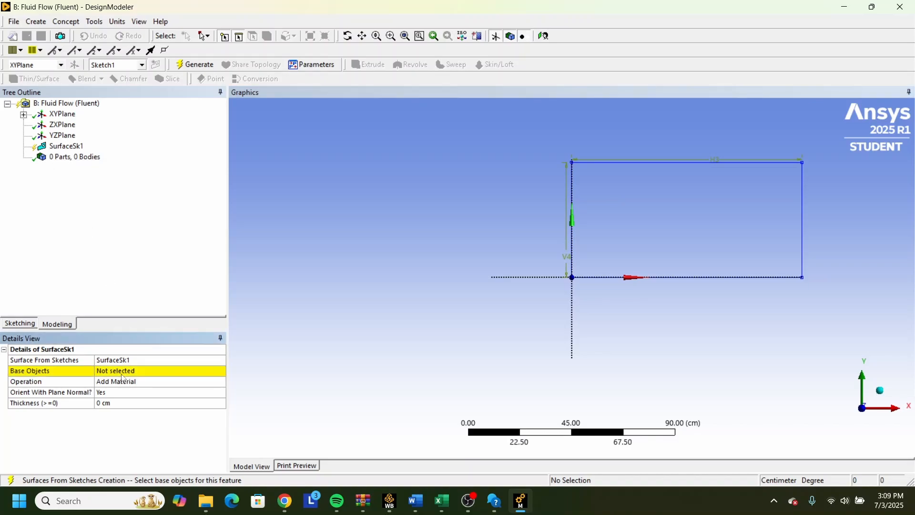
pyautogui.click(123, 374)
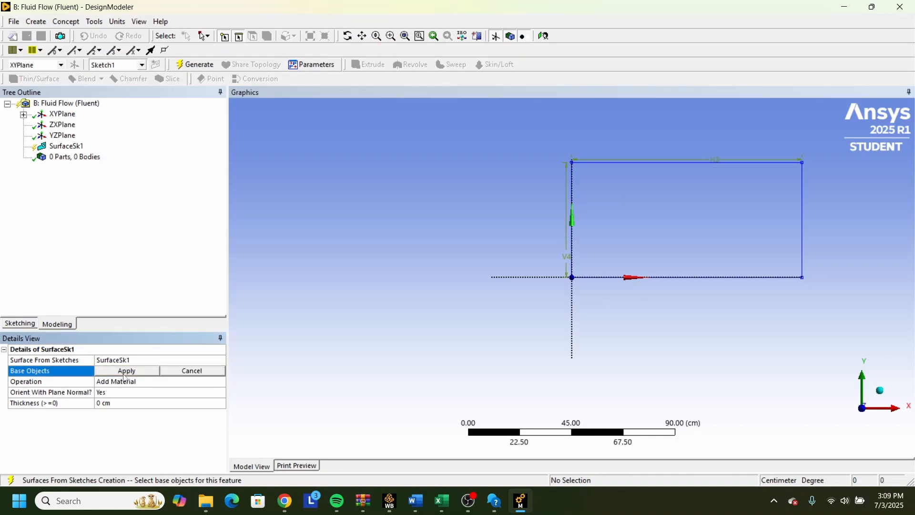
pyautogui.click(583, 274)
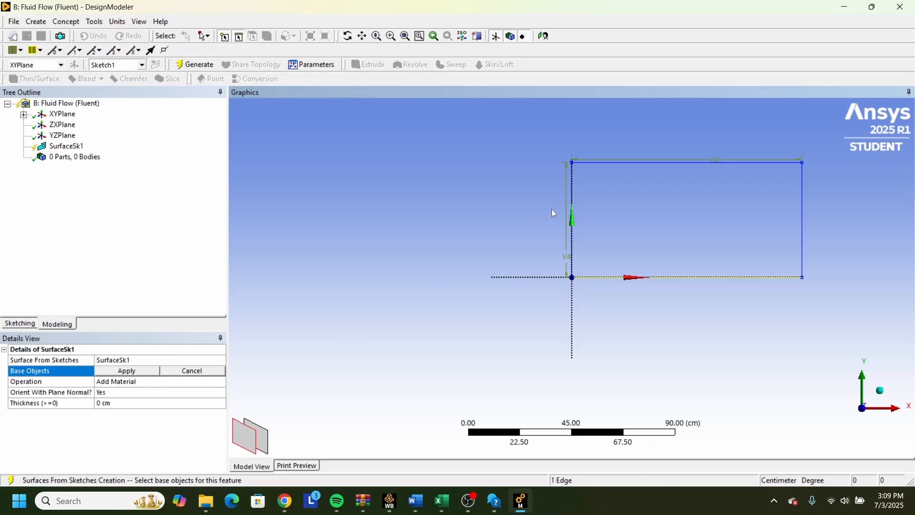
pyautogui.keyDown('ctrl'); pyautogui.click(573, 195); pyautogui.keyUp('ctrl')
pyautogui.keyDown('ctrl'); pyautogui.click(639, 163); pyautogui.keyUp('ctrl')
pyautogui.keyDown('ctrl'); pyautogui.click(803, 213); pyautogui.keyUp('ctrl')
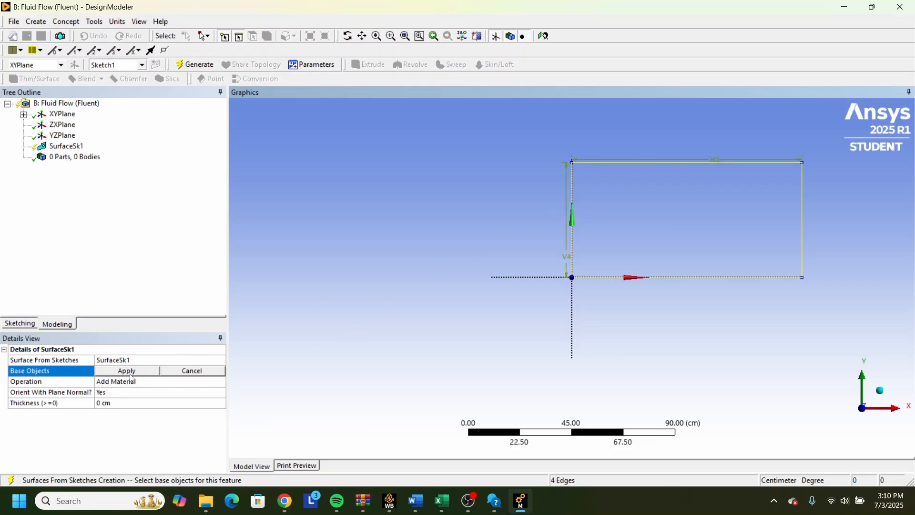
pyautogui.click(128, 371)
# Generate the surface body from the rectangular sketch.
pyautogui.scroll(-1, 413, 308)
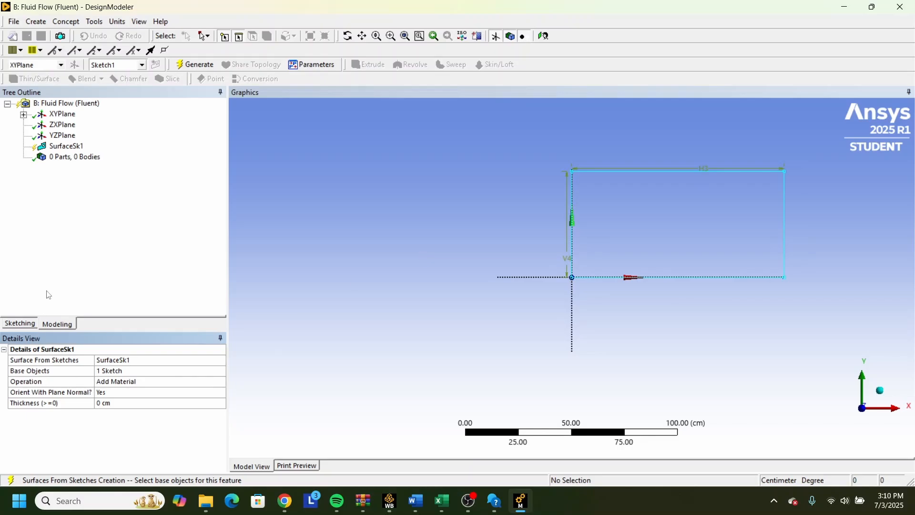
pyautogui.click(194, 65)
pyautogui.scroll(-1, 713, 286)
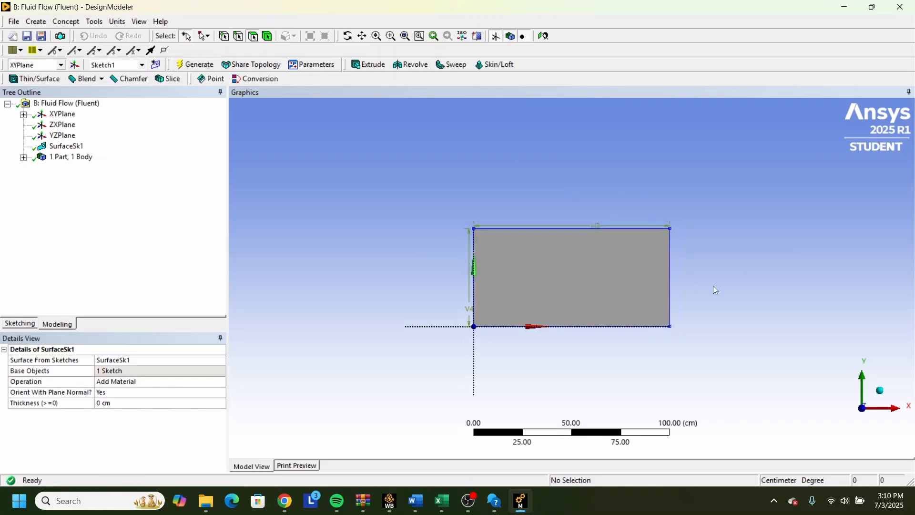
pyautogui.scroll(2, 682, 268)
pyautogui.scroll(1, 507, 407)
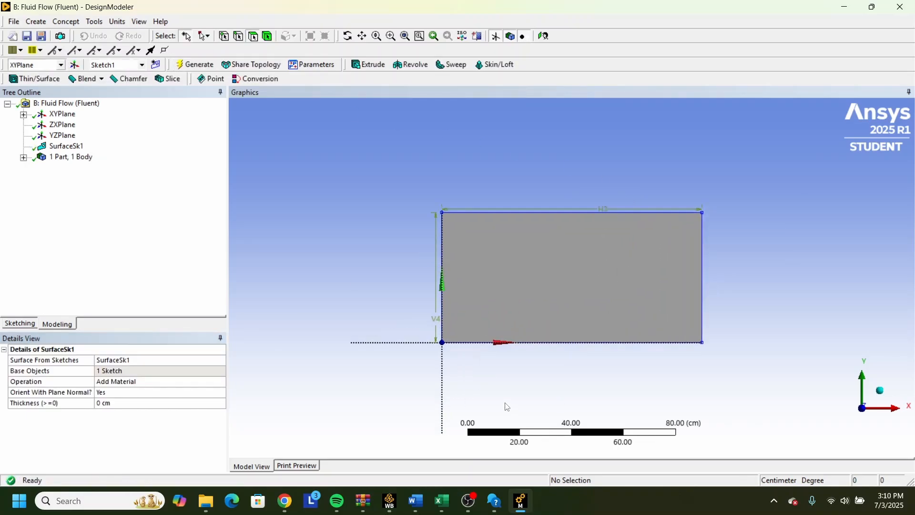
pyautogui.click(469, 501)
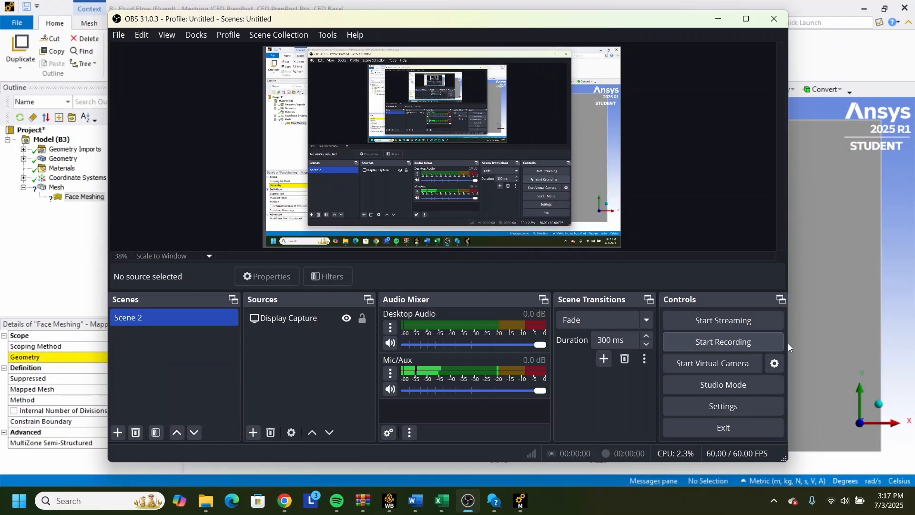
pyautogui.click(906, 297)
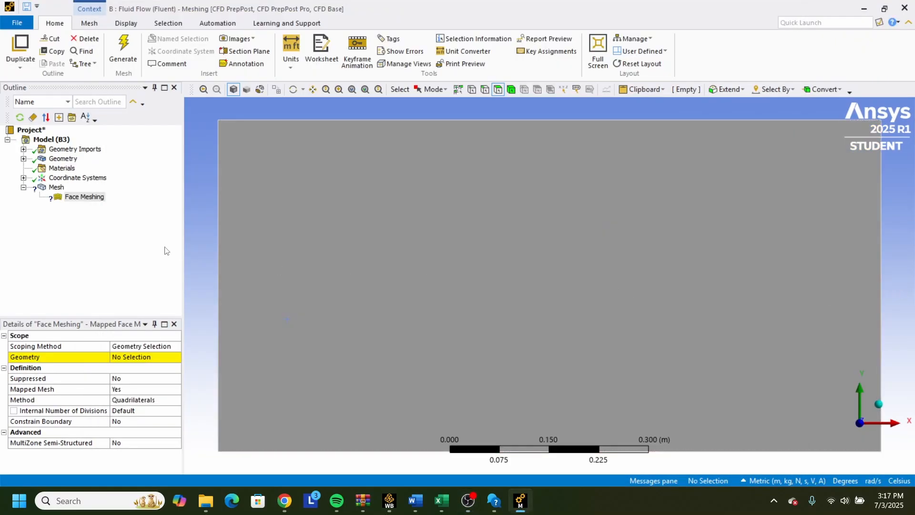
# Scope the mesh's Face Meshing control to the rectangular face.
pyautogui.rightClick(57, 189)
pyautogui.moveTo(99, 194)
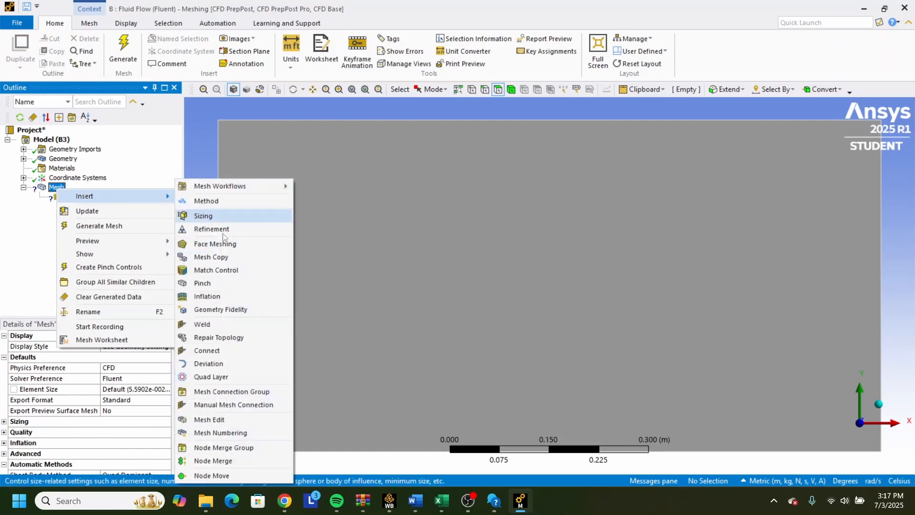
pyautogui.click(229, 245)
pyautogui.click(79, 199)
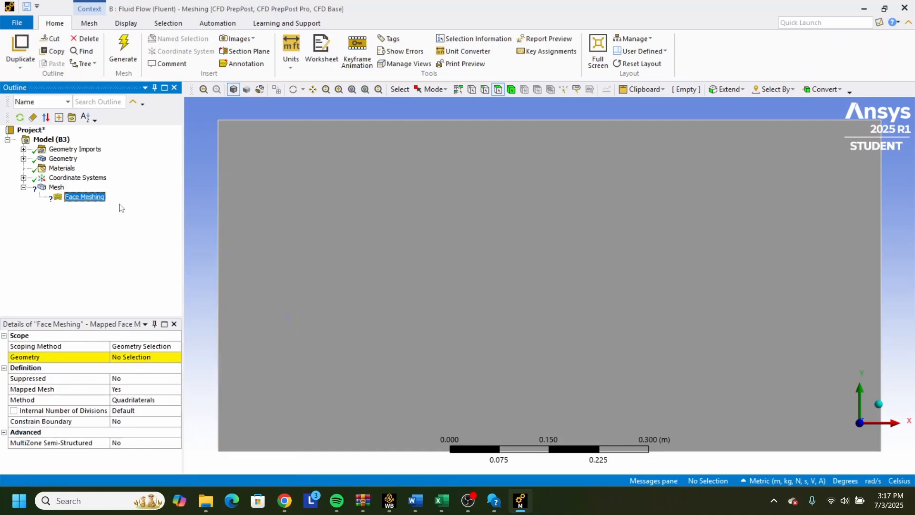
pyautogui.click(441, 233)
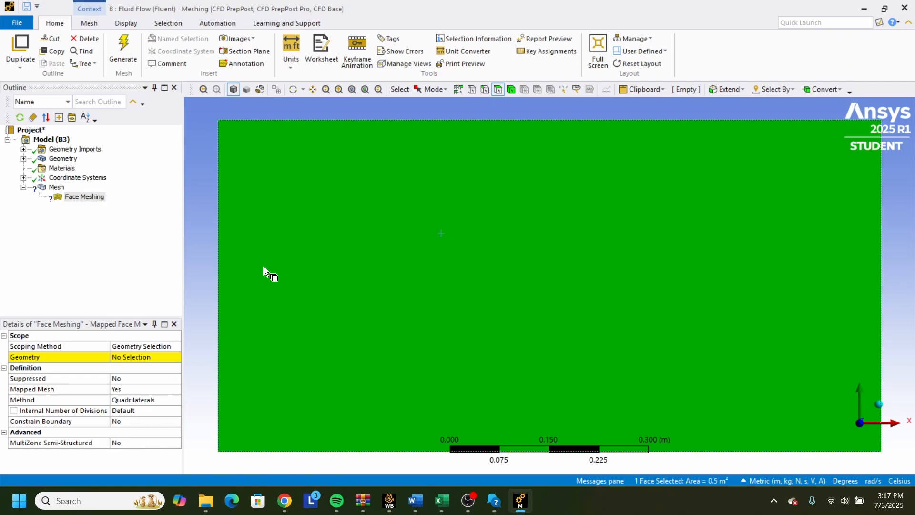
pyautogui.click(151, 357)
pyautogui.click(126, 357)
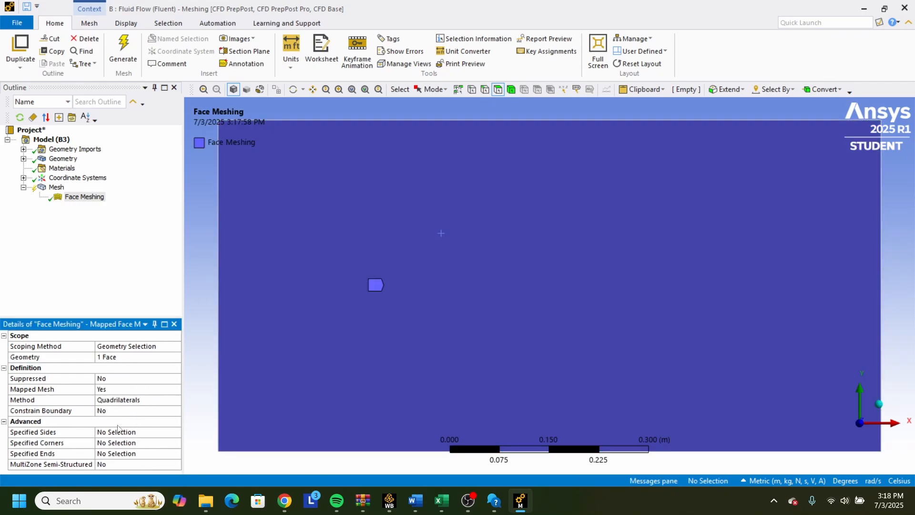
# Insert a sizing control under the mesh and scope it to the rectangle's upper and lower edges.
pyautogui.rightClick(56, 187)
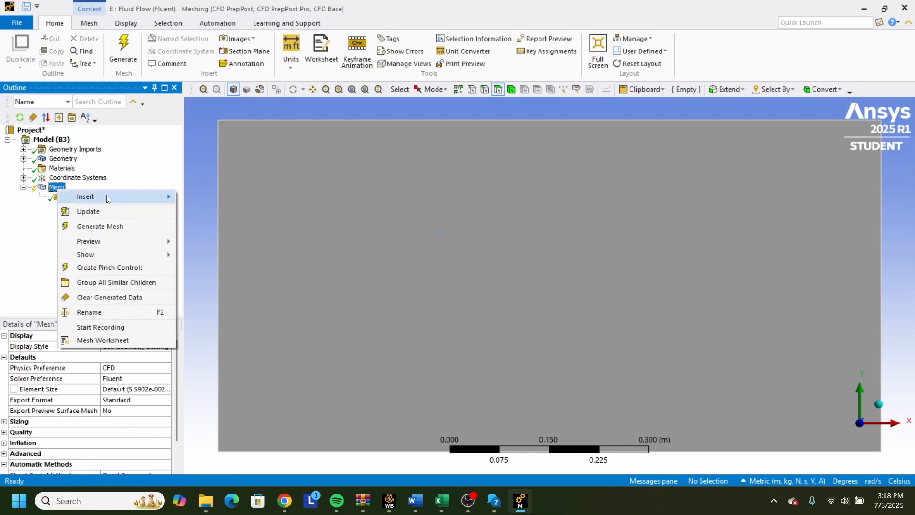
pyautogui.moveTo(162, 197)
pyautogui.click(236, 217)
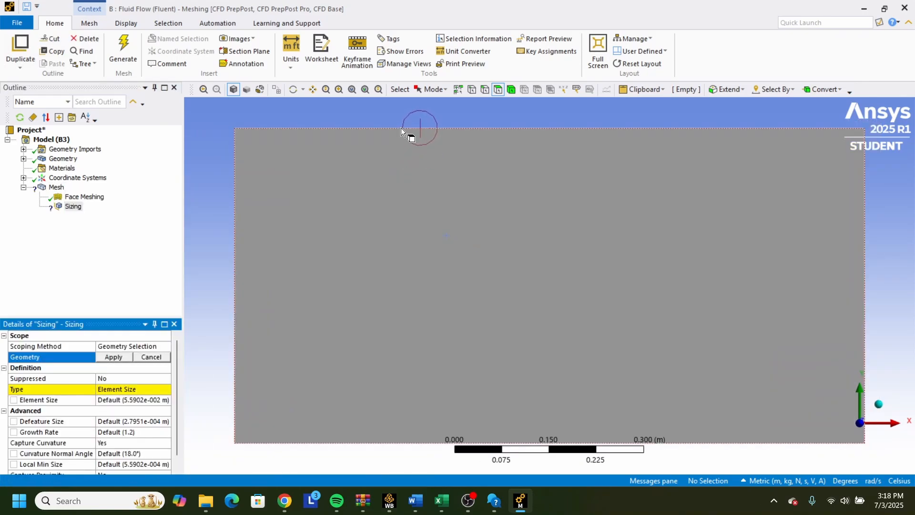
pyautogui.click(406, 157)
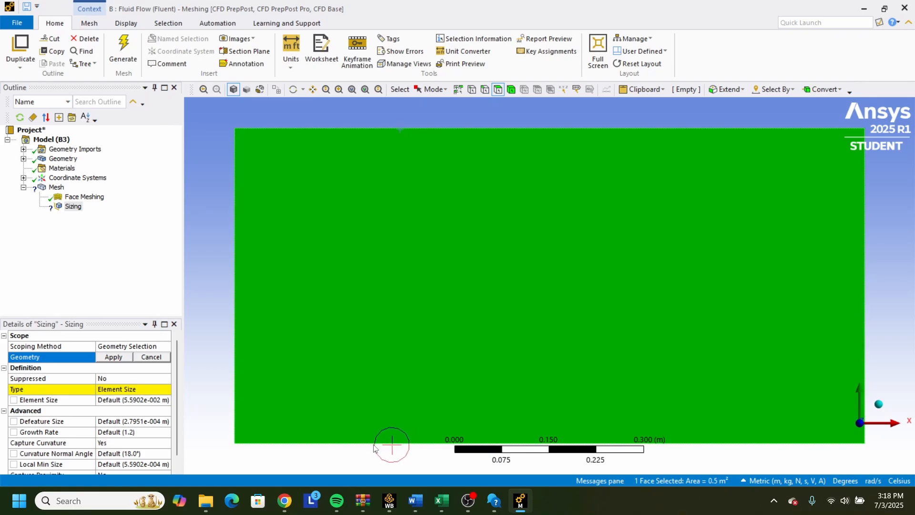
pyautogui.click(210, 423)
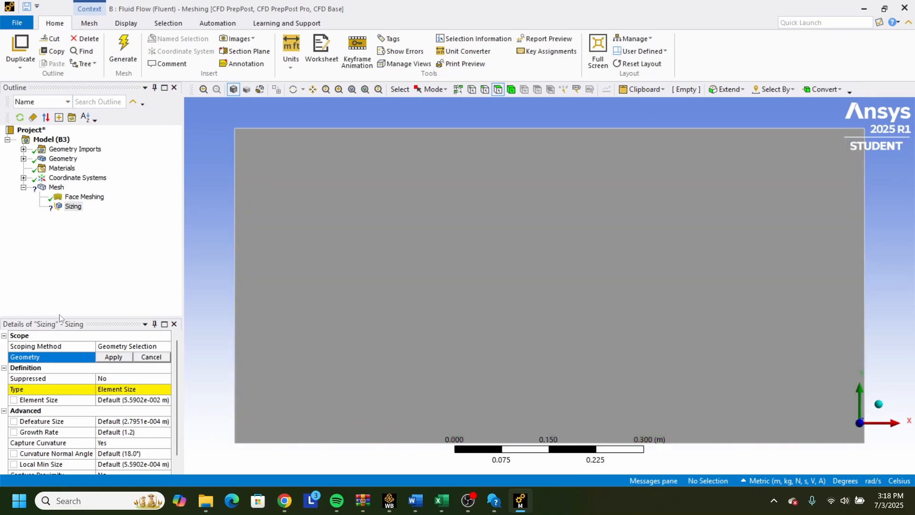
pyautogui.click(484, 89)
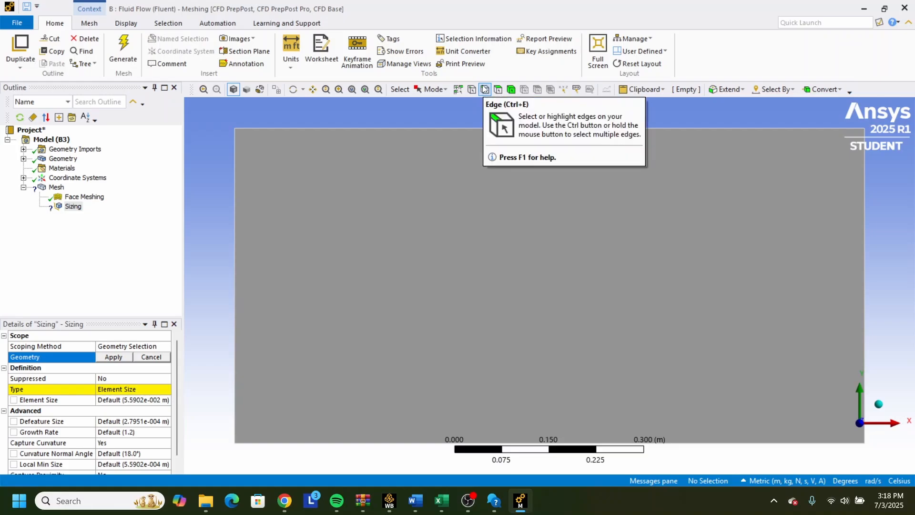
pyautogui.click(455, 442)
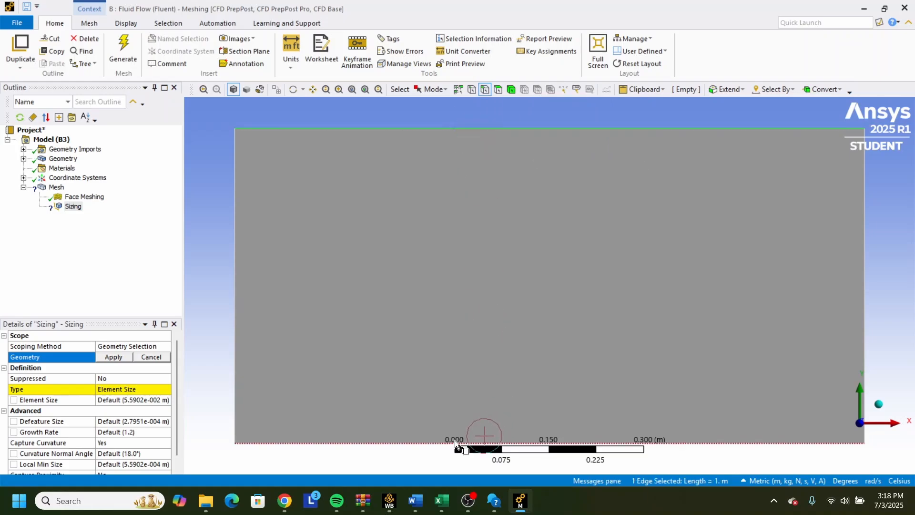
pyautogui.keyDown('ctrl'); pyautogui.click(431, 443); pyautogui.keyUp('ctrl')
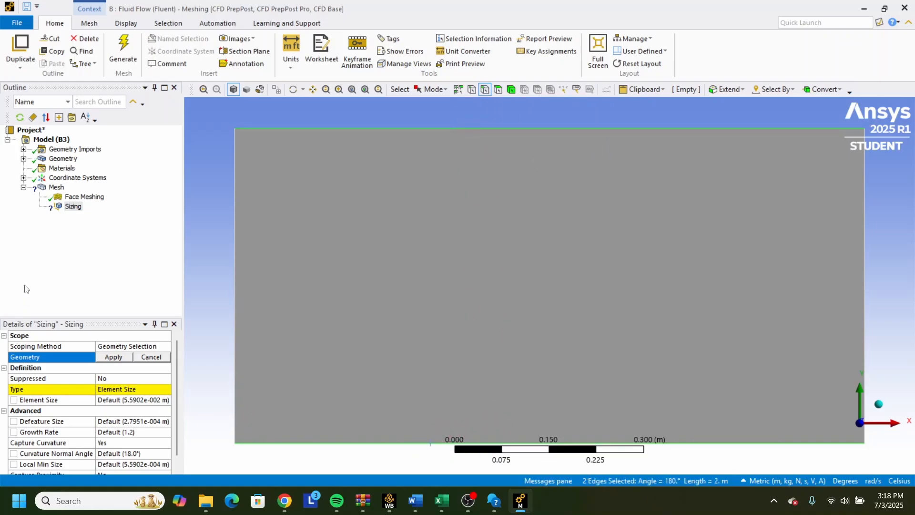
pyautogui.click(112, 358)
# Define the edge sizing by Number of Divisions and set it to 100.
pyautogui.click(128, 377)
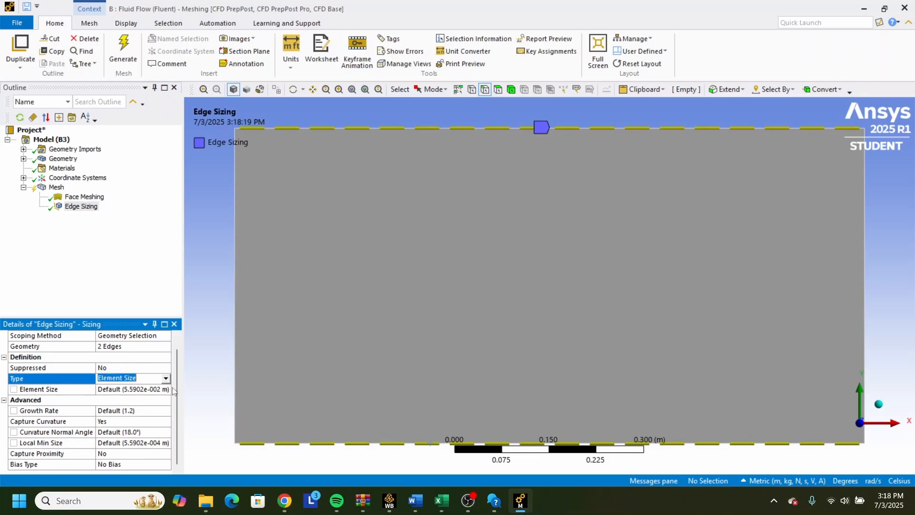
pyautogui.click(166, 379)
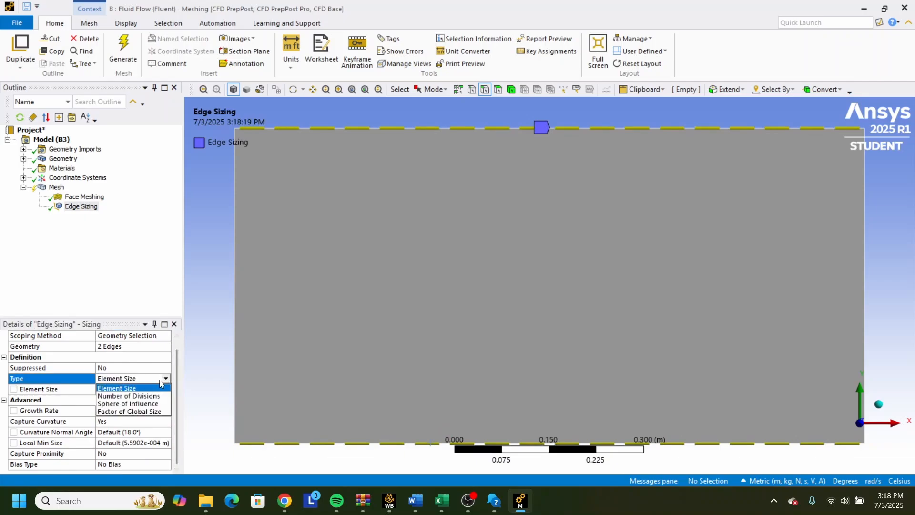
pyautogui.click(145, 397)
pyautogui.click(126, 401)
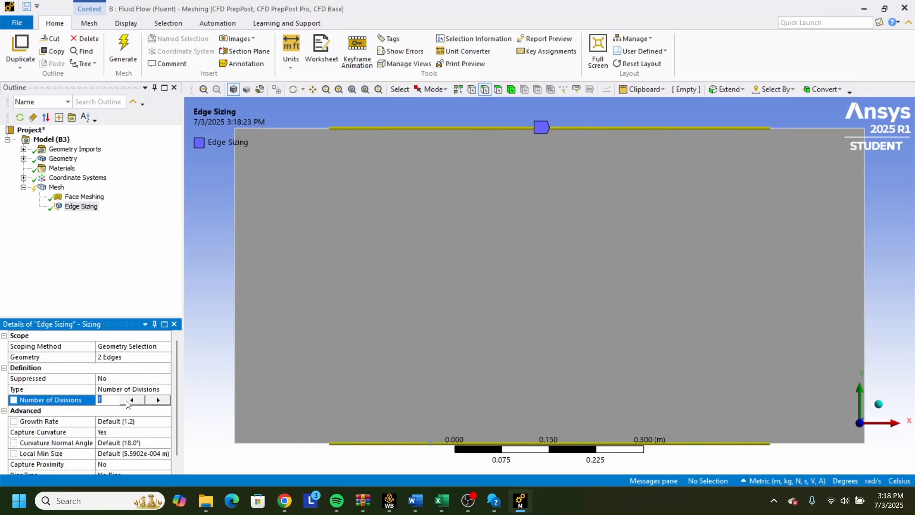
pyautogui.write('100')
pyautogui.press('Return')
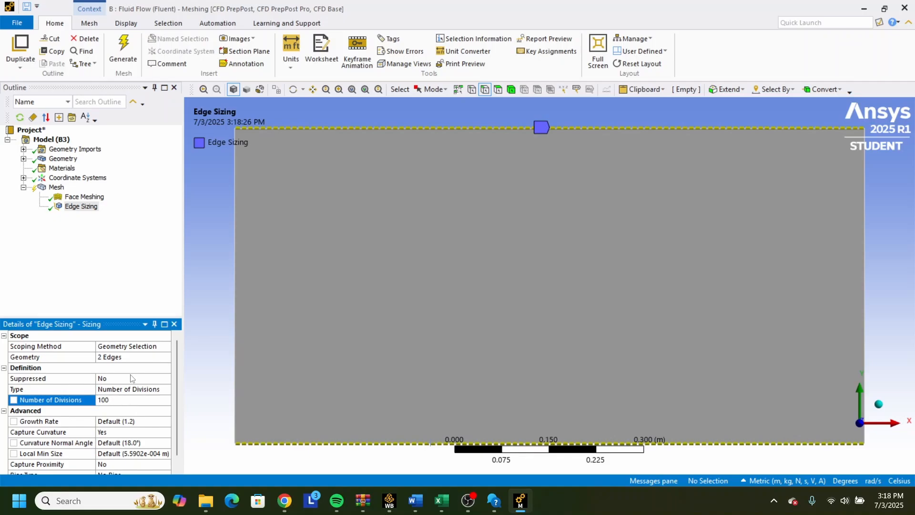
# Turn off Capture Curvature for the upper and lower edge sizing and set its behavior to Hard.
pyautogui.scroll(-1, 134, 405)
pyautogui.click(141, 413)
pyautogui.click(142, 432)
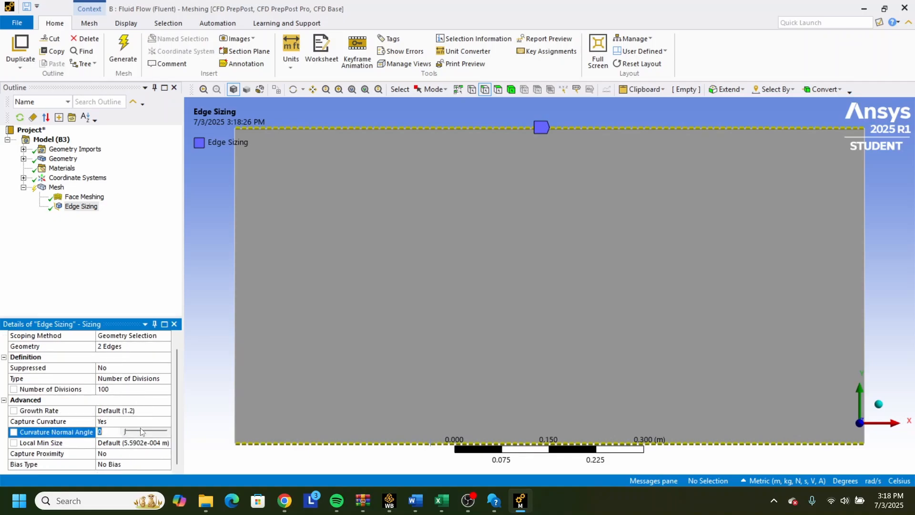
pyautogui.click(166, 422)
pyautogui.click(167, 421)
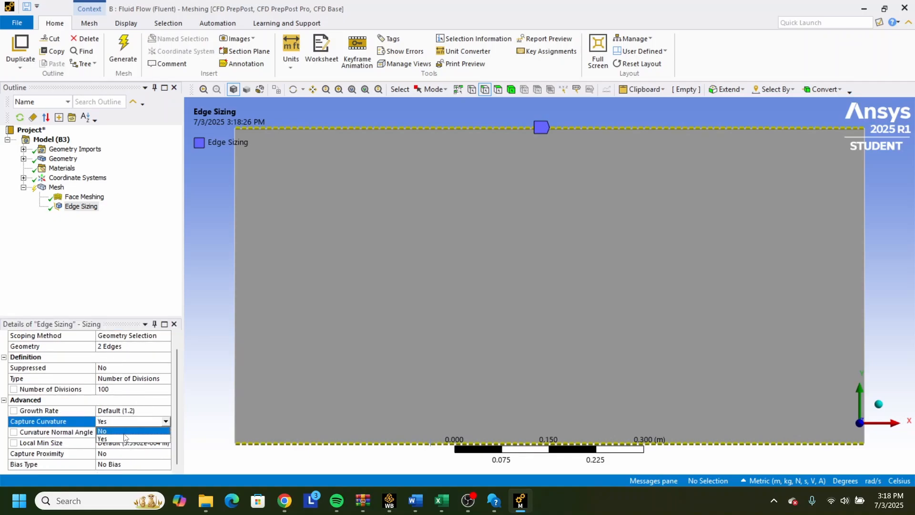
pyautogui.click(124, 432)
pyautogui.click(154, 422)
pyautogui.click(175, 422)
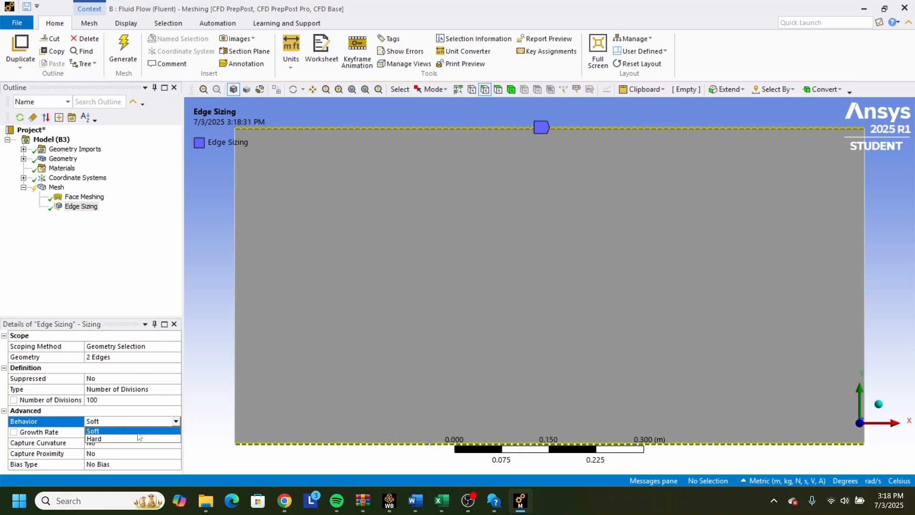
pyautogui.click(130, 442)
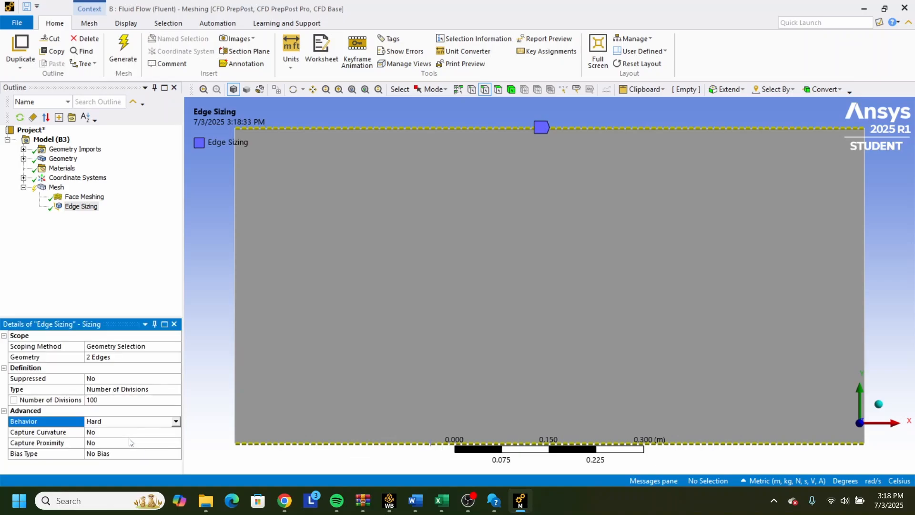
# Insert another sizing control under the mesh and scope it to the rectangle's left and right edges.
pyautogui.rightClick(82, 241)
pyautogui.moveTo(90, 247)
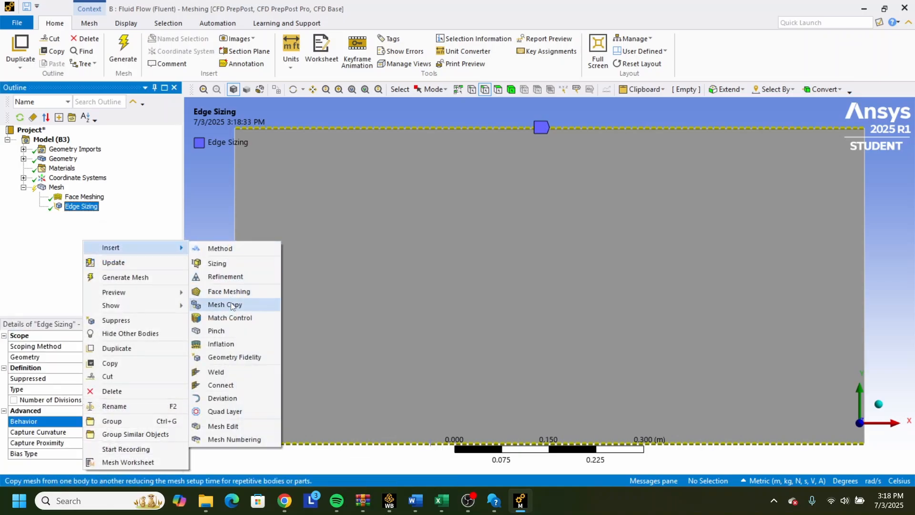
pyautogui.click(231, 263)
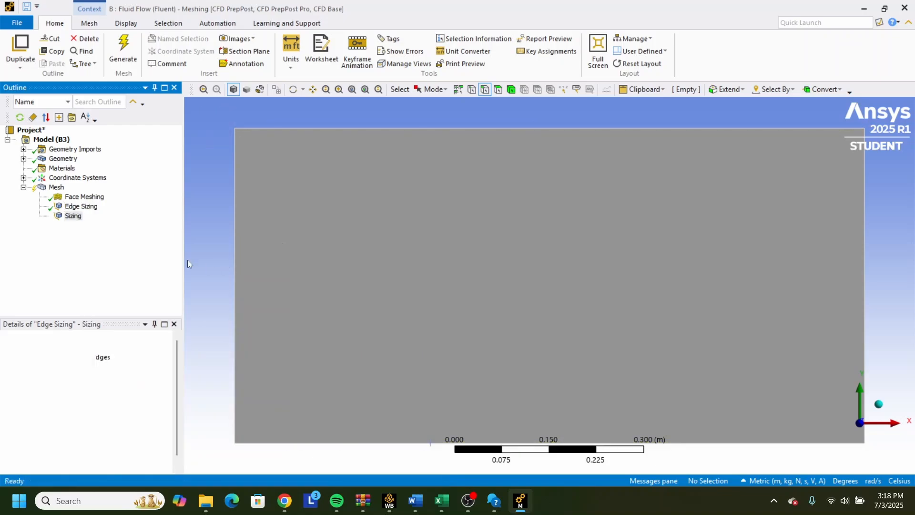
pyautogui.click(234, 224)
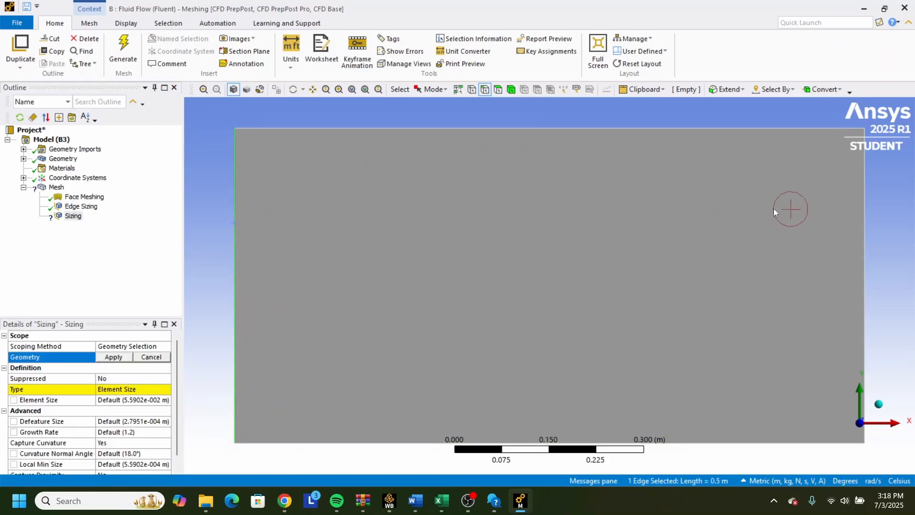
pyautogui.keyDown('ctrl'); pyautogui.click(866, 219); pyautogui.keyUp('ctrl')
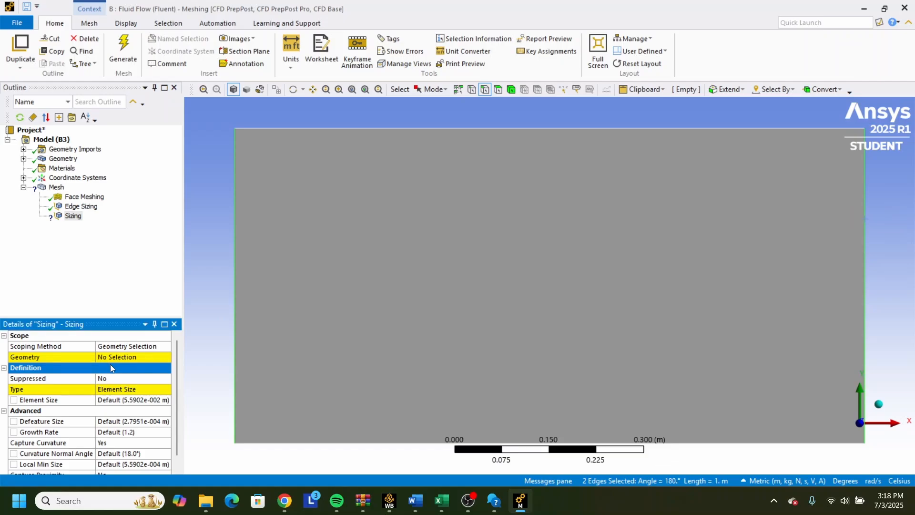
pyautogui.click(113, 358)
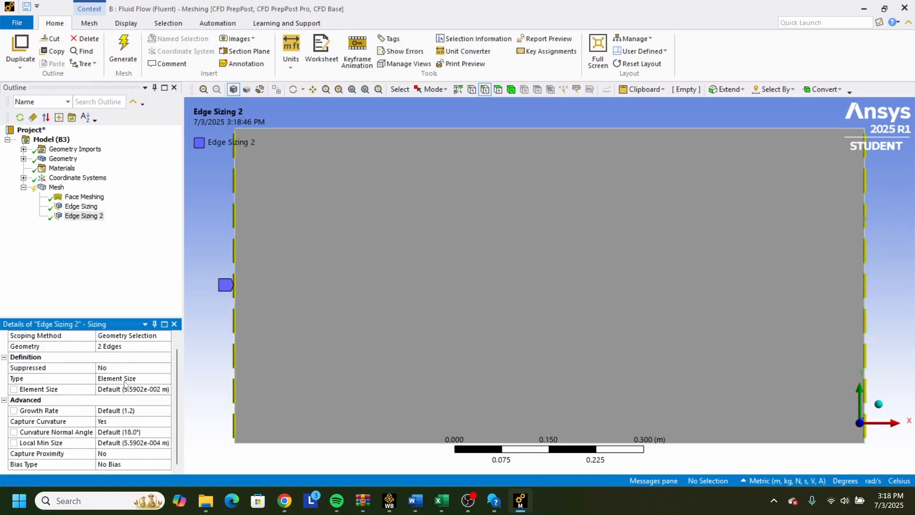
# Define the left and right edge sizing by Number of Divisions and set it to 70.
pyautogui.click(126, 378)
pyautogui.click(167, 378)
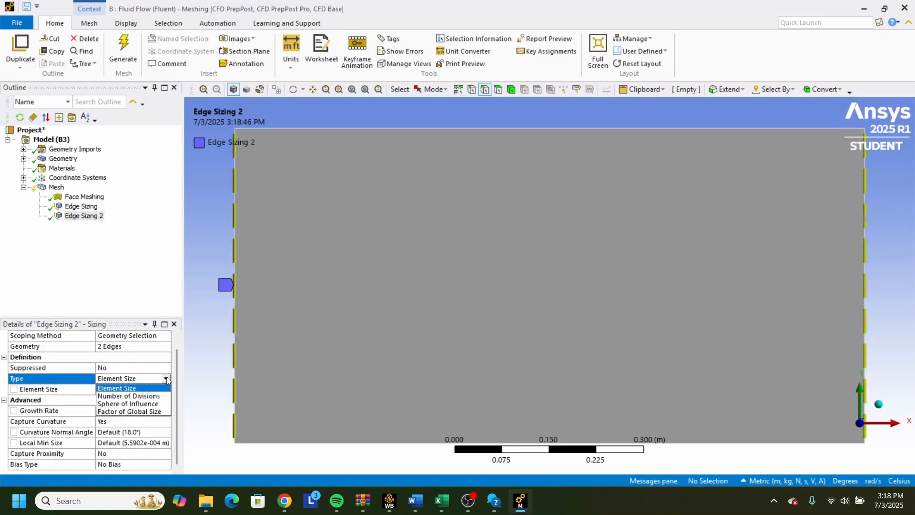
pyautogui.click(128, 396)
pyautogui.click(123, 403)
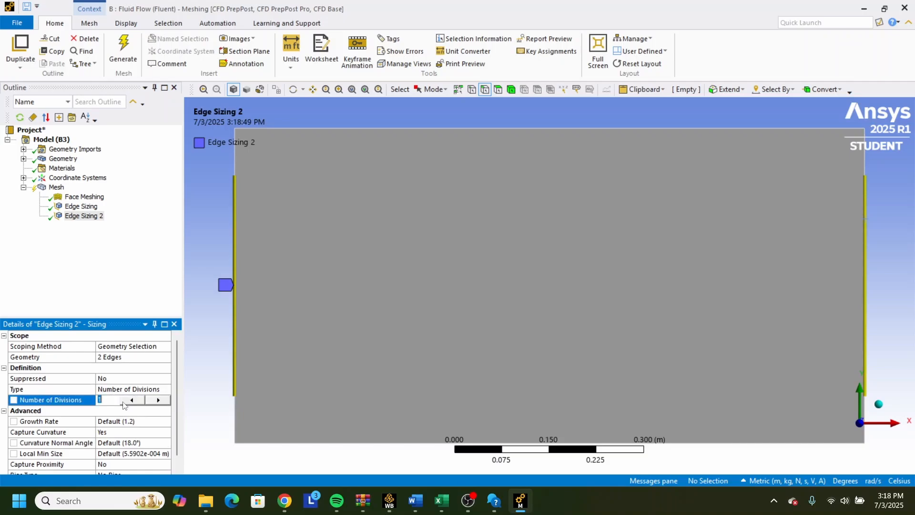
pyautogui.write('70')
pyautogui.press('Return')
# Turn off Capture Curvature for the left and right edge sizing and set its behavior to Hard.
pyautogui.scroll(-1, 138, 409)
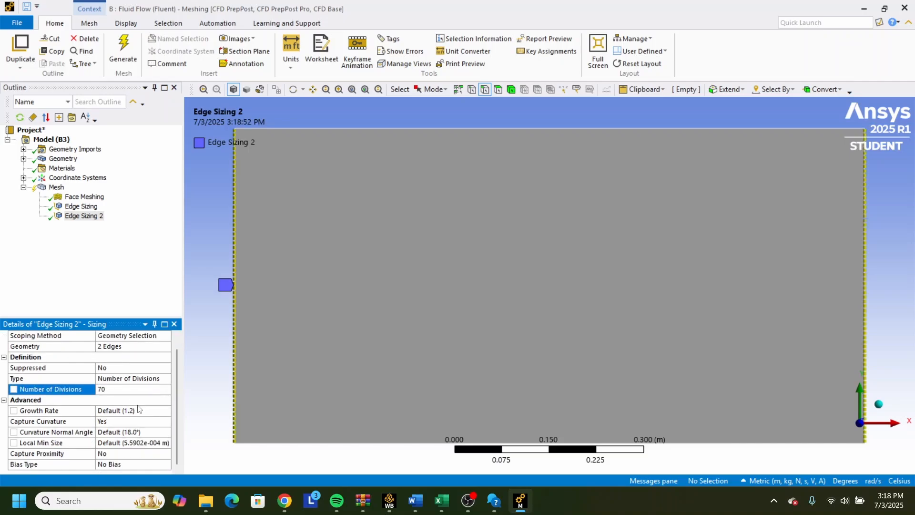
pyautogui.click(155, 422)
pyautogui.click(156, 422)
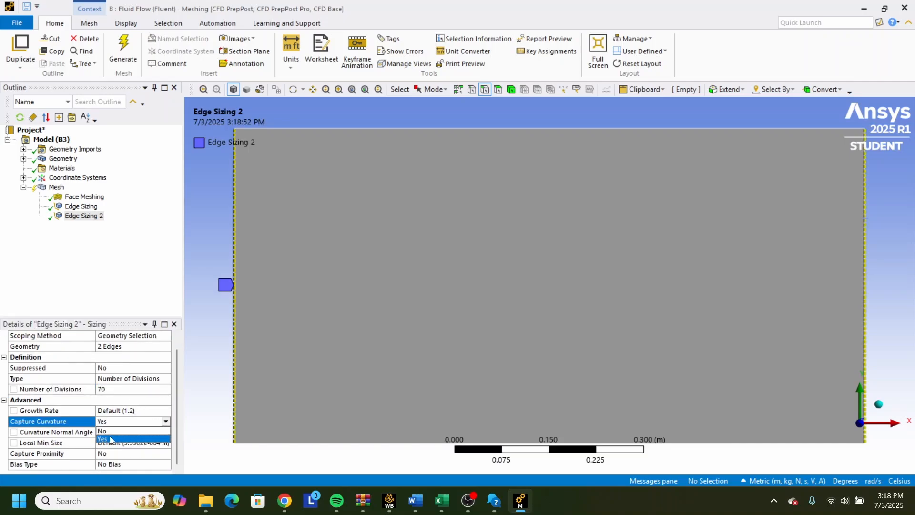
pyautogui.scroll(1, 155, 434)
pyautogui.click(166, 433)
pyautogui.click(134, 448)
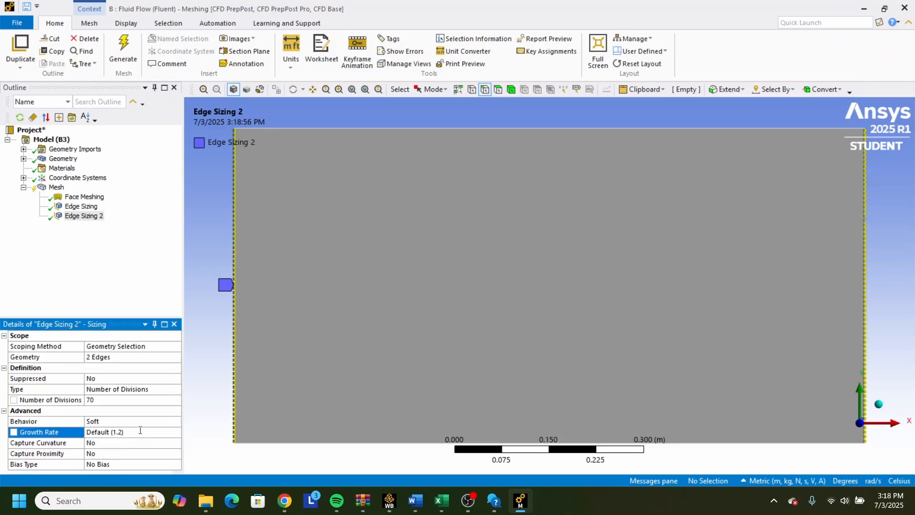
pyautogui.click(153, 422)
pyautogui.click(154, 422)
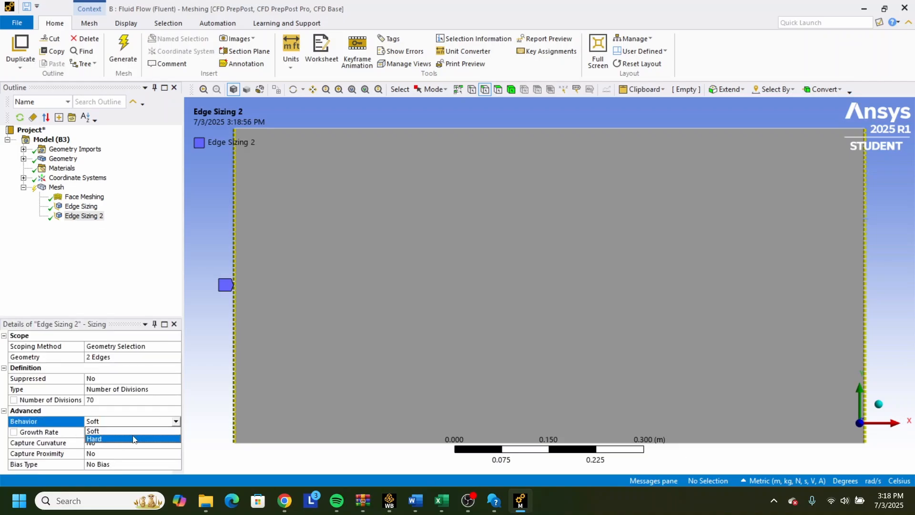
pyautogui.click(133, 442)
# Apply the one-directional long-to-short bias type to the left and right edge sizing with a bias factor of 70.
pyautogui.click(128, 454)
pyautogui.click(176, 453)
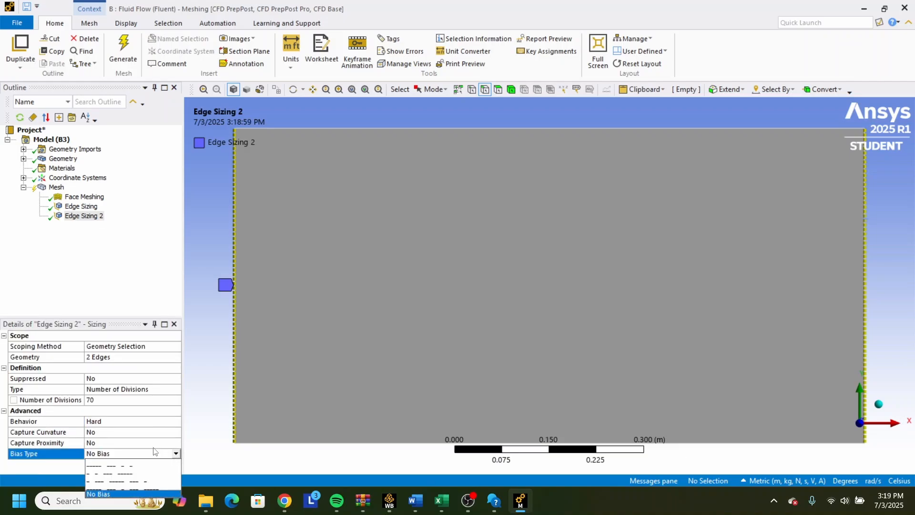
pyautogui.click(127, 463)
pyautogui.scroll(-1, 133, 453)
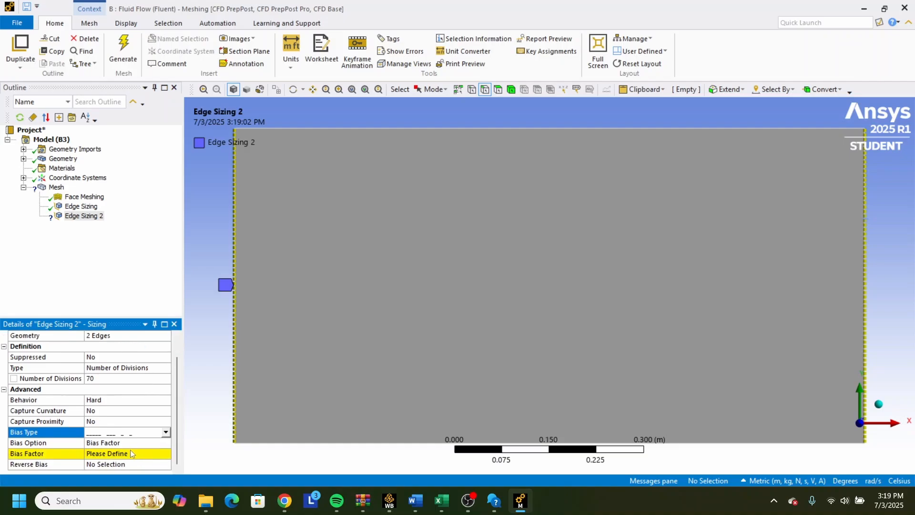
pyautogui.click(128, 453)
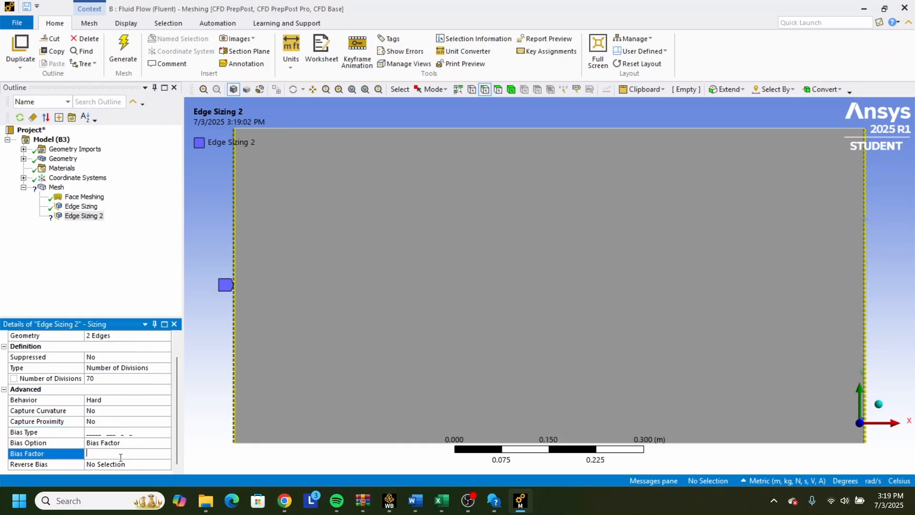
pyautogui.write('70')
pyautogui.press('Return')
# Reverse the bias on the rectangle's right edge in Edge Sizing 2.
pyautogui.scroll(-1, 120, 450)
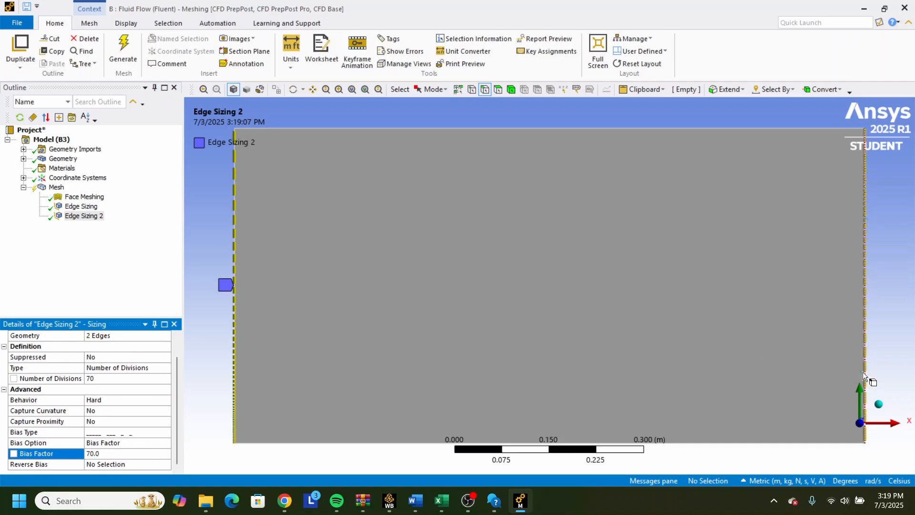
pyautogui.click(866, 307)
pyautogui.click(132, 463)
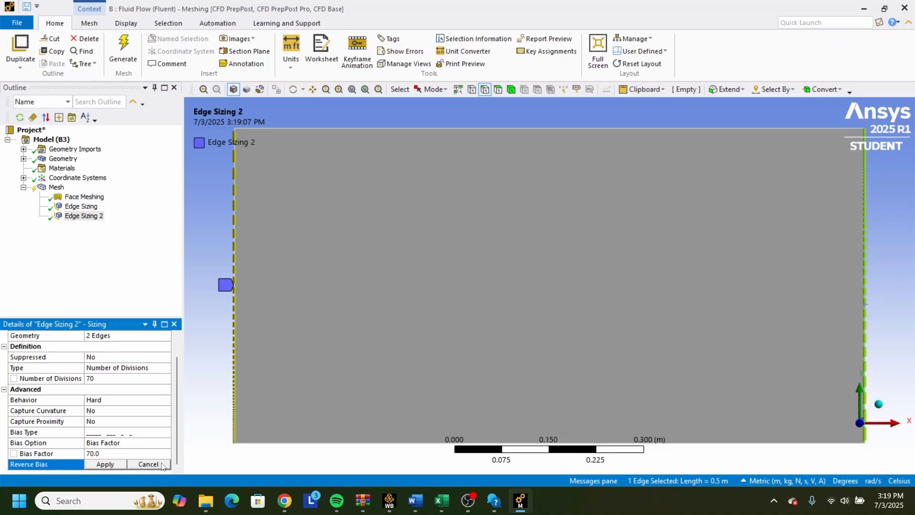
pyautogui.click(105, 464)
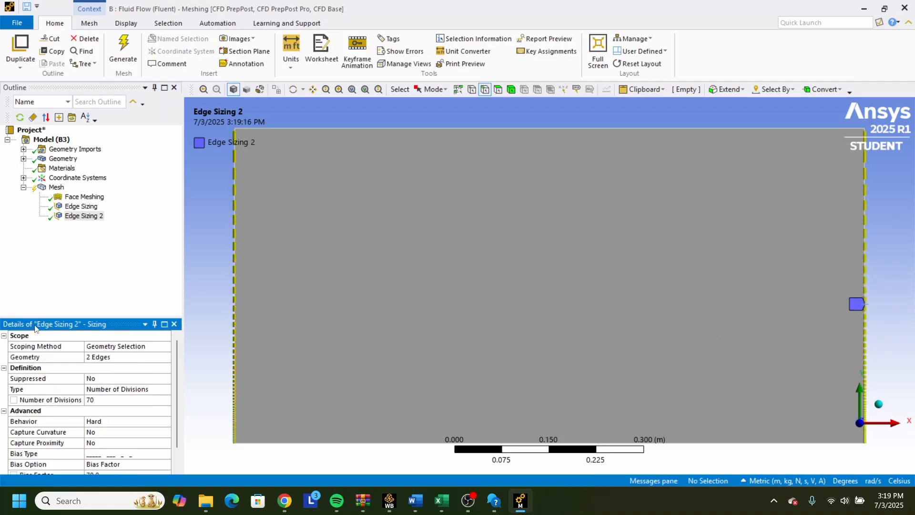
# Generate the mesh using the face meshing and both edge sizing controls.
pyautogui.scroll(-1, 112, 363)
pyautogui.click(113, 263)
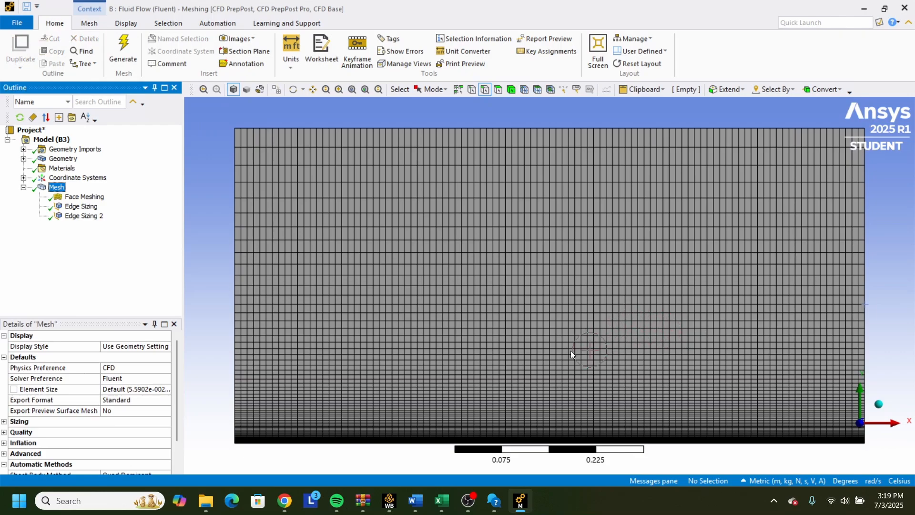
pyautogui.click(467, 500)
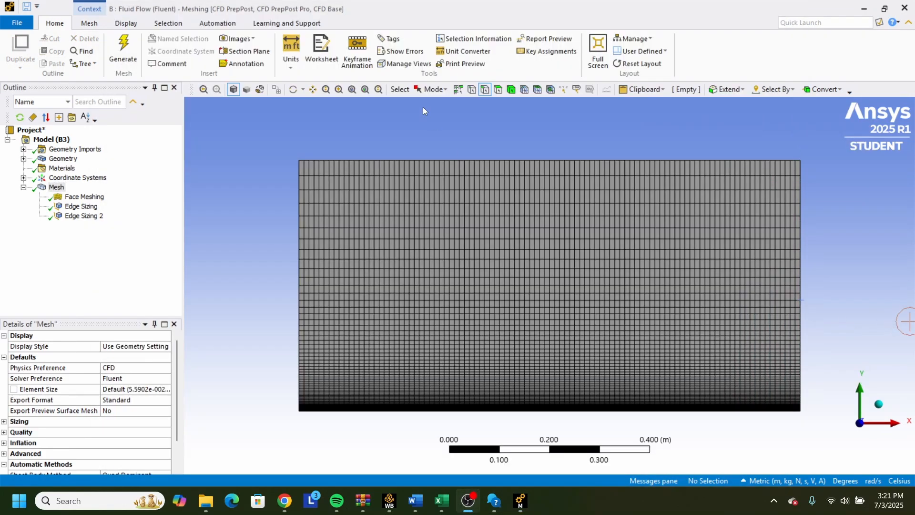
# Create a named selection called "far out pressure" from the rectangle's upper edge.
pyautogui.rightClick(443, 162)
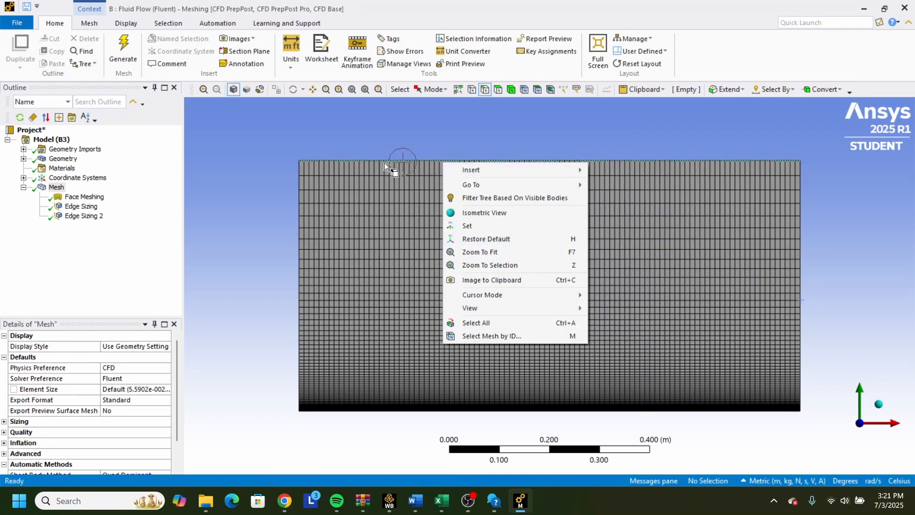
pyautogui.click(248, 147)
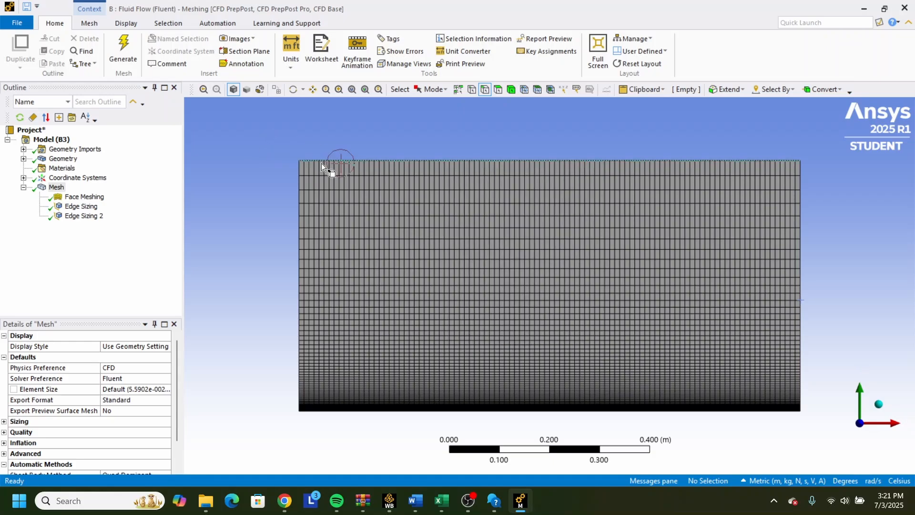
pyautogui.click(335, 159)
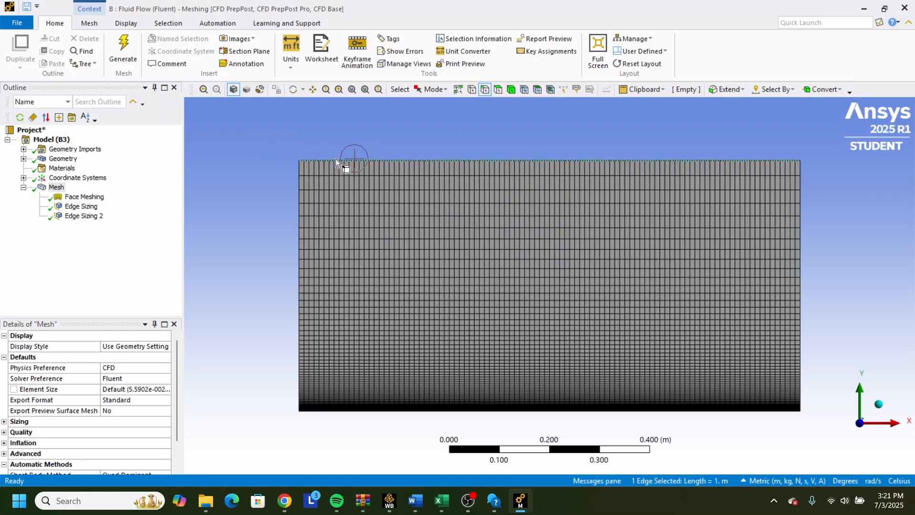
pyautogui.rightClick(335, 160)
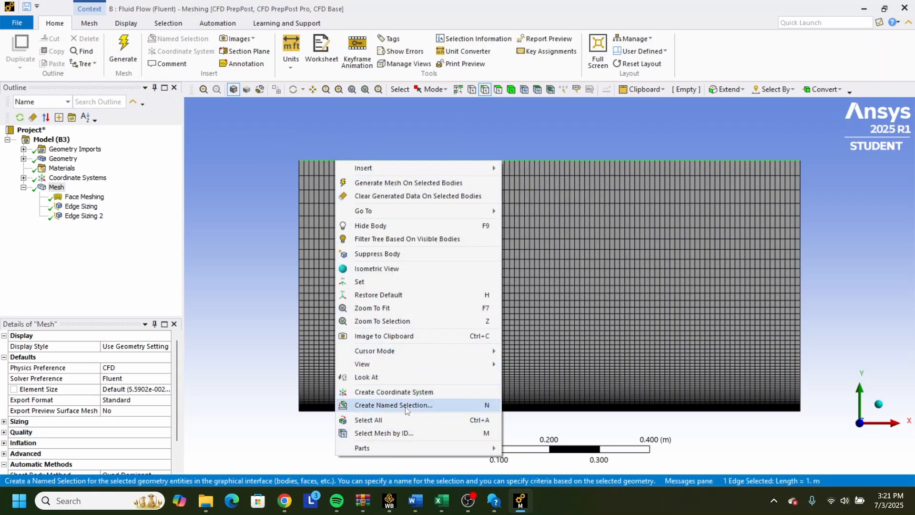
pyautogui.click(394, 404)
pyautogui.press('BackSpace')
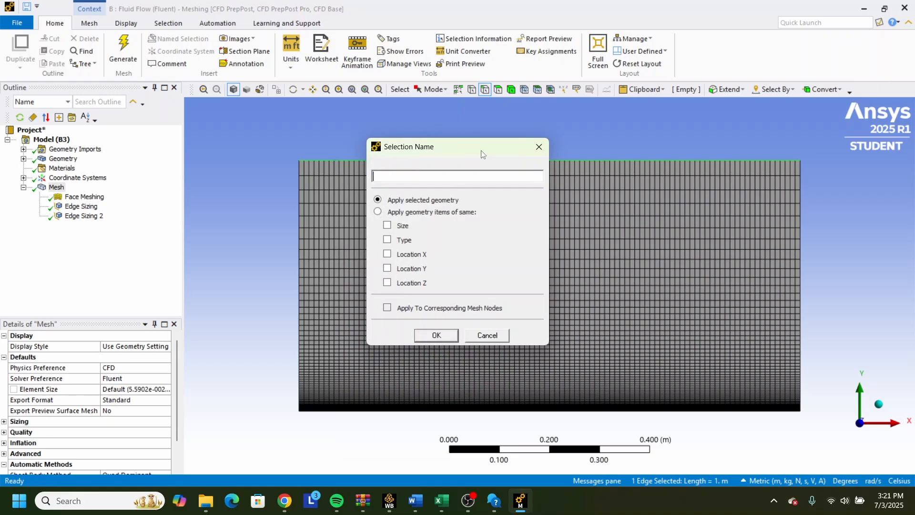
pyautogui.write('far out pressure')
pyautogui.press('Return')
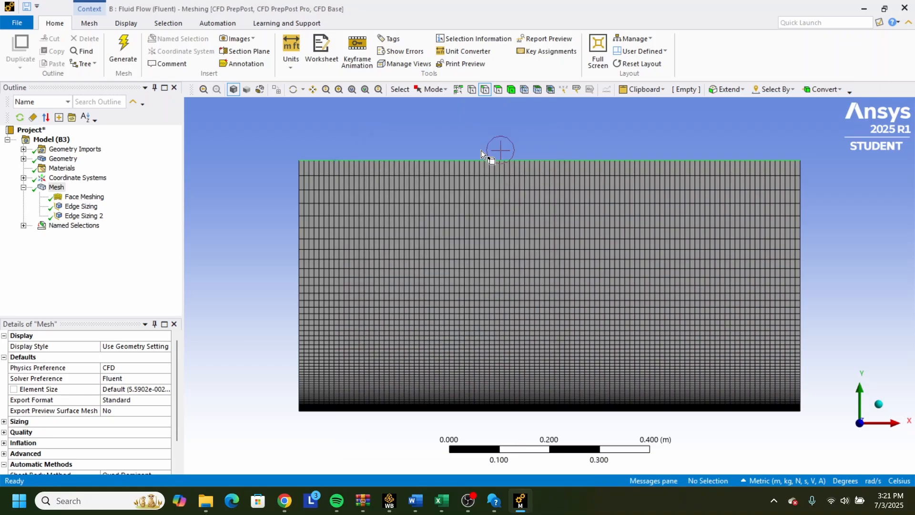
# Create a named selection from the rectangle's left edge.
pyautogui.rightClick(298, 219)
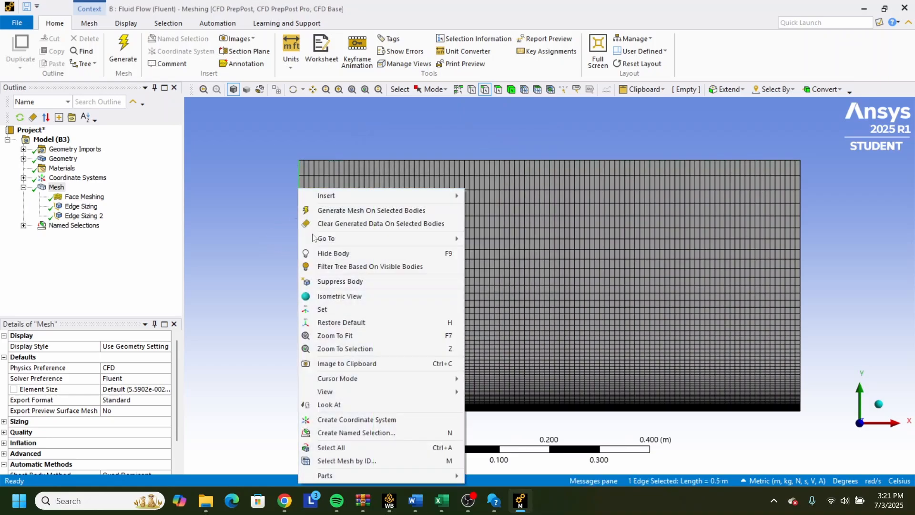
pyautogui.click(375, 433)
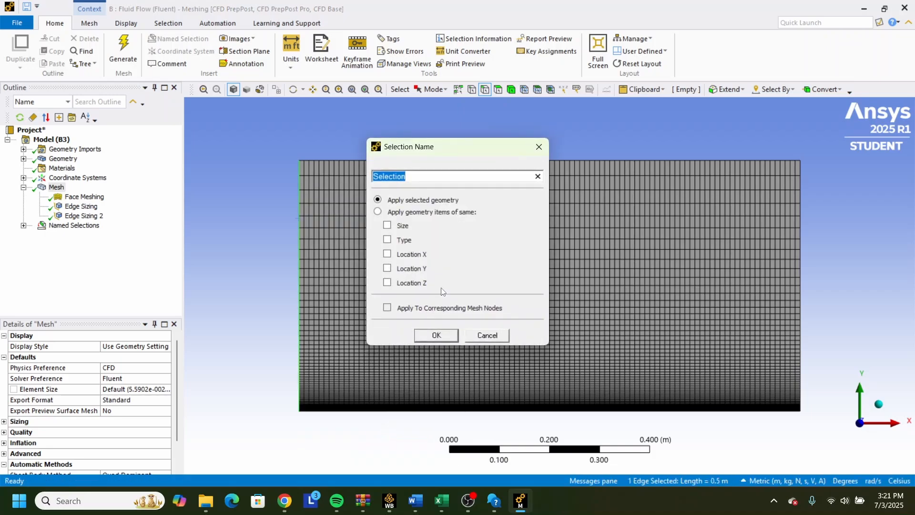
pyautogui.press('BackSpace')
pyautogui.press('Return')
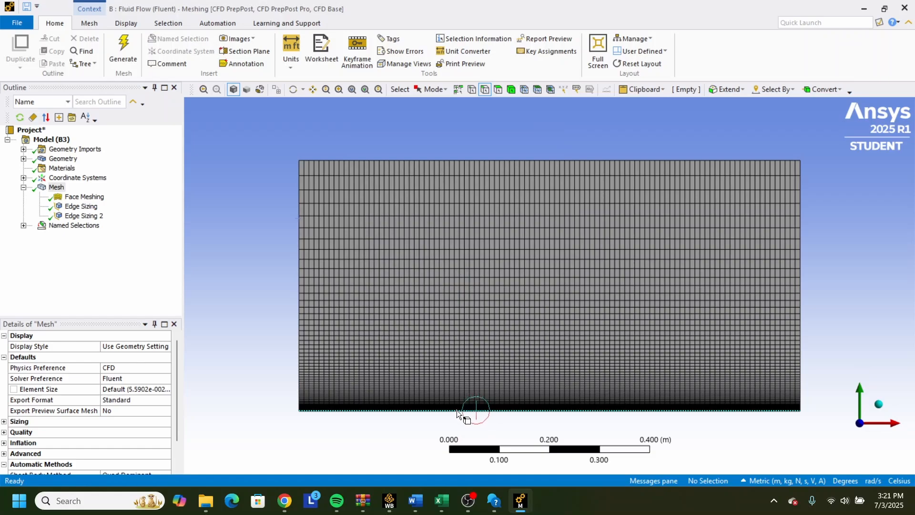
# Create a named selection called "plate" from the rectangle's lower edge.
pyautogui.click(457, 409)
pyautogui.rightClick(457, 410)
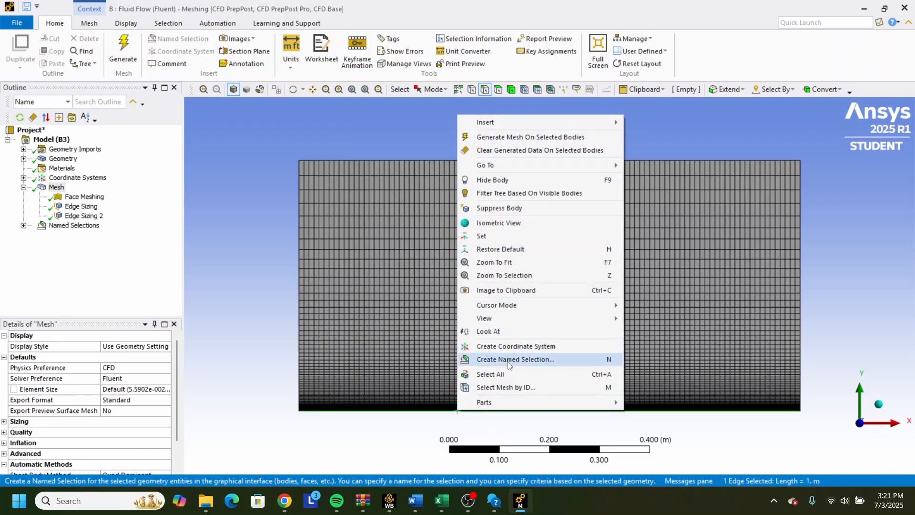
pyautogui.click(497, 345)
pyautogui.write('p')
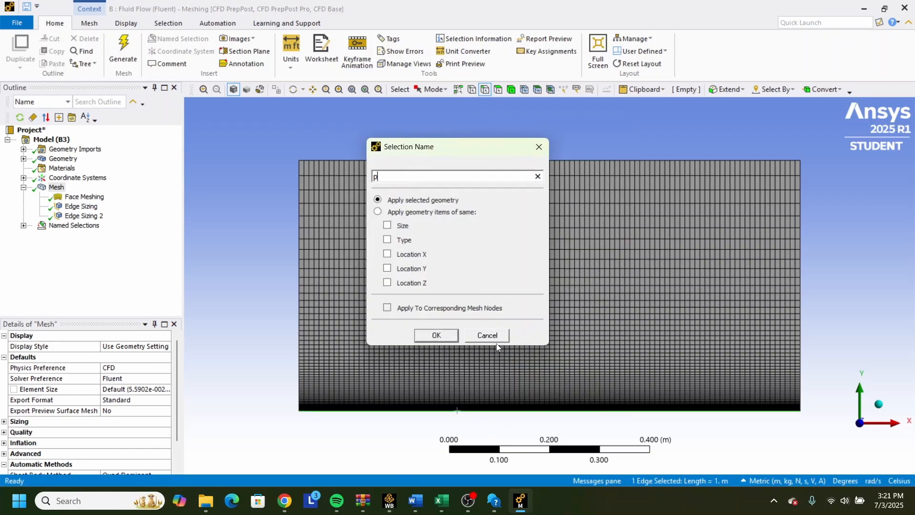
pyautogui.write('late')
pyautogui.press('Return')
# Create a named selection called "outlet" from the rectangle's right edge.
pyautogui.click(801, 267)
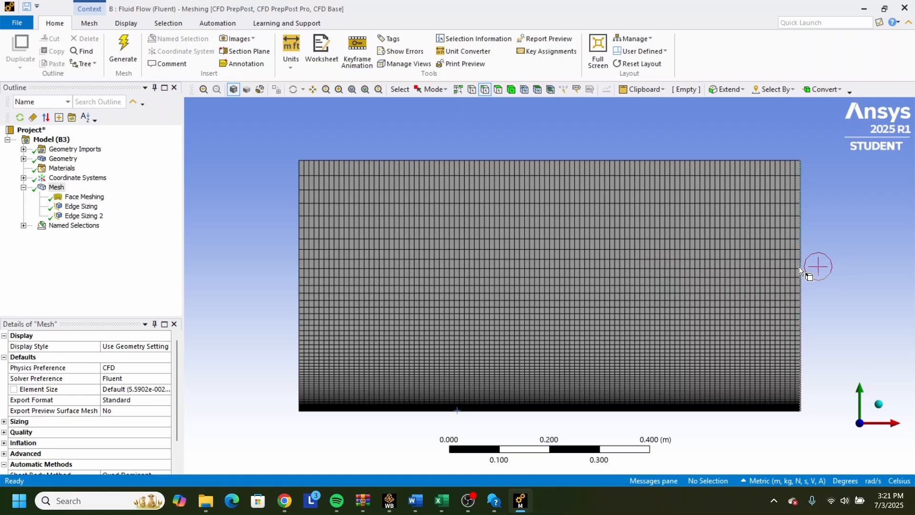
pyautogui.rightClick(799, 268)
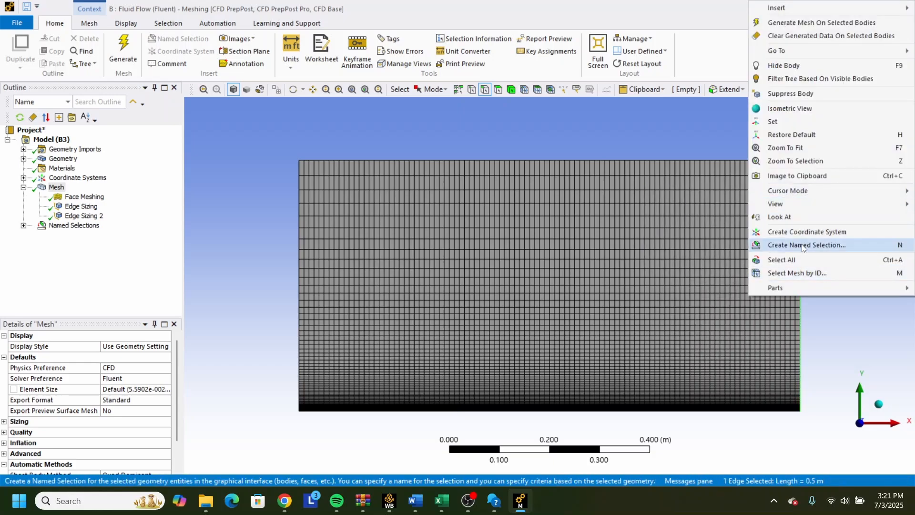
pyautogui.click(806, 244)
pyautogui.write('outle')
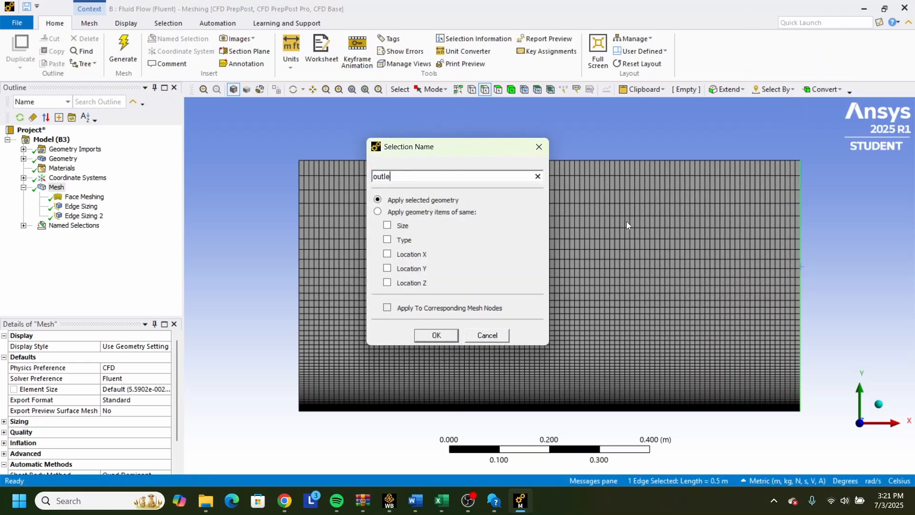
pyautogui.write('t')
pyautogui.press('Return')
pyautogui.click(466, 508)
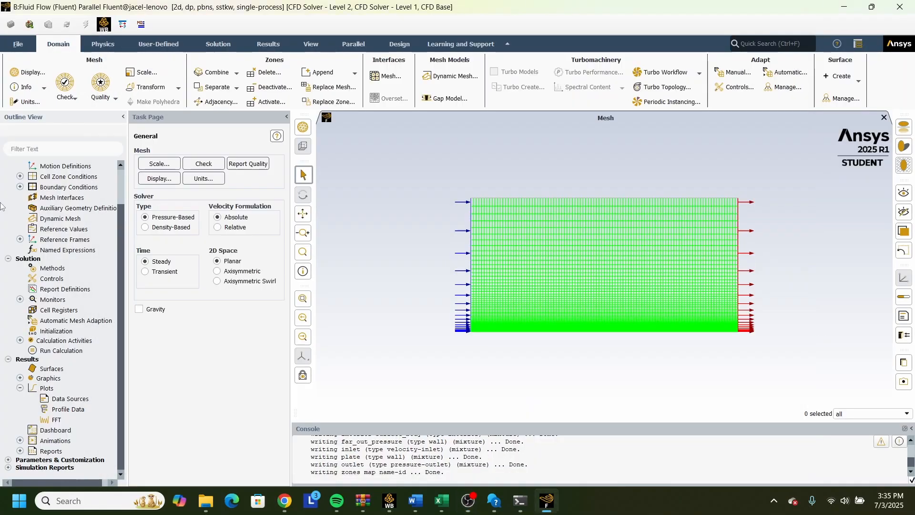
# Switch to the Fluent solver setup and set the viscous model to Laminar.
pyautogui.scroll(2, 19, 195)
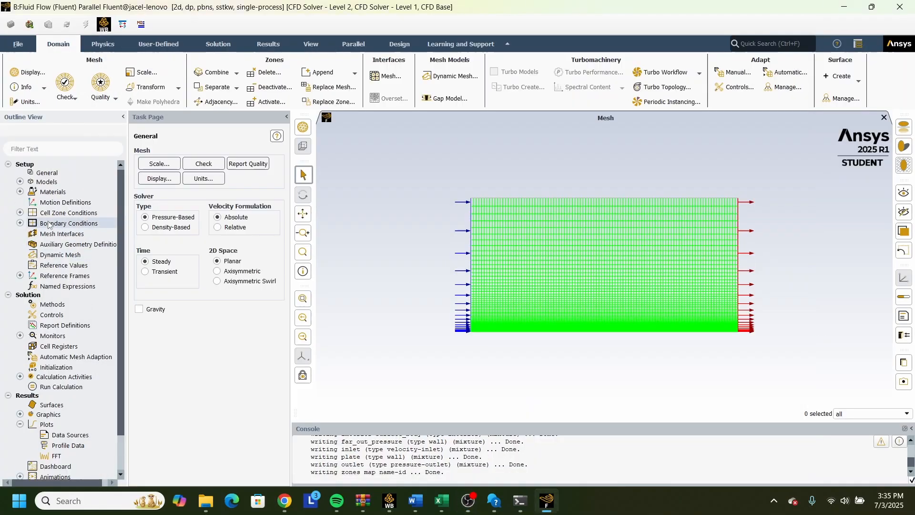
pyautogui.click(20, 181)
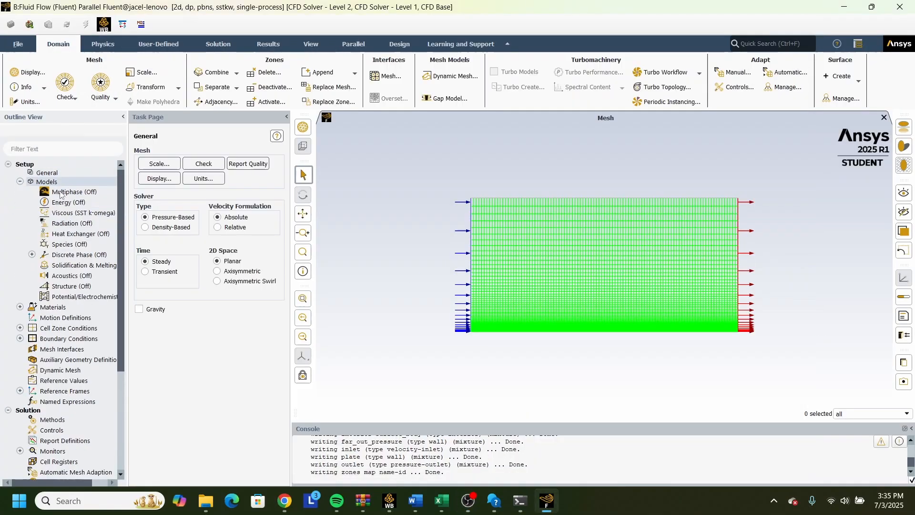
pyautogui.doubleClick(65, 214)
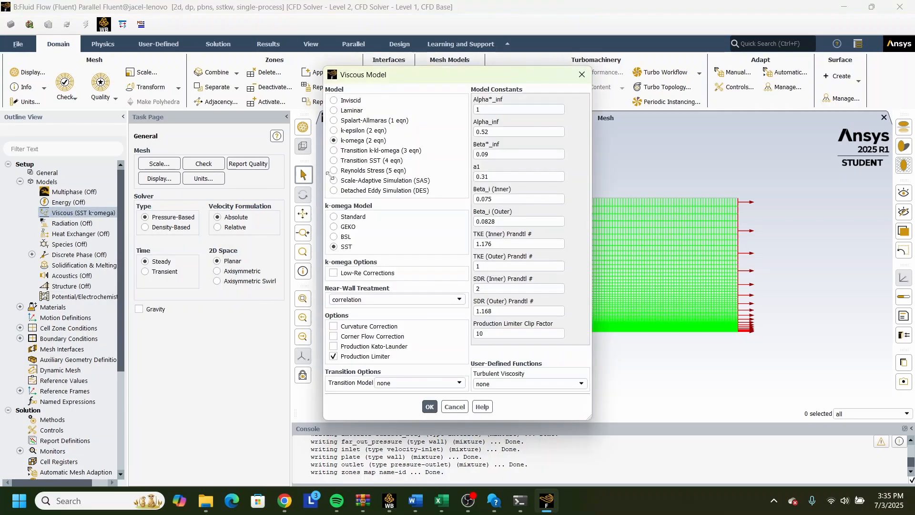
pyautogui.click(353, 111)
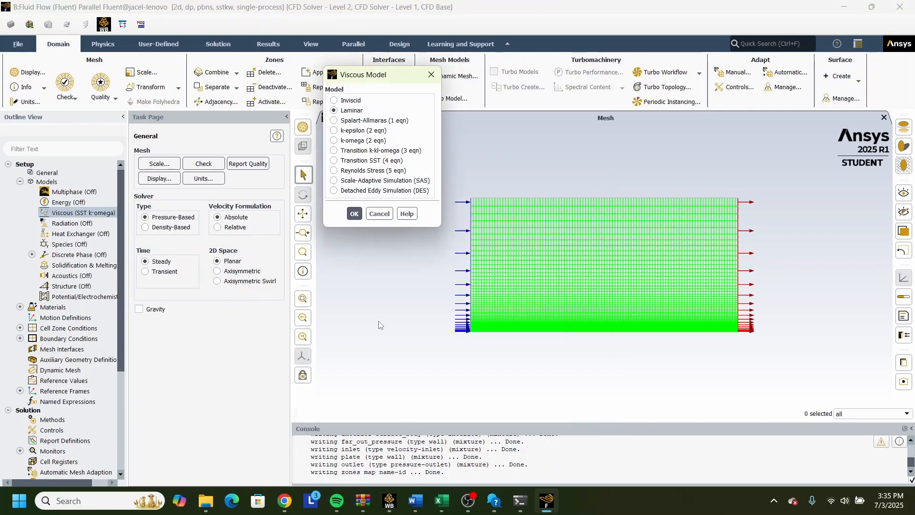
pyautogui.click(349, 216)
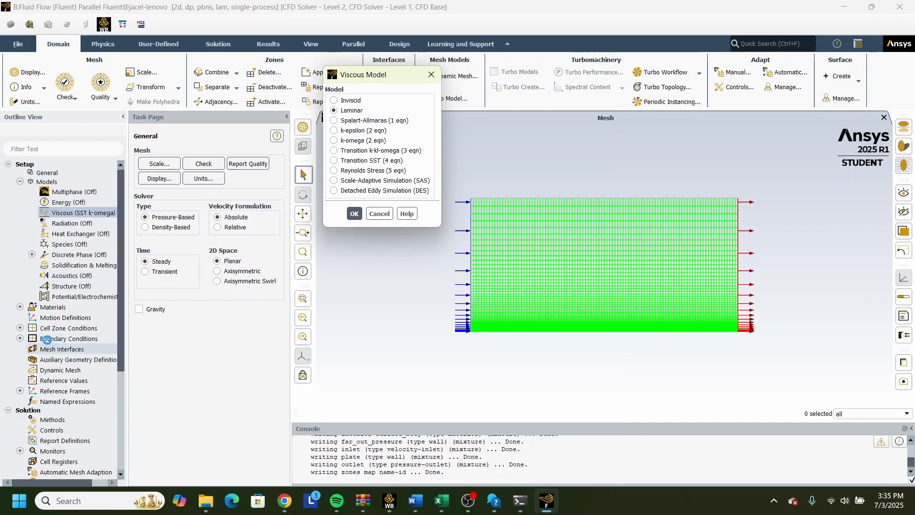
# Set the fluid material air to a density of 1.2 kg/m³ and a viscosity of 1.8e-05 kg/(m s).
pyautogui.click(20, 307)
pyautogui.click(32, 317)
pyautogui.doubleClick(67, 328)
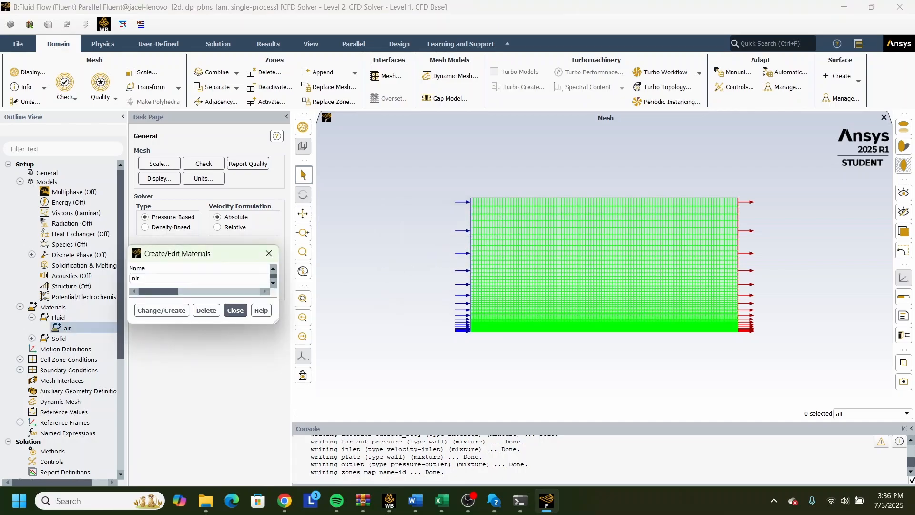
pyautogui.click(420, 241)
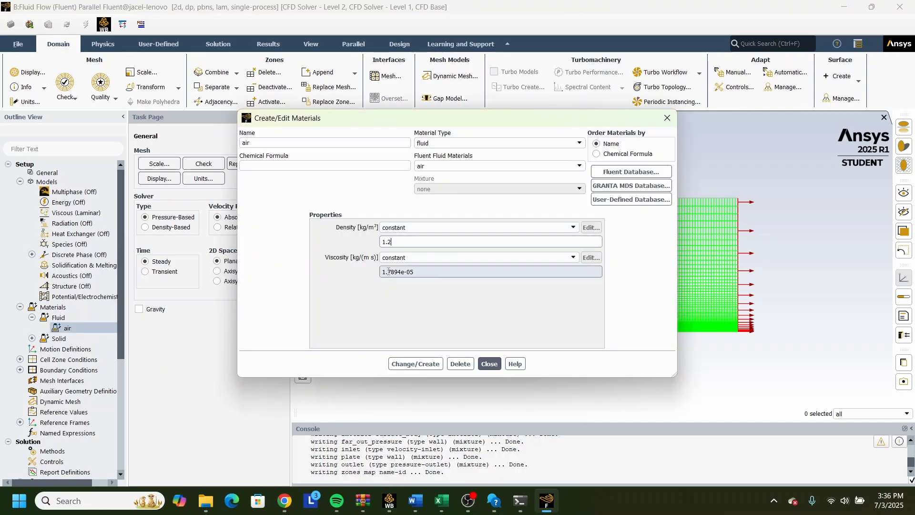
pyautogui.click(401, 275)
pyautogui.press('BackSpace')
pyautogui.press('BackSpace')
pyautogui.press('BackSpace')
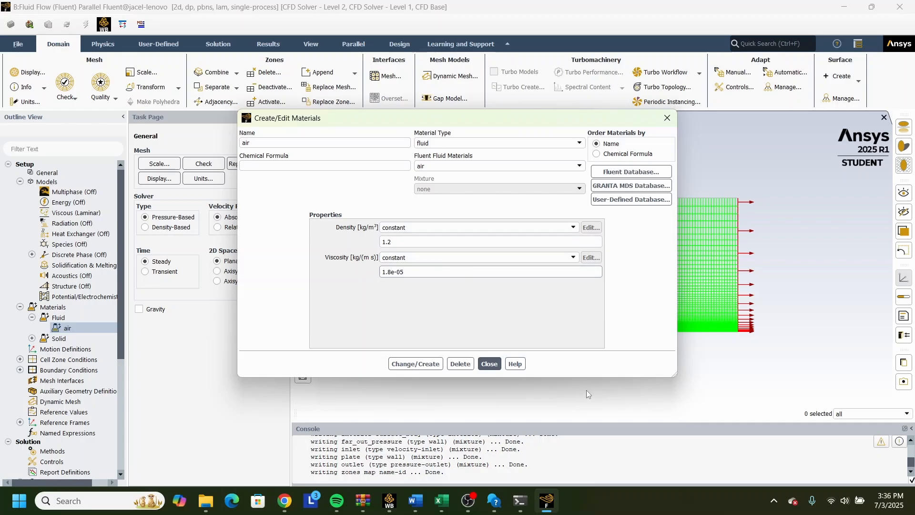
pyautogui.write('8')
pyautogui.click(435, 366)
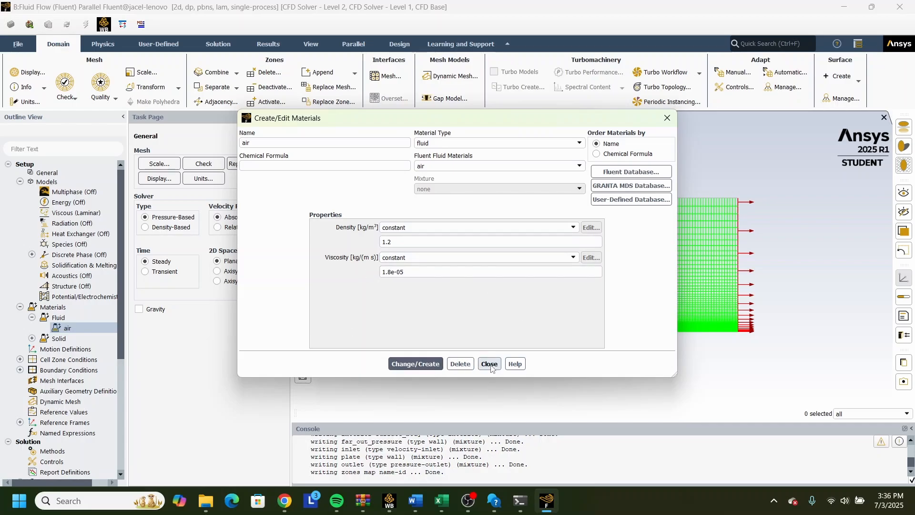
pyautogui.click(491, 365)
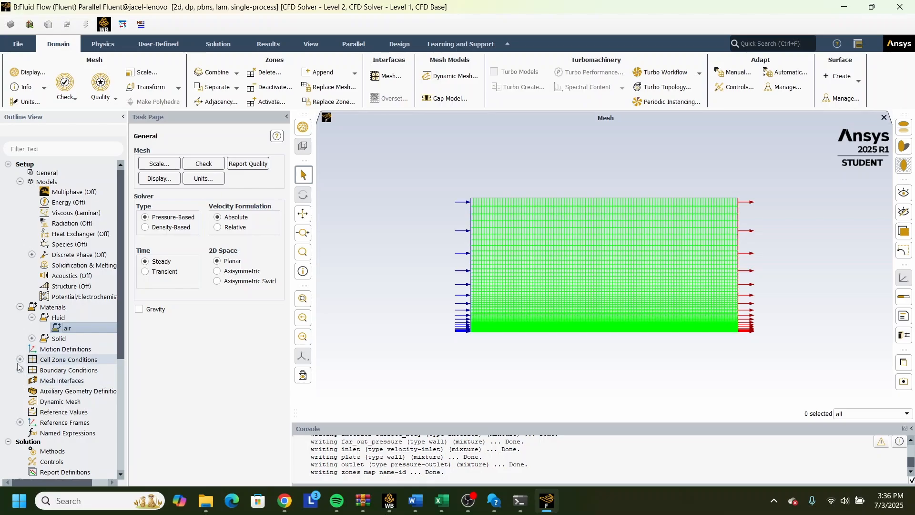
# Change the far_out_pressure boundary type to symmetry.
pyautogui.doubleClick(56, 361)
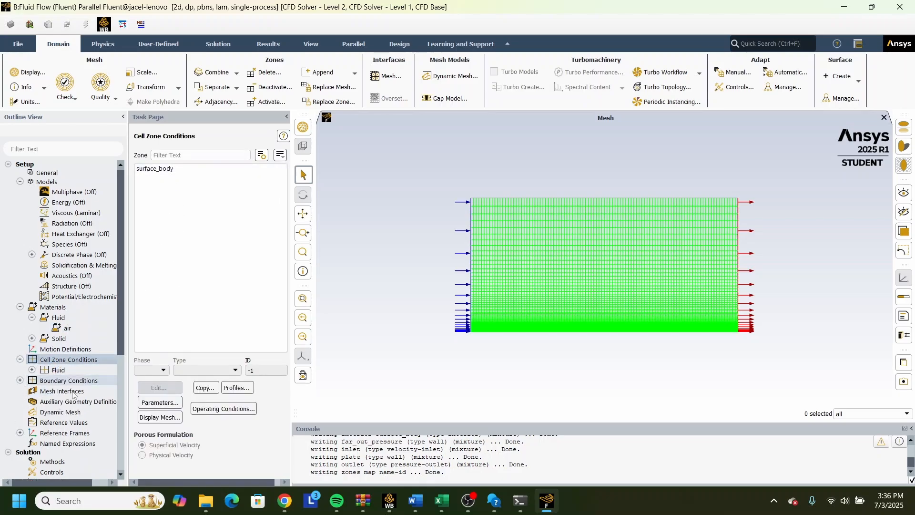
pyautogui.scroll(-1, 57, 396)
pyautogui.click(55, 355)
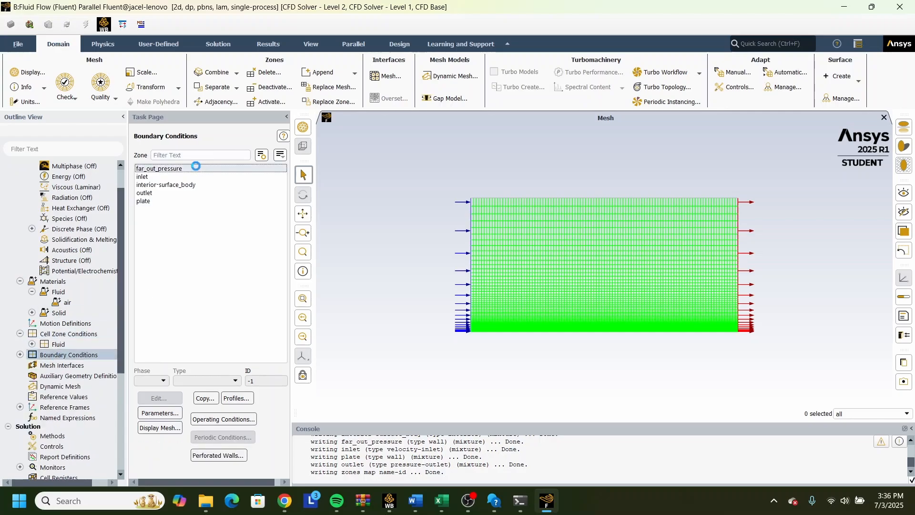
pyautogui.click(201, 383)
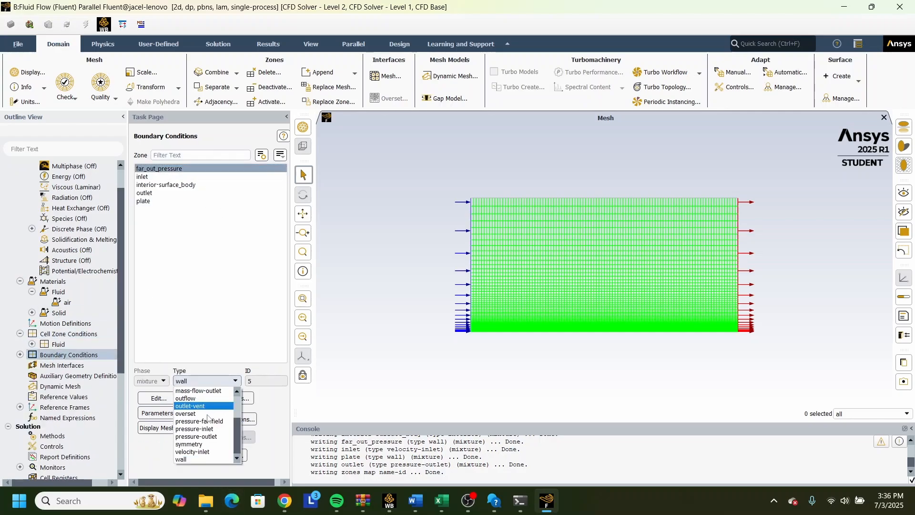
pyautogui.click(215, 442)
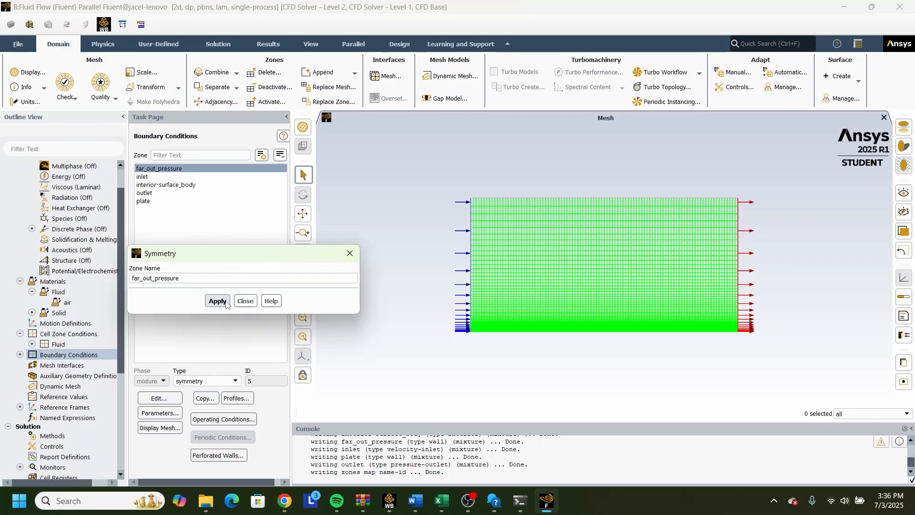
pyautogui.click(223, 300)
pyautogui.click(244, 301)
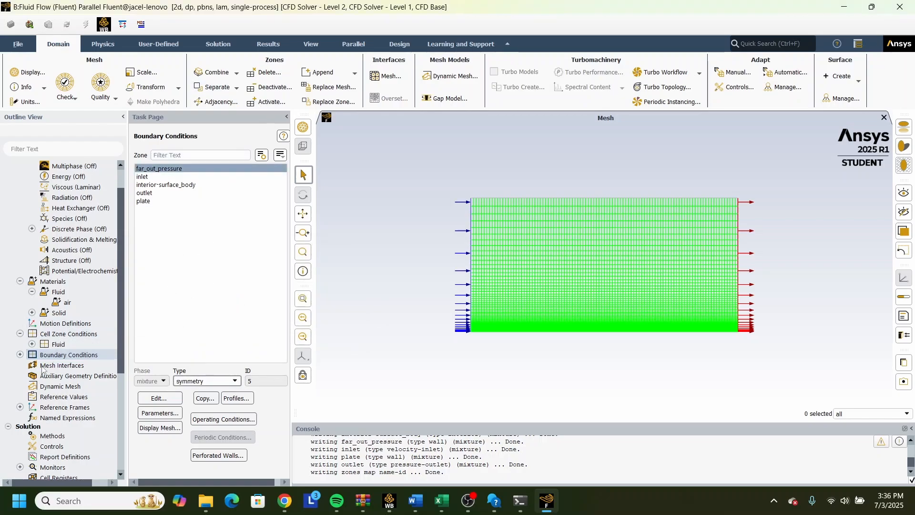
# Set the velocity magnitude at the inlet boundary to 2 m/s.
pyautogui.click(20, 355)
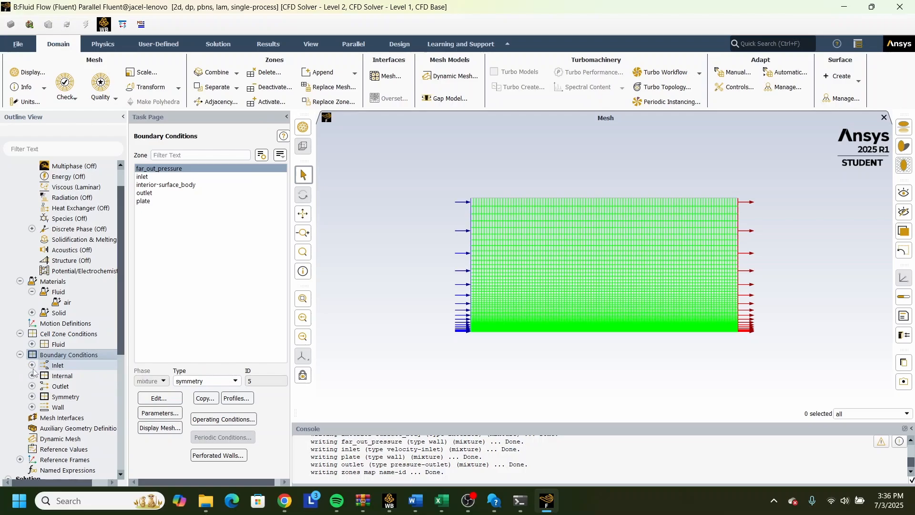
pyautogui.click(32, 366)
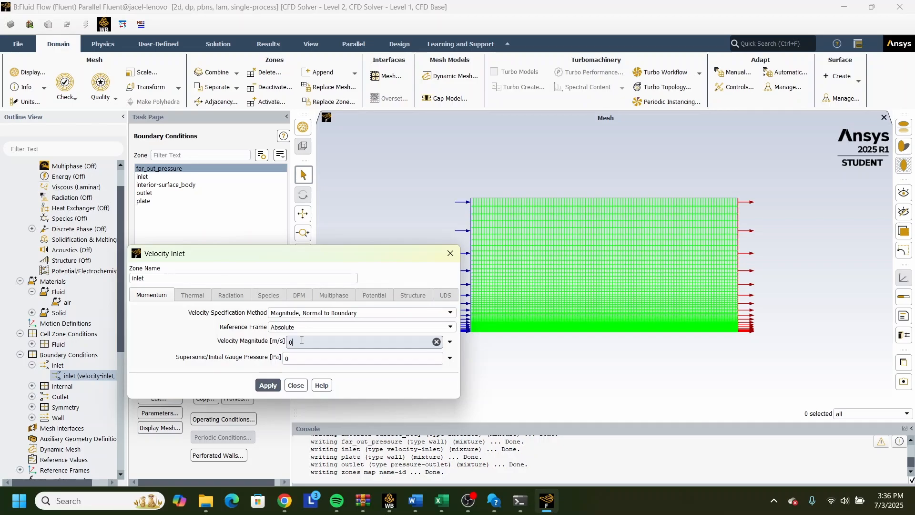
pyautogui.write('2')
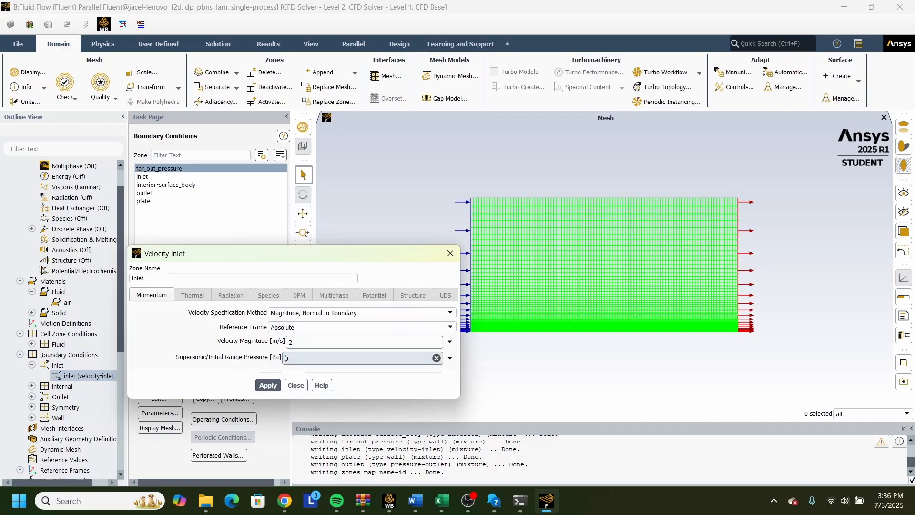
pyautogui.click(270, 386)
pyautogui.click(295, 385)
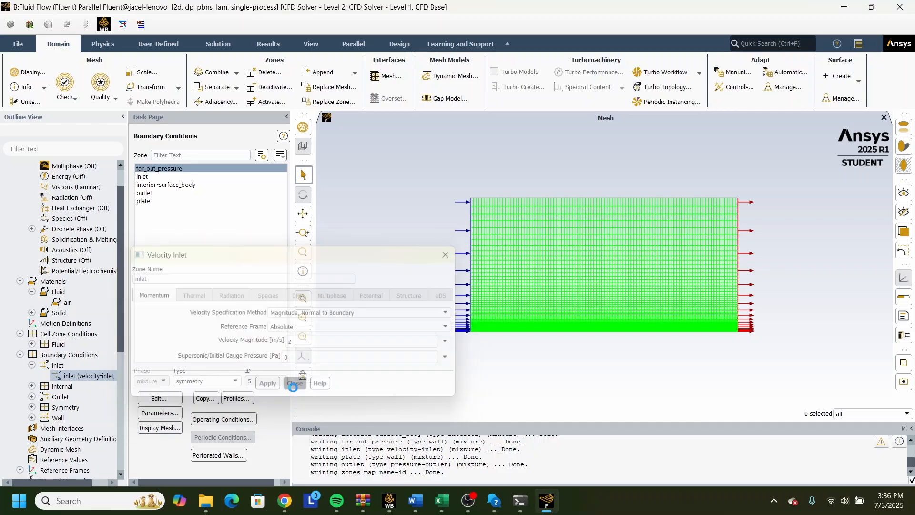
# Enable Prevent Reverse Flow for the outlet's pressure-outlet boundary condition.
pyautogui.click(32, 386)
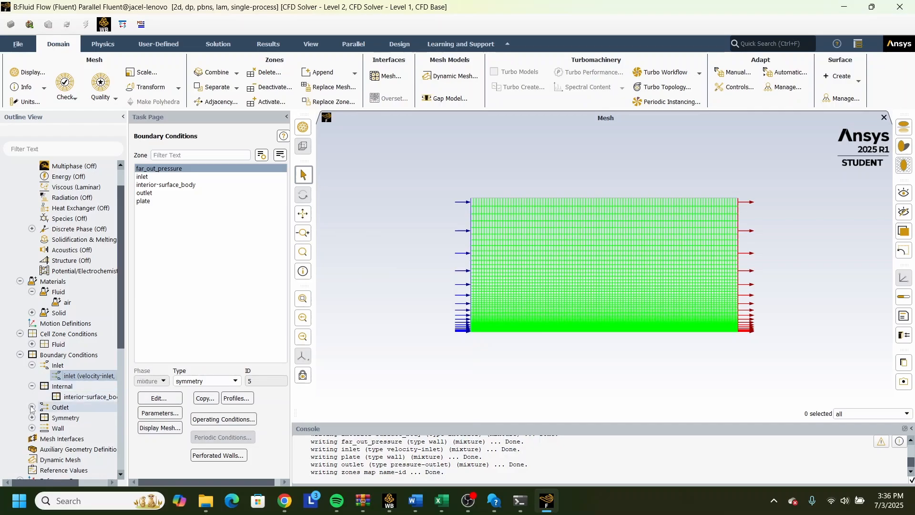
pyautogui.click(32, 407)
pyautogui.click(79, 419)
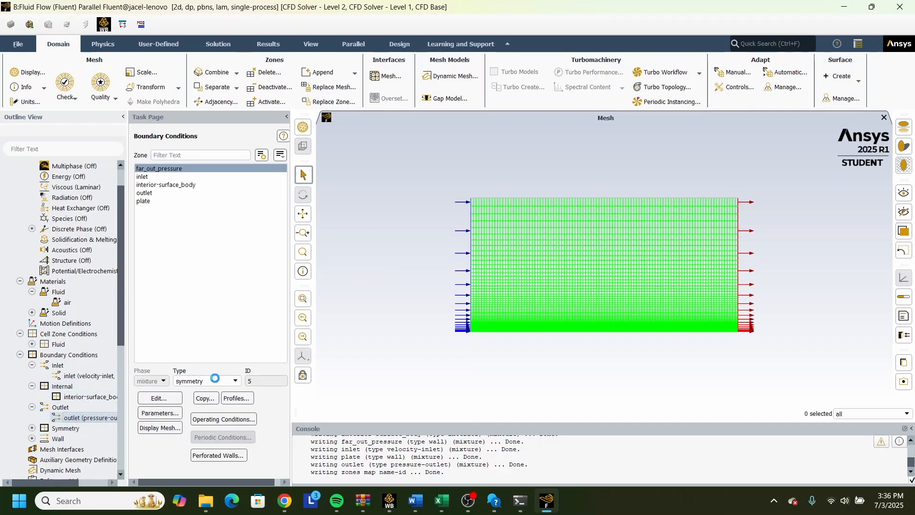
pyautogui.click(139, 388)
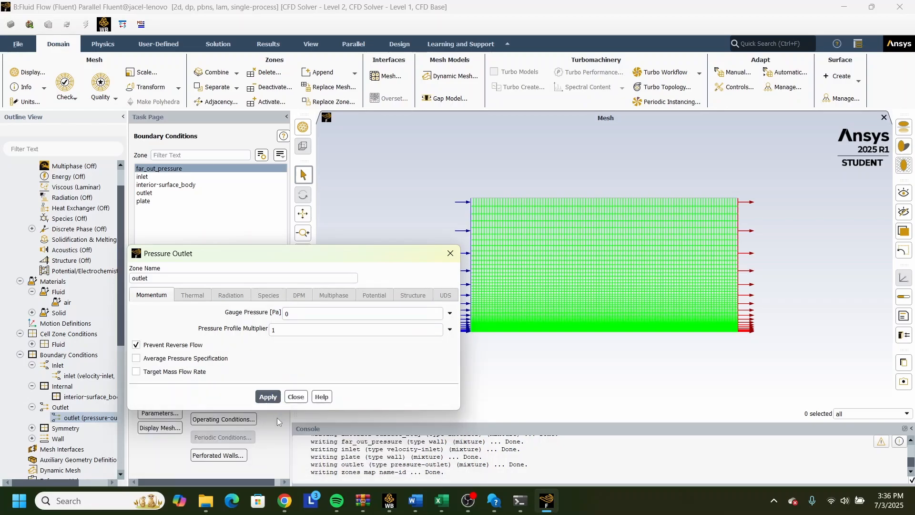
pyautogui.click(295, 398)
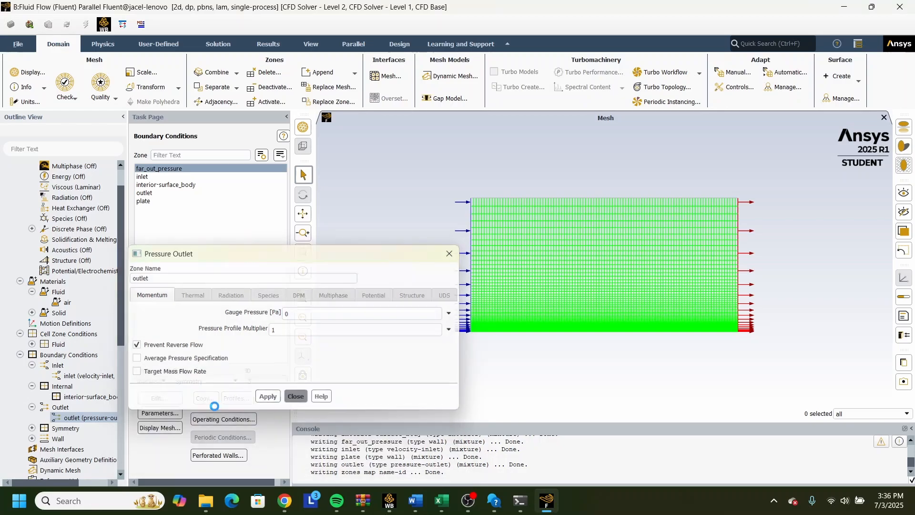
# Apply the stationary wall, no-slip condition to the plate boundary.
pyautogui.click(32, 438)
pyautogui.click(72, 449)
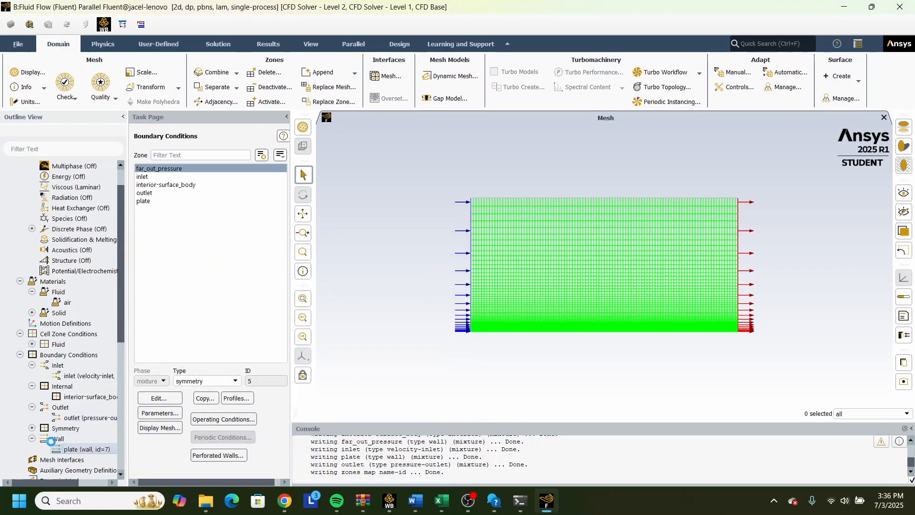
pyautogui.scroll(-2, 19, 373)
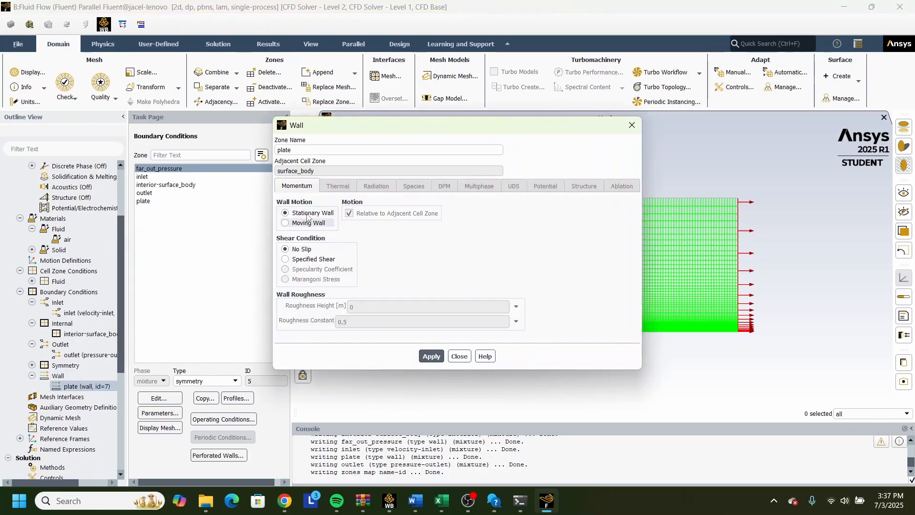
pyautogui.click(439, 358)
pyautogui.click(459, 356)
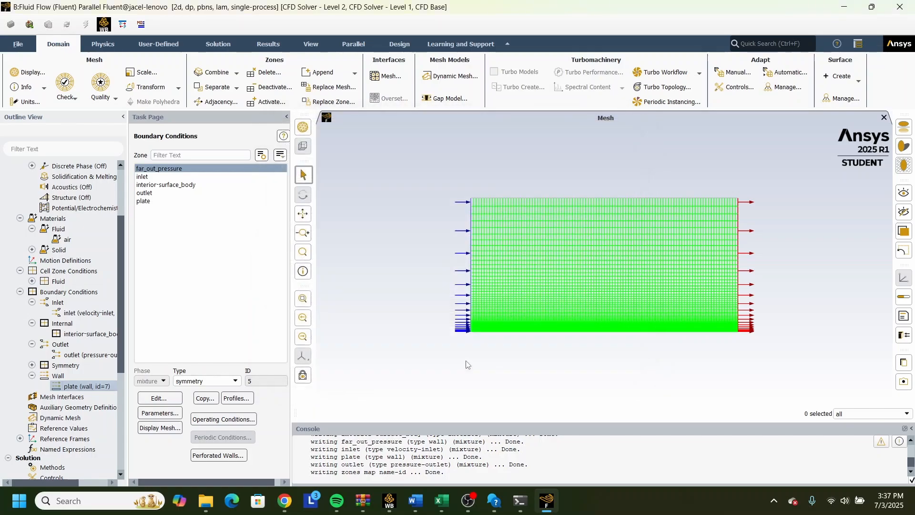
# Initialize the solution using hybrid initialization.
pyautogui.scroll(-1, 30, 409)
pyautogui.scroll(-1, 29, 409)
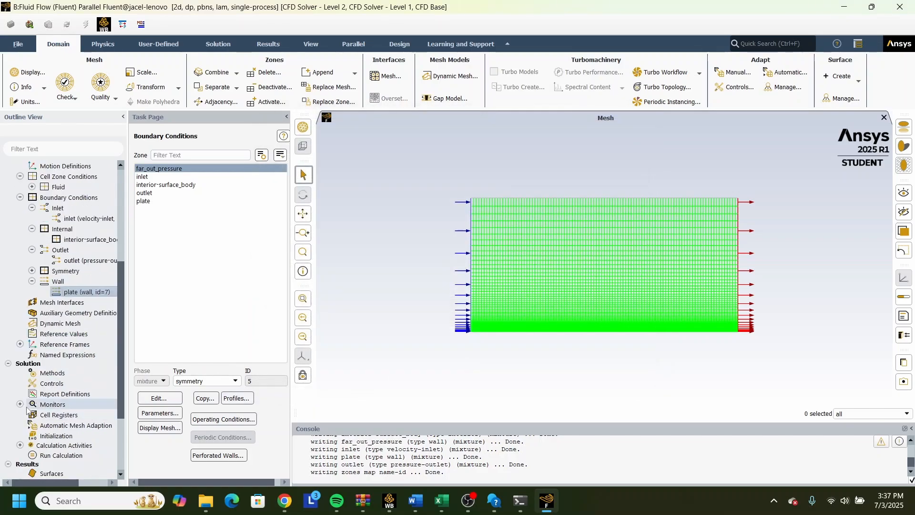
pyautogui.scroll(-2, 61, 404)
pyautogui.click(61, 405)
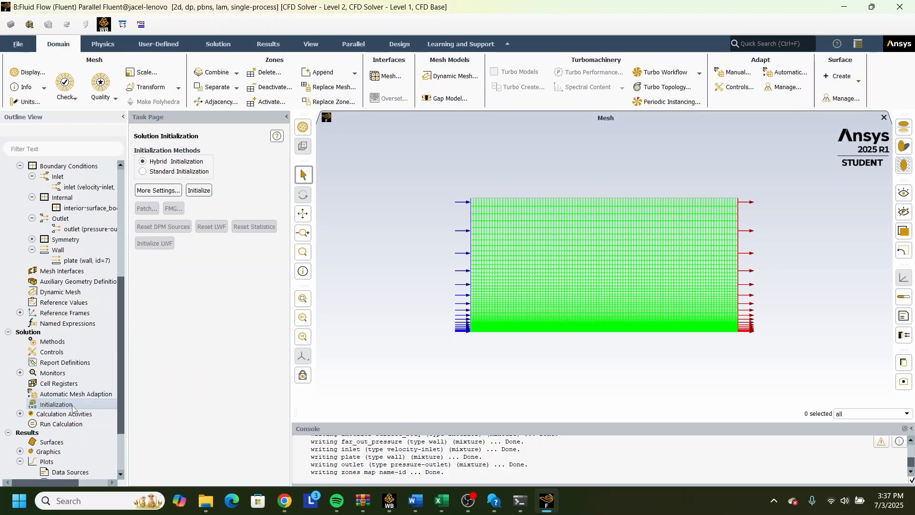
pyautogui.click(197, 191)
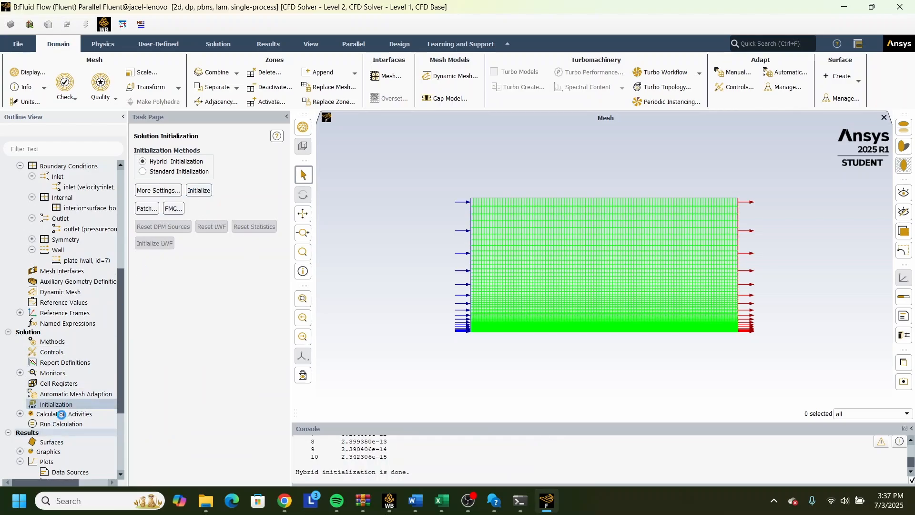
# Run the calculation with 150 iterations and display the scaled residuals.
pyautogui.click(62, 424)
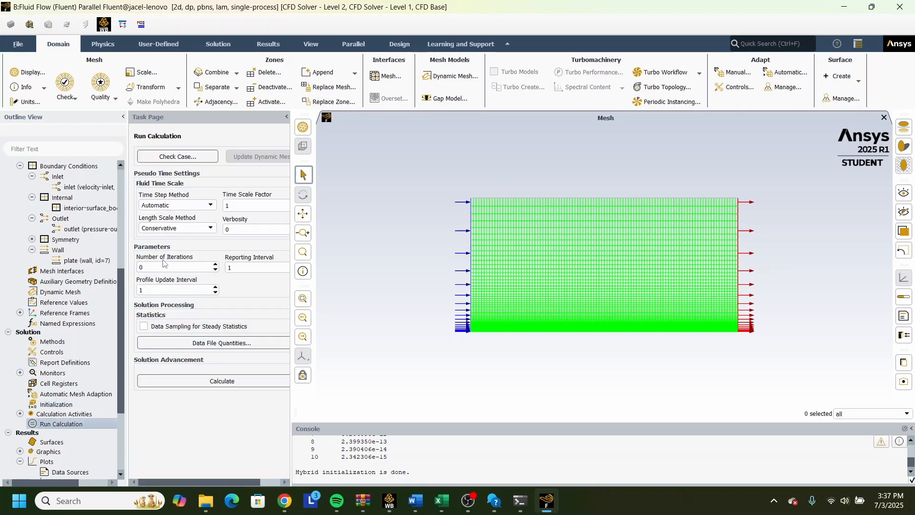
pyautogui.click(160, 267)
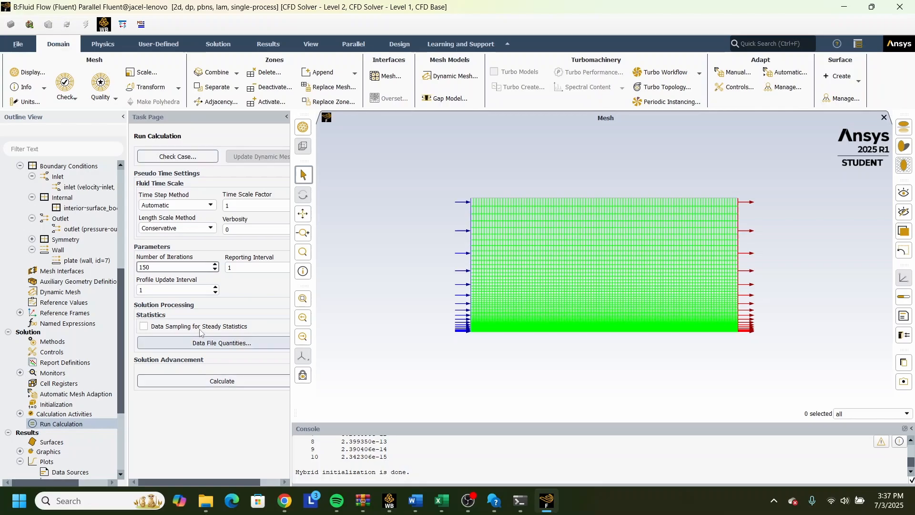
pyautogui.click(206, 386)
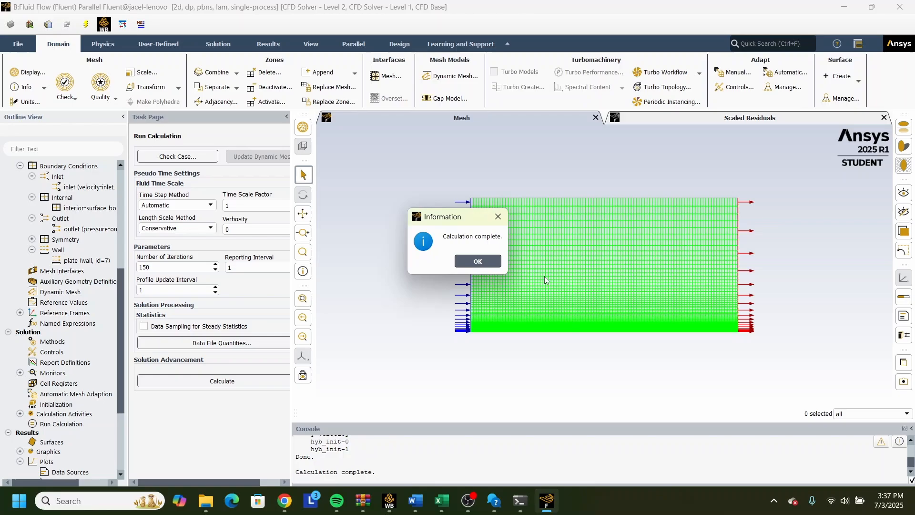
pyautogui.click(478, 261)
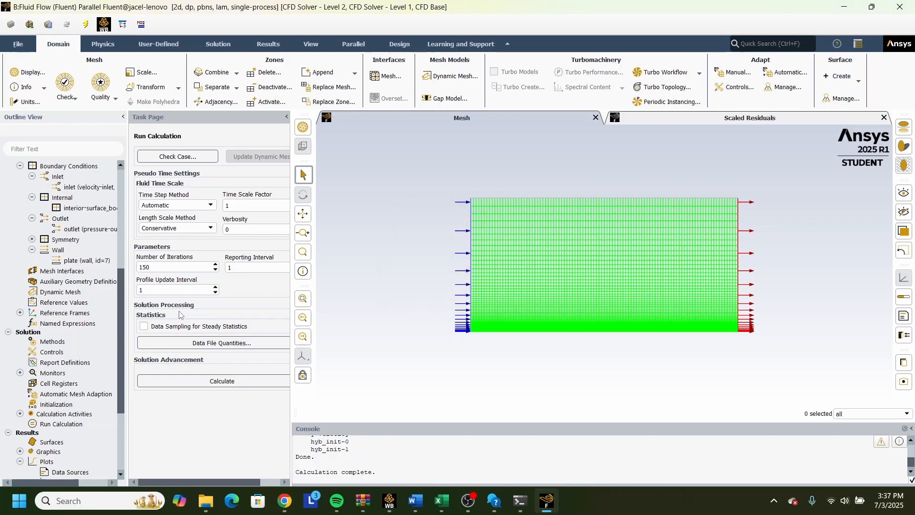
pyautogui.click(691, 119)
# Create an XY plot of the Wall Fluxes skin friction coefficient along the plate surface, using the X direction vector.
pyautogui.scroll(-1, 69, 422)
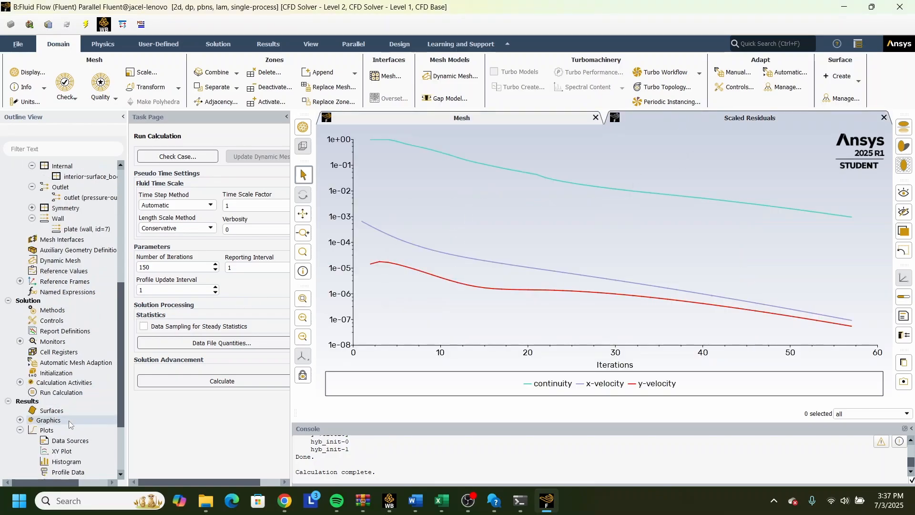
pyautogui.scroll(-2, 69, 424)
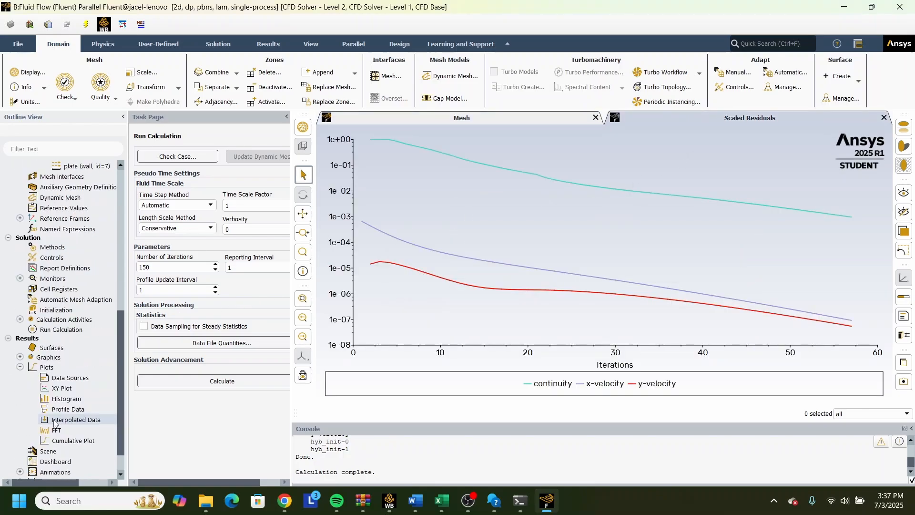
pyautogui.doubleClick(55, 389)
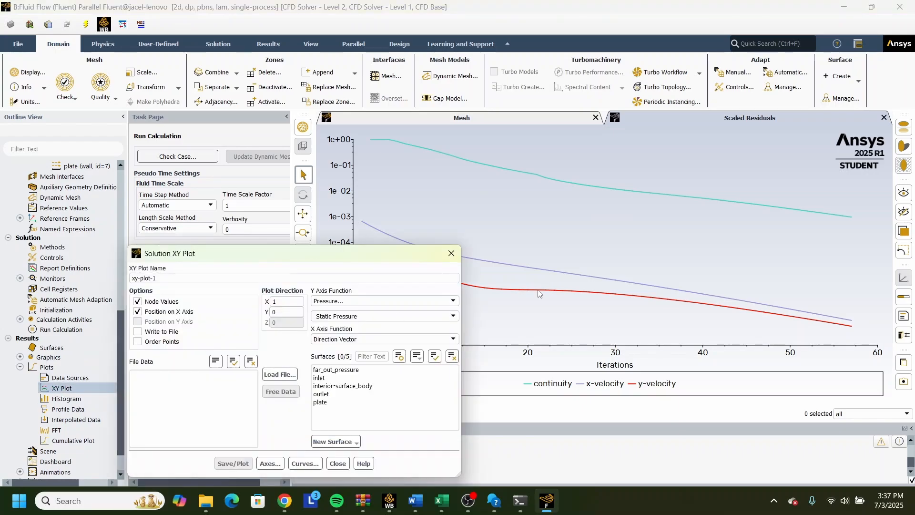
pyautogui.click(393, 301)
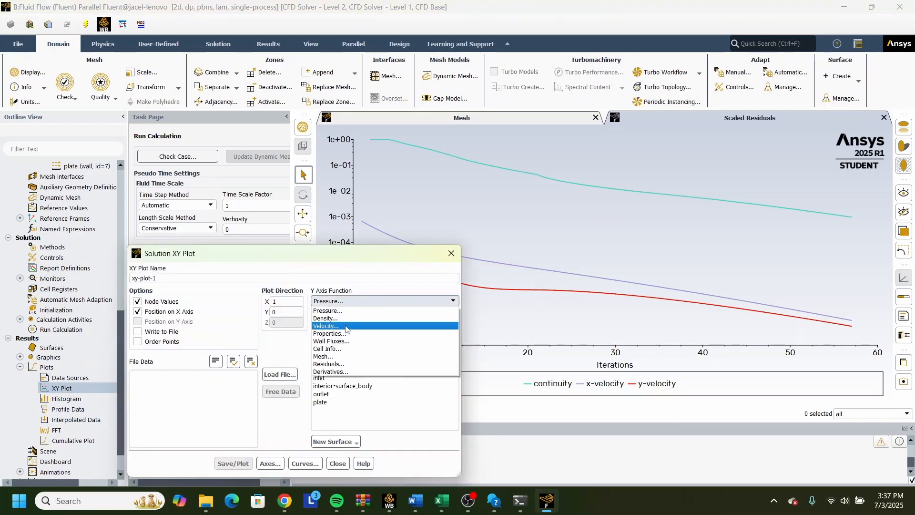
pyautogui.click(343, 341)
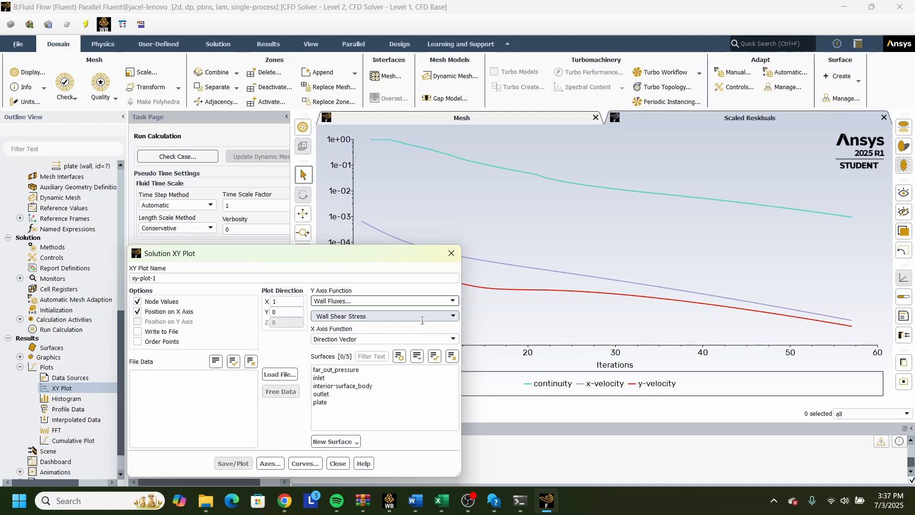
pyautogui.click(452, 316)
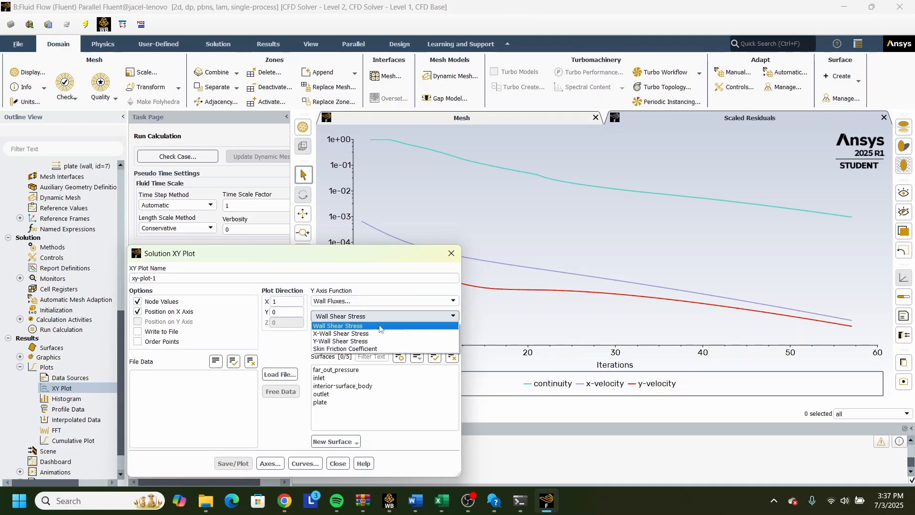
pyautogui.click(417, 348)
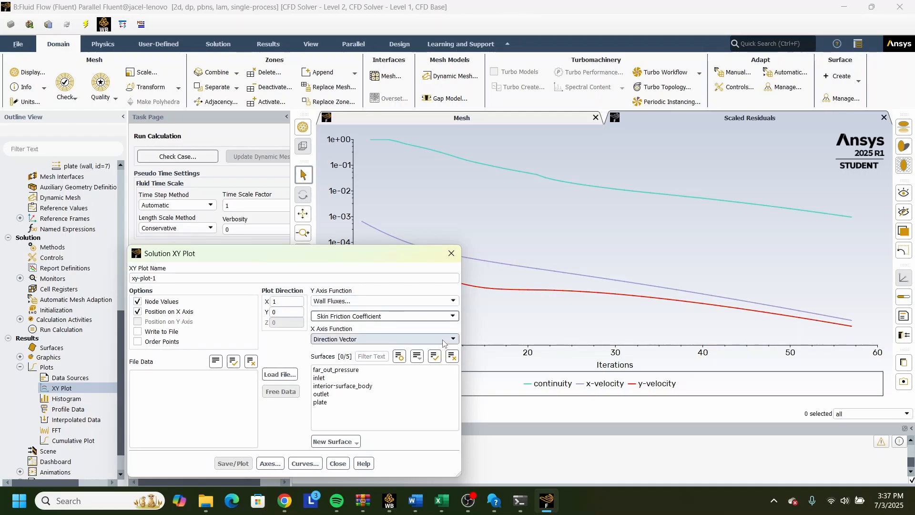
pyautogui.click(342, 403)
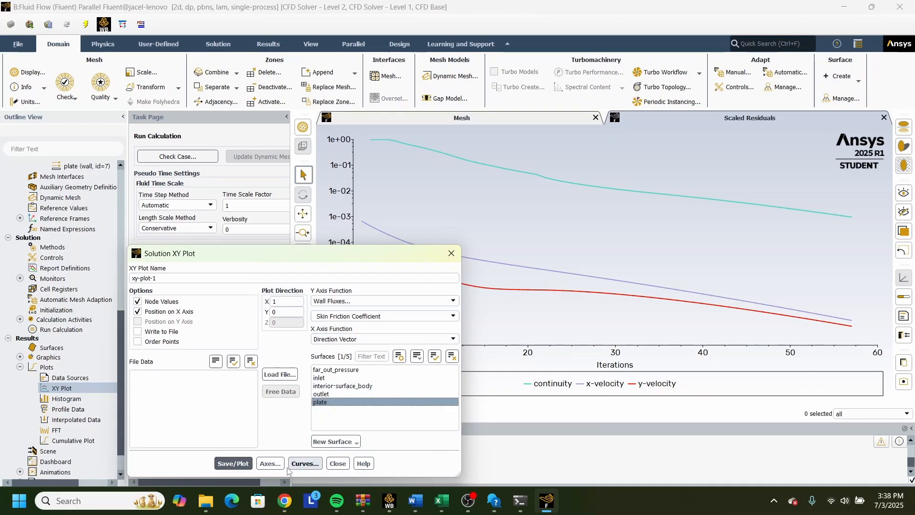
pyautogui.click(241, 463)
pyautogui.moveTo(349, 254)
pyautogui.mouseDown()
pyautogui.moveTo(372, 273)
pyautogui.moveTo(673, 329)
pyautogui.moveTo(673, 228)
pyautogui.moveTo(598, 206)
pyautogui.mouseUp()
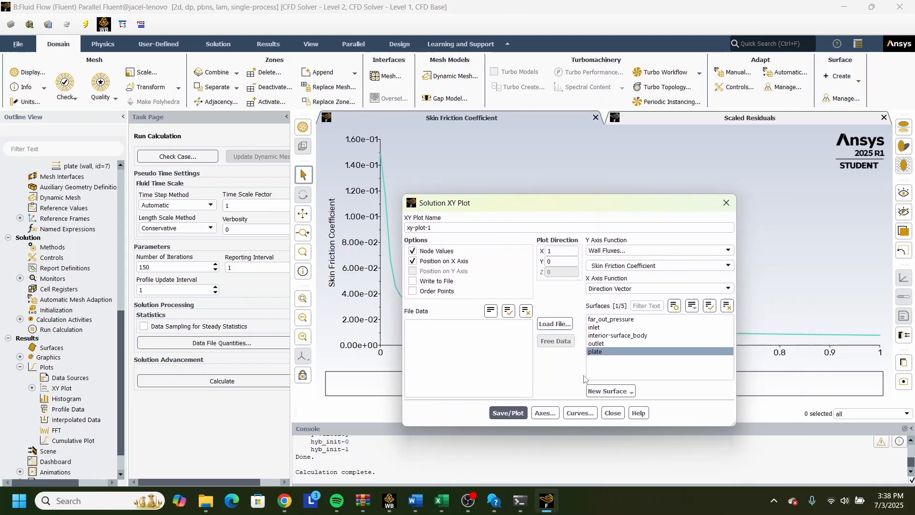
pyautogui.click(724, 210)
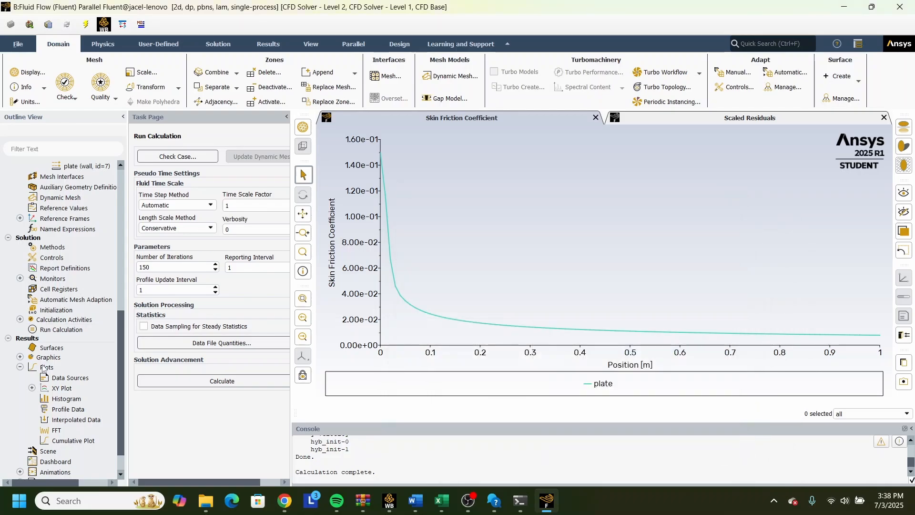
# Create a drag coefficient report definition for the plate zone with a report file, report plot and console printing enabled.
pyautogui.scroll(-1, 57, 381)
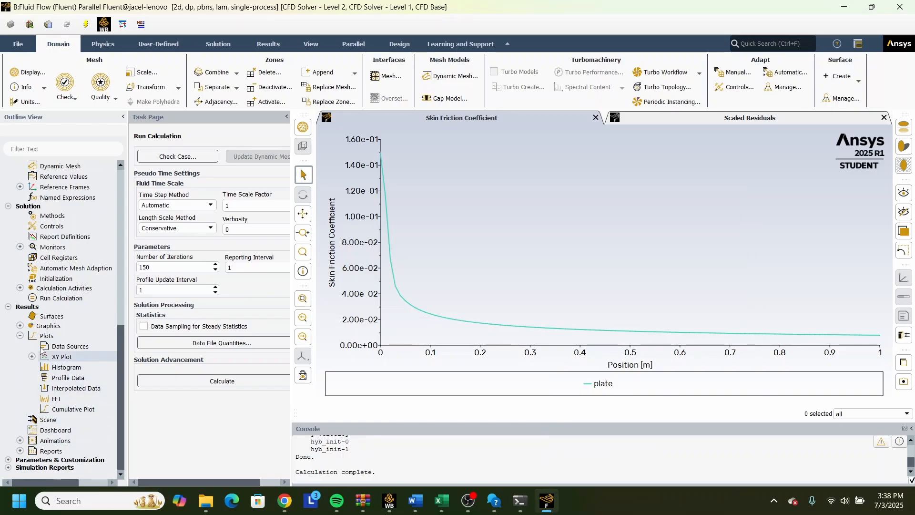
pyautogui.scroll(1, 54, 351)
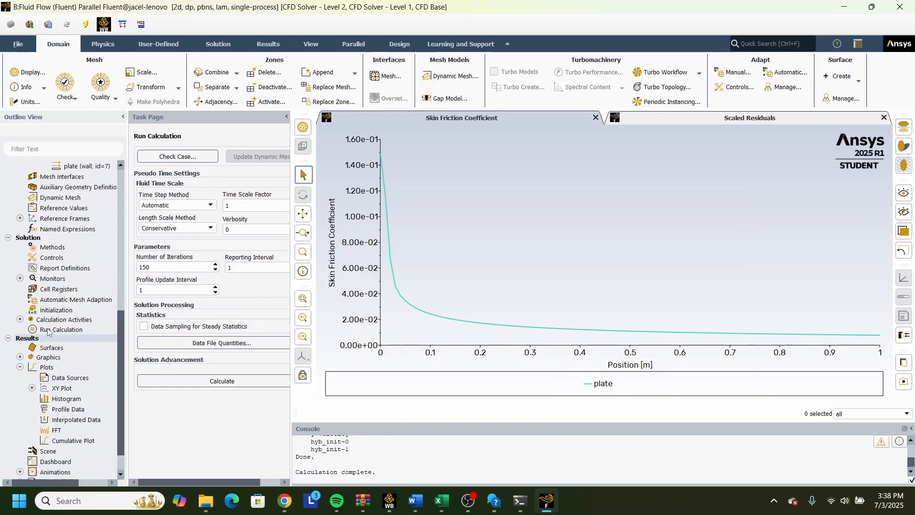
pyautogui.doubleClick(54, 268)
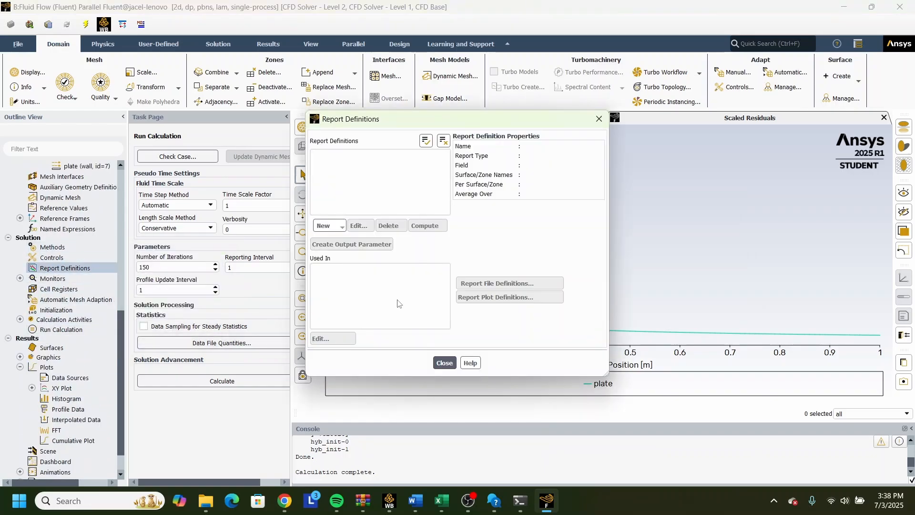
pyautogui.click(329, 227)
pyautogui.moveTo(355, 260)
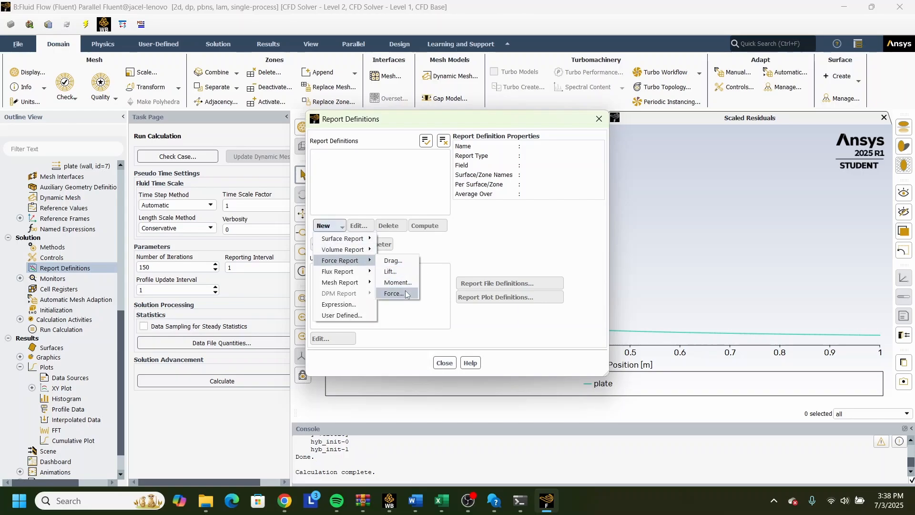
pyautogui.click(393, 261)
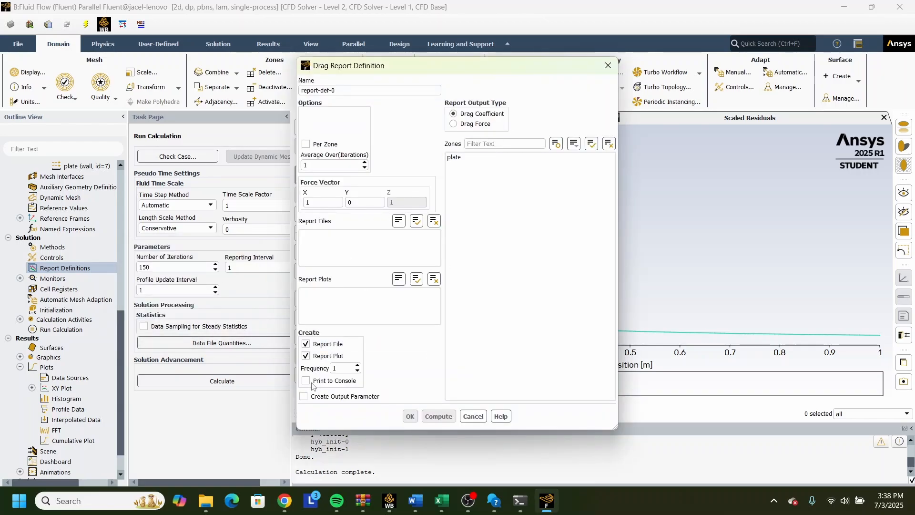
pyautogui.click(306, 381)
pyautogui.click(460, 158)
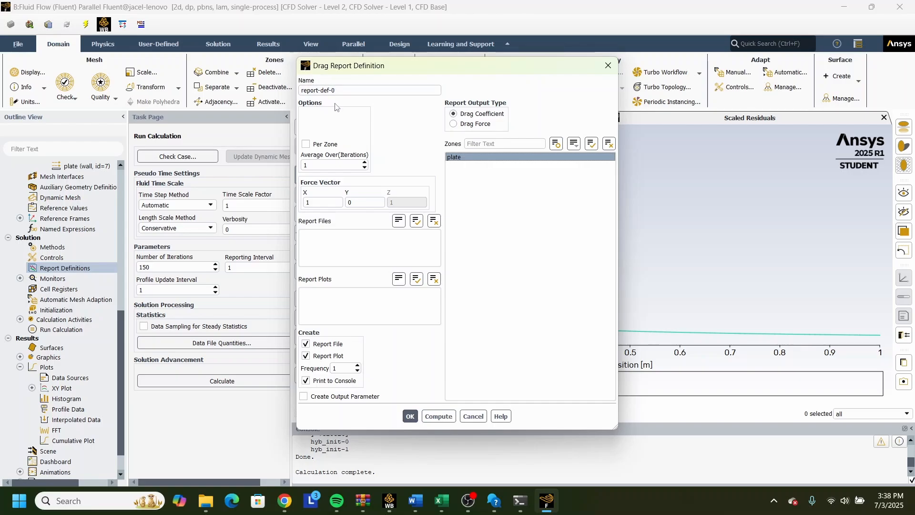
pyautogui.click(410, 417)
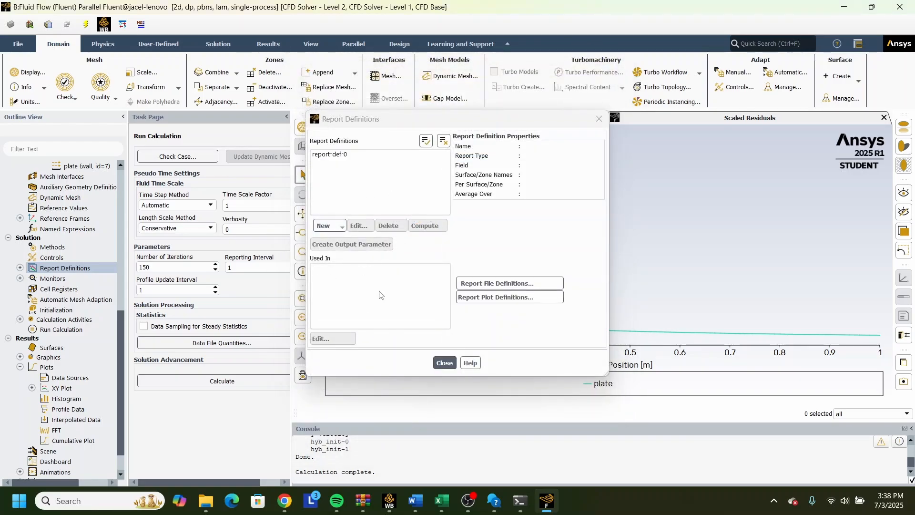
# Create a second drag coefficient report definition for the plate with console printing, and compute its value.
pyautogui.click(328, 229)
pyautogui.moveTo(358, 261)
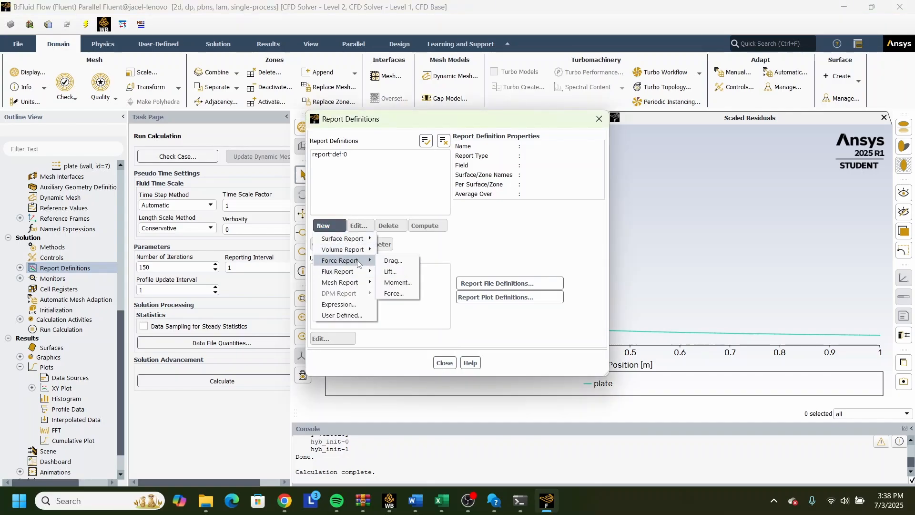
pyautogui.click(396, 262)
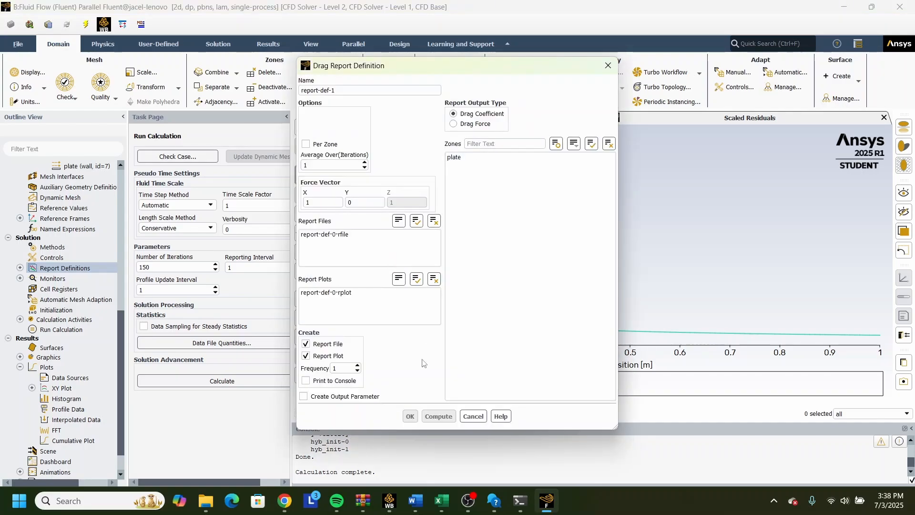
pyautogui.click(308, 381)
pyautogui.click(455, 158)
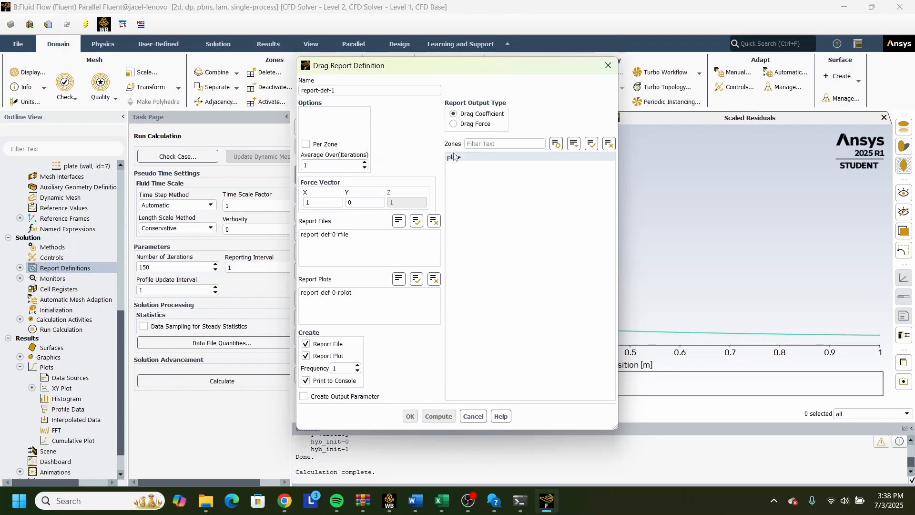
pyautogui.click(429, 420)
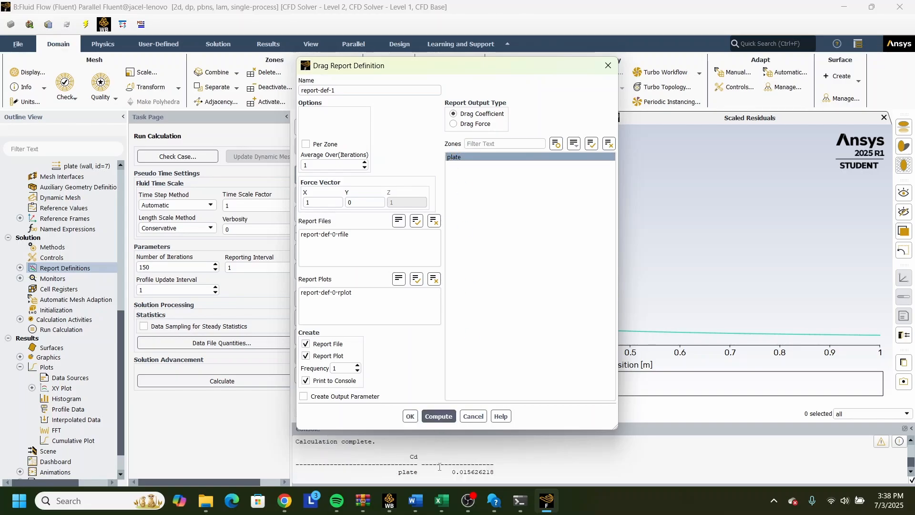
pyautogui.moveTo(453, 475); pyautogui.dragTo(513, 475)
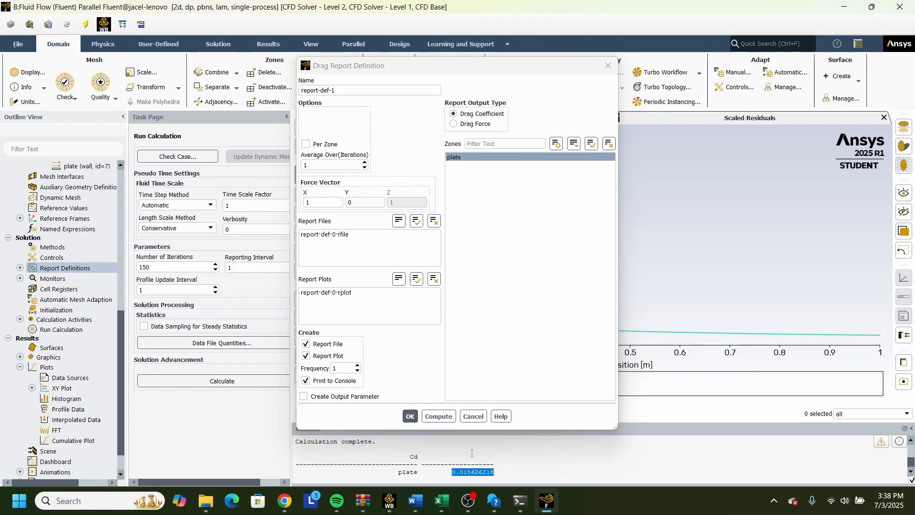
pyautogui.click(408, 416)
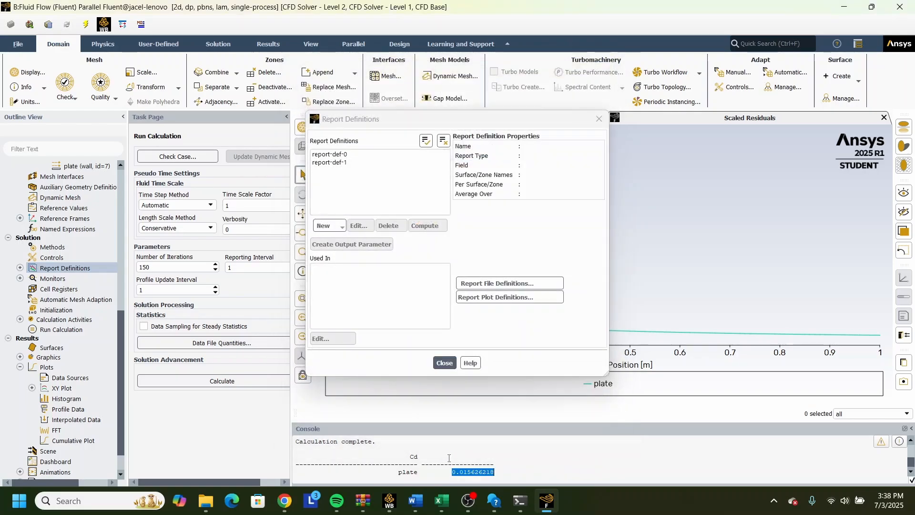
# Switch to Workbench and open the results of the second Fluid Flow (Fluent) system in a maximized CFD-Post window.
pyautogui.click(386, 503)
pyautogui.click(392, 160)
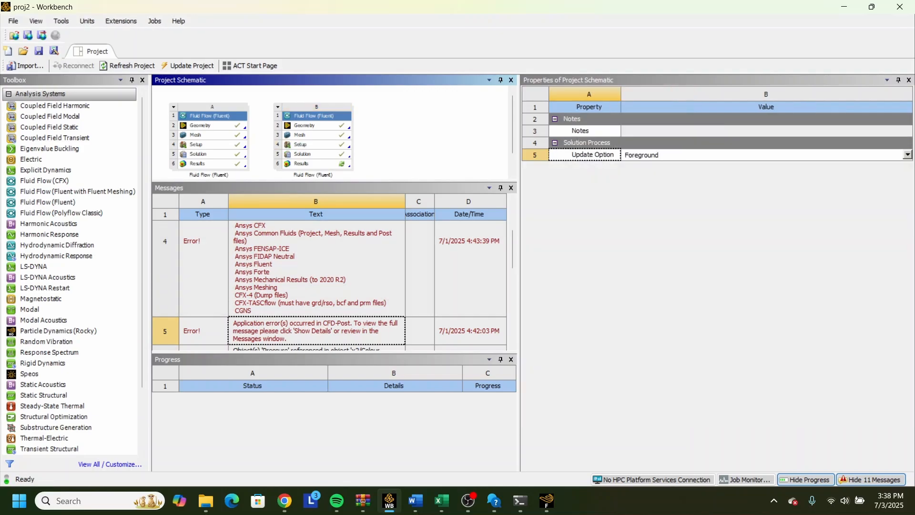
pyautogui.click(468, 501)
pyautogui.click(742, 344)
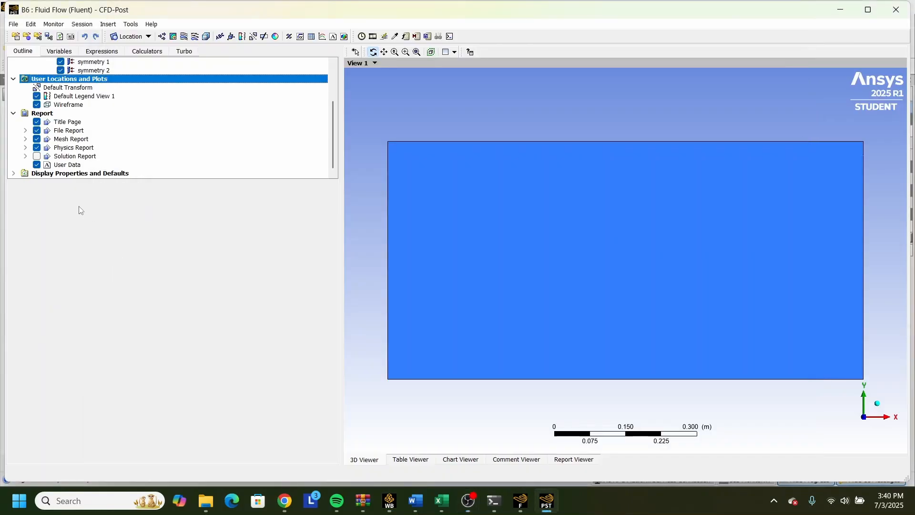
pyautogui.click(868, 16)
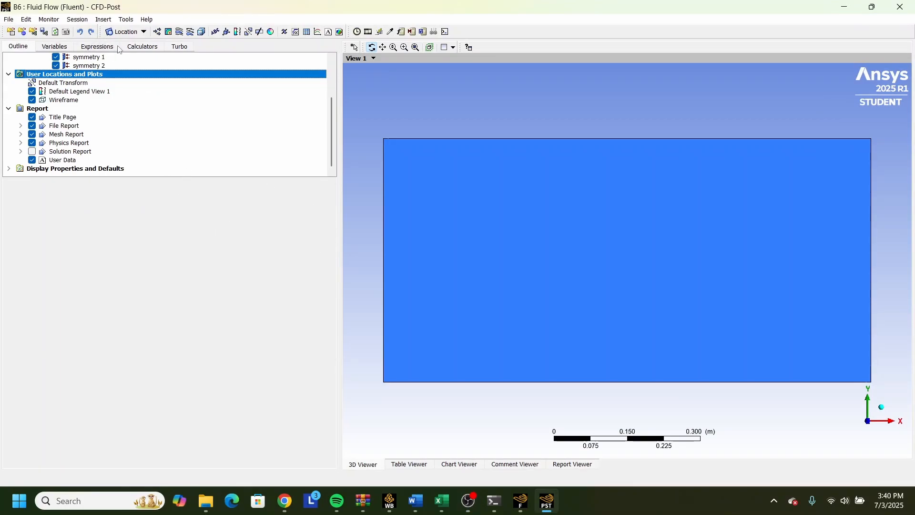
# Insert a line location named v35.
pyautogui.click(124, 33)
pyautogui.click(131, 69)
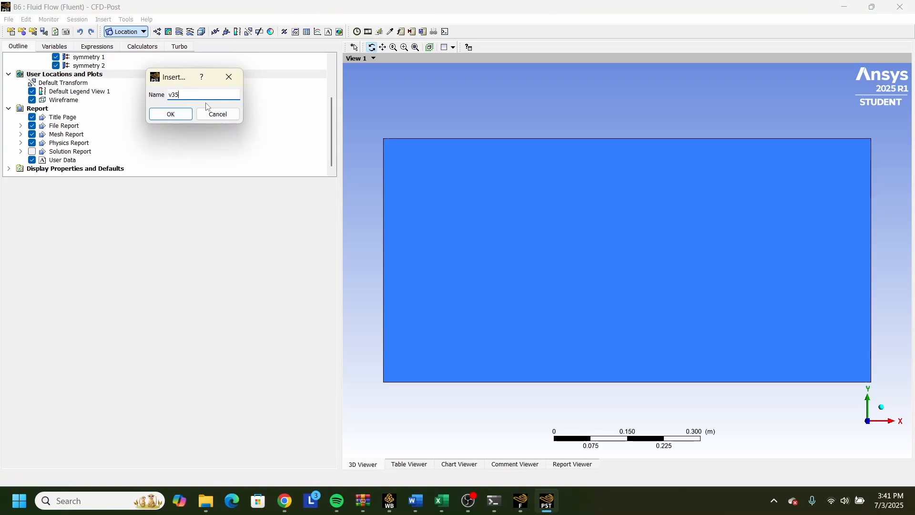
pyautogui.press('Return')
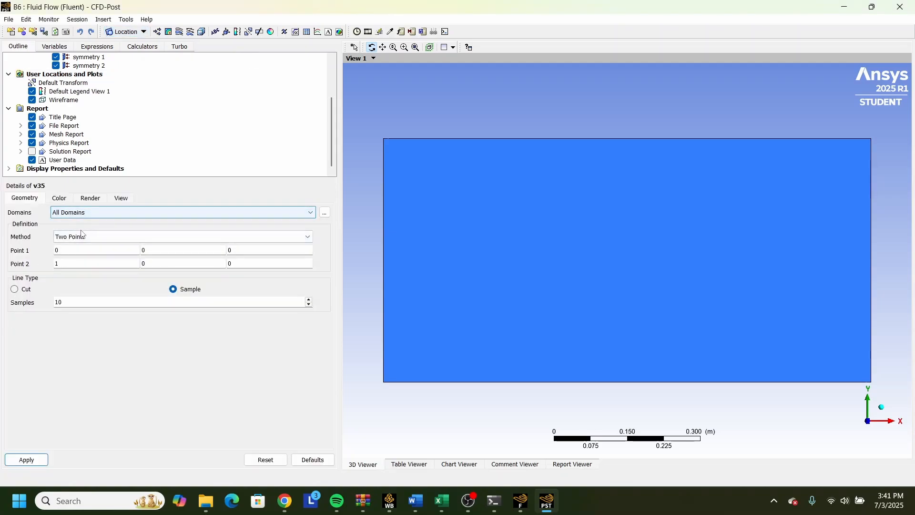
# Define line v35 from point (0.035, 0, 0) to point (0.035, 0.05, 0) and apply it.
pyautogui.click(70, 261)
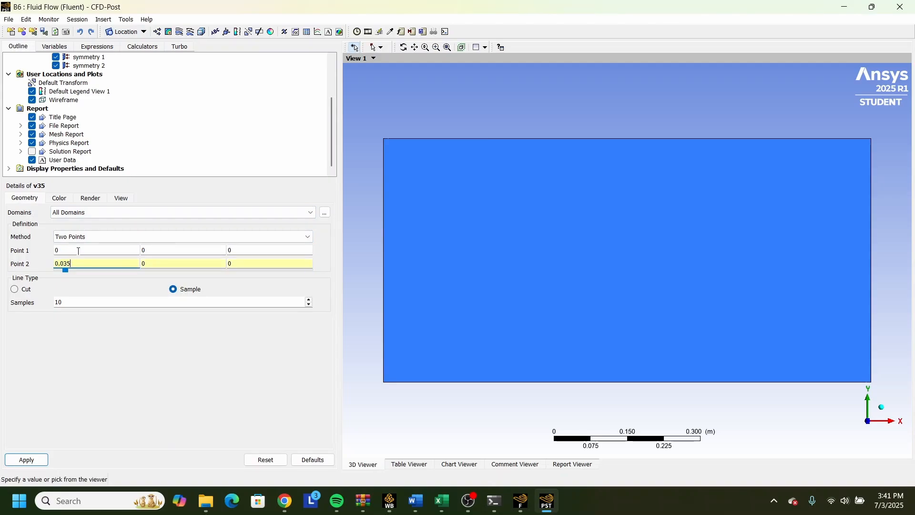
pyautogui.click(79, 252)
pyautogui.write('.035')
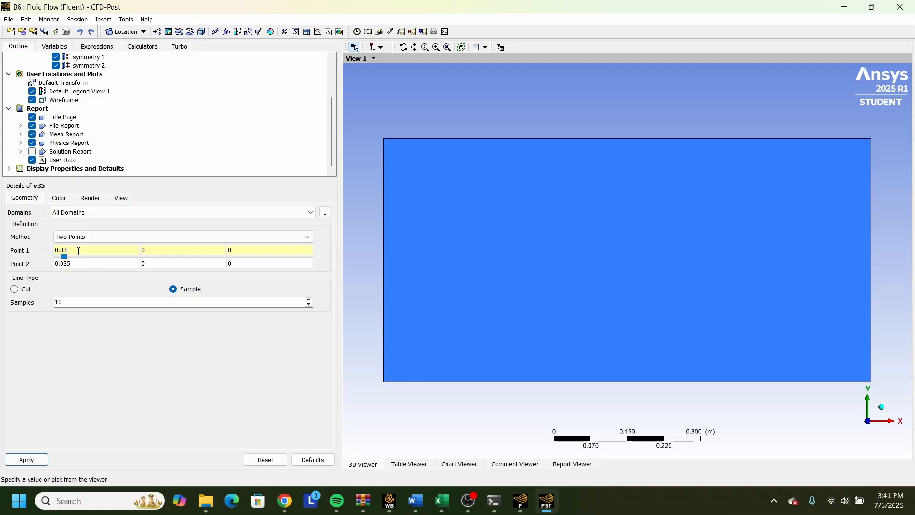
pyautogui.click(154, 265)
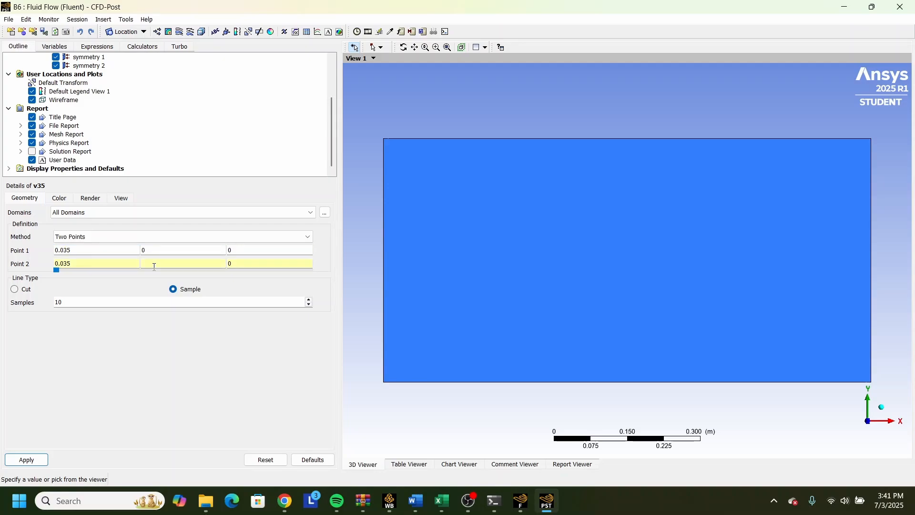
pyautogui.write('.05')
pyautogui.click(41, 465)
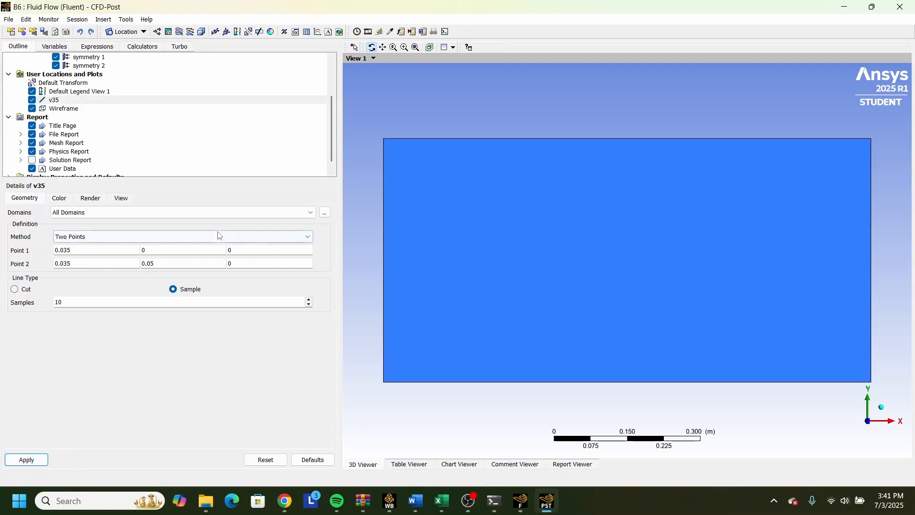
# Redefine line v35 to run from point (0.35, 0, 0) to point (0.35, 0.5, 0) and apply it.
pyautogui.click(174, 266)
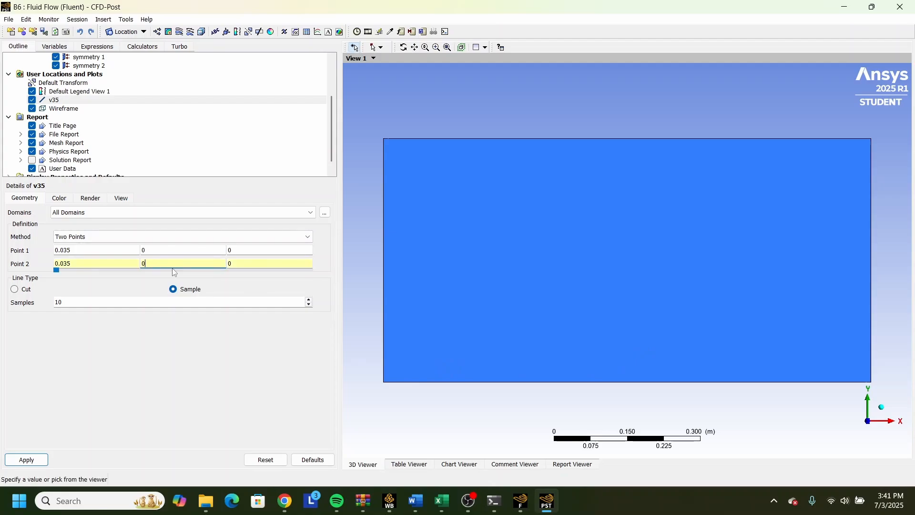
pyautogui.write('.5')
pyautogui.click(26, 460)
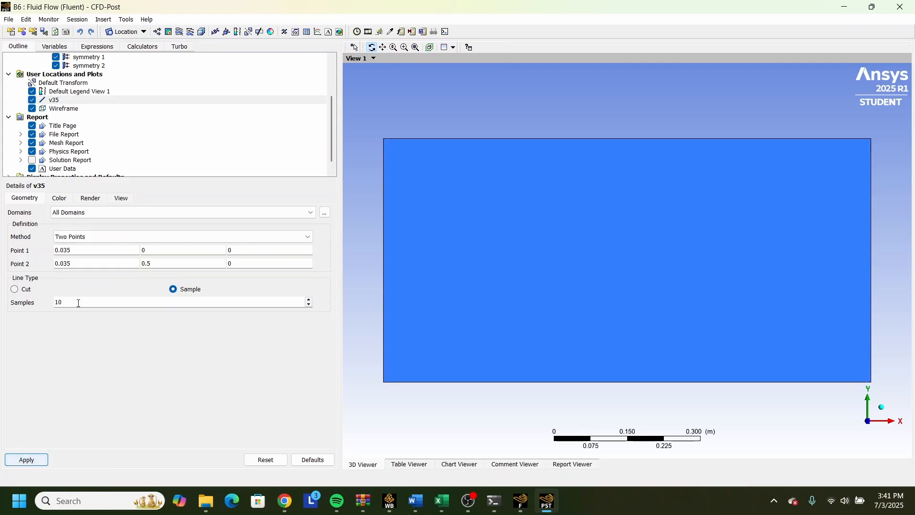
pyautogui.click(63, 265)
pyautogui.press('BackSpace')
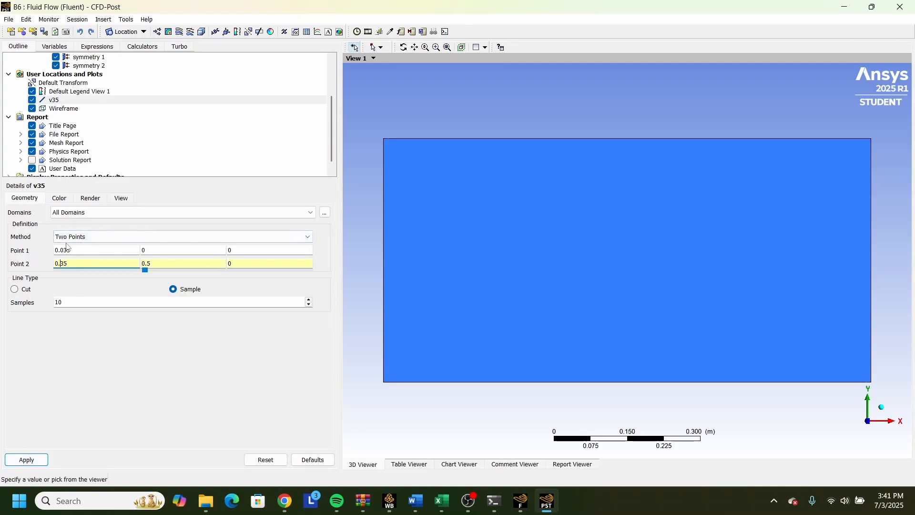
pyautogui.click(65, 250)
pyautogui.press('BackSpace')
pyautogui.click(27, 458)
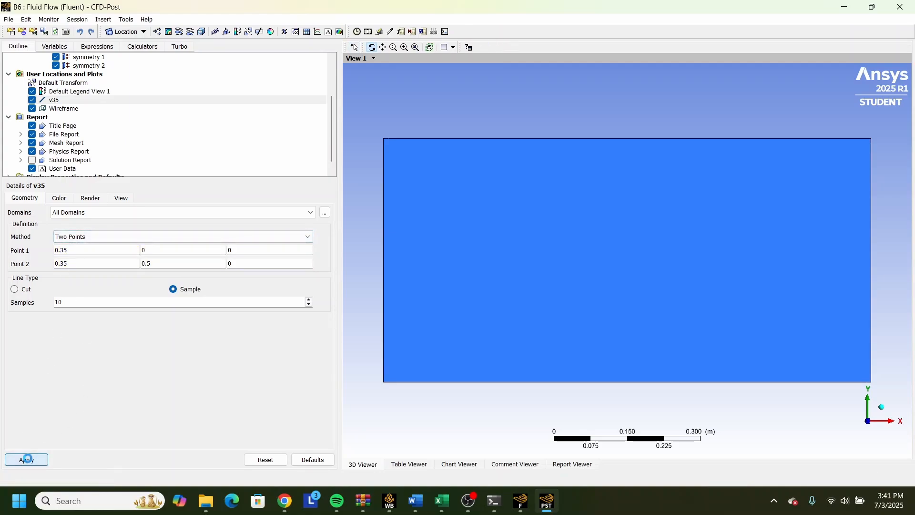
# Hide the symmetry 1 and symmetry 2 boundaries in the 3D view.
pyautogui.scroll(2, 45, 152)
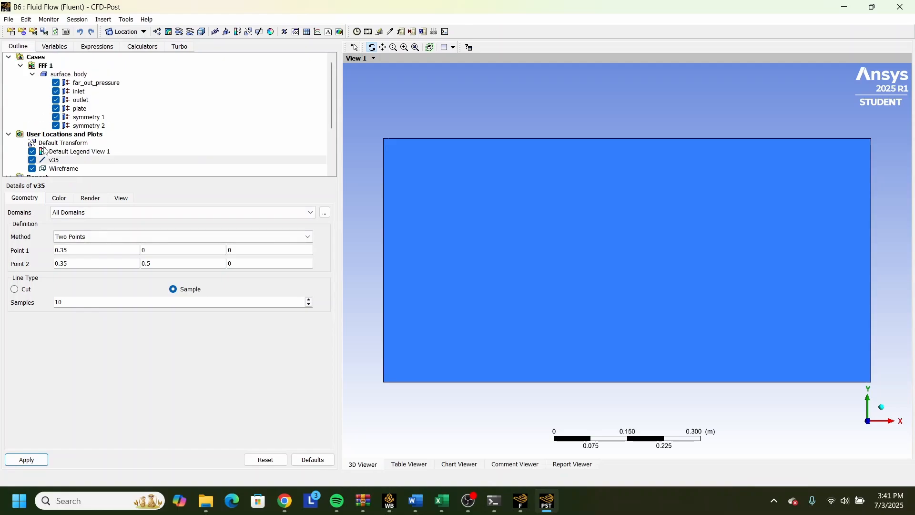
pyautogui.click(57, 126)
pyautogui.click(56, 117)
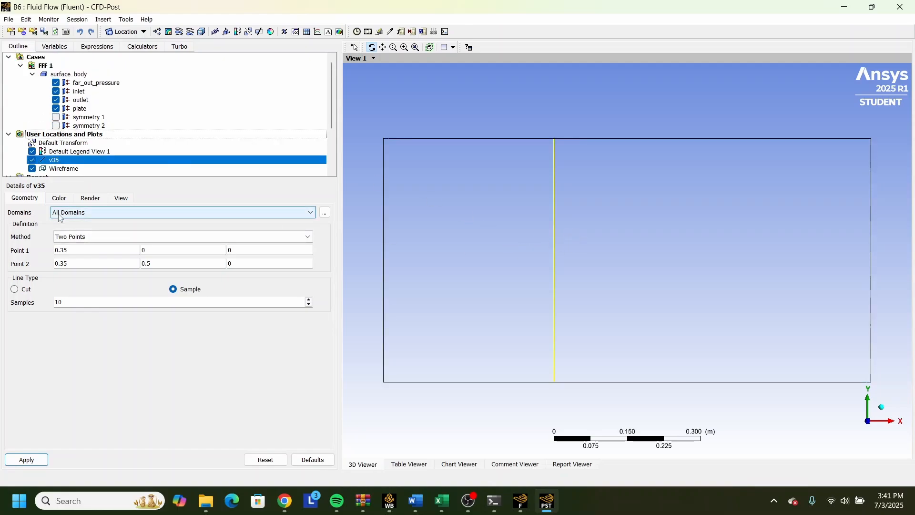
# Set the number of samples on line v35 to 100 and apply it.
pyautogui.click(140, 31)
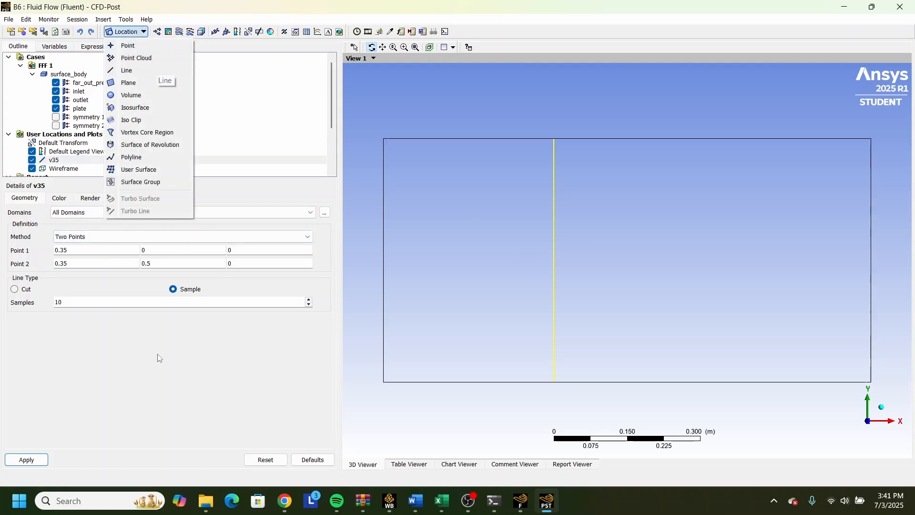
pyautogui.click(128, 304)
pyautogui.write('0')
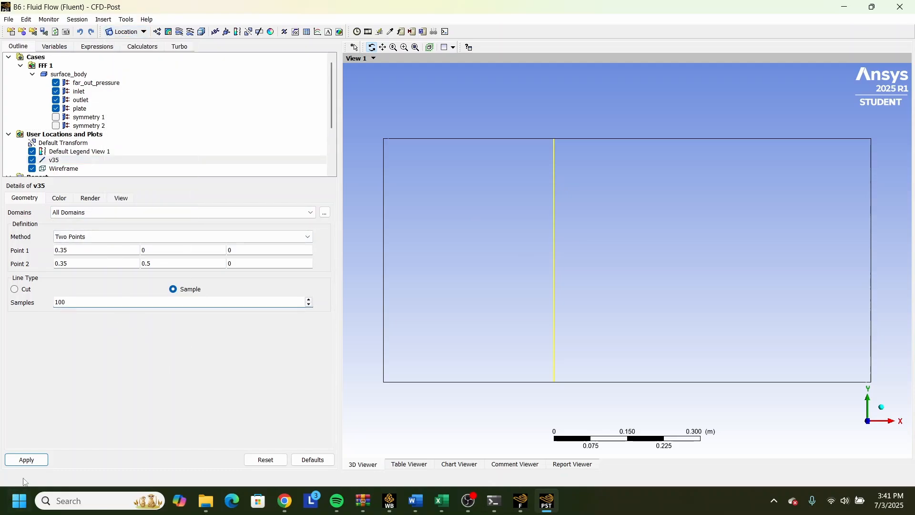
pyautogui.click(20, 460)
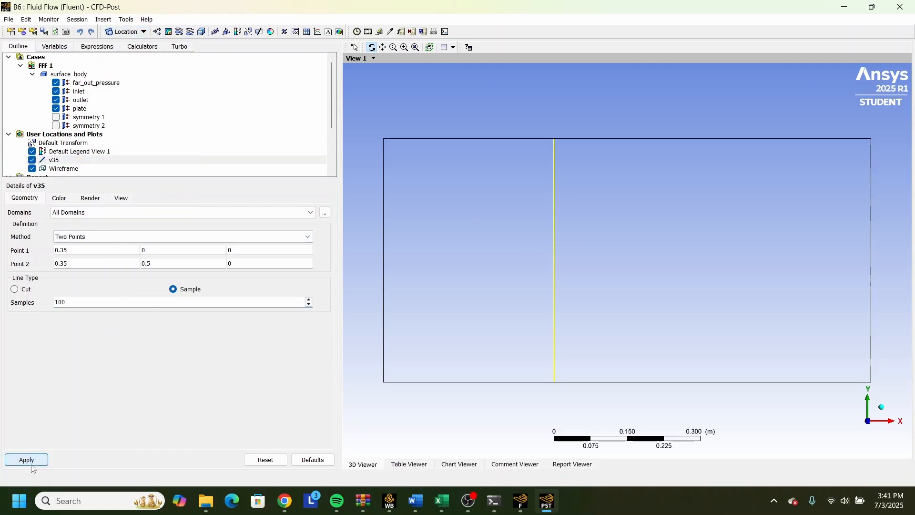
# Insert another line location named v75.
pyautogui.click(124, 33)
pyautogui.click(140, 76)
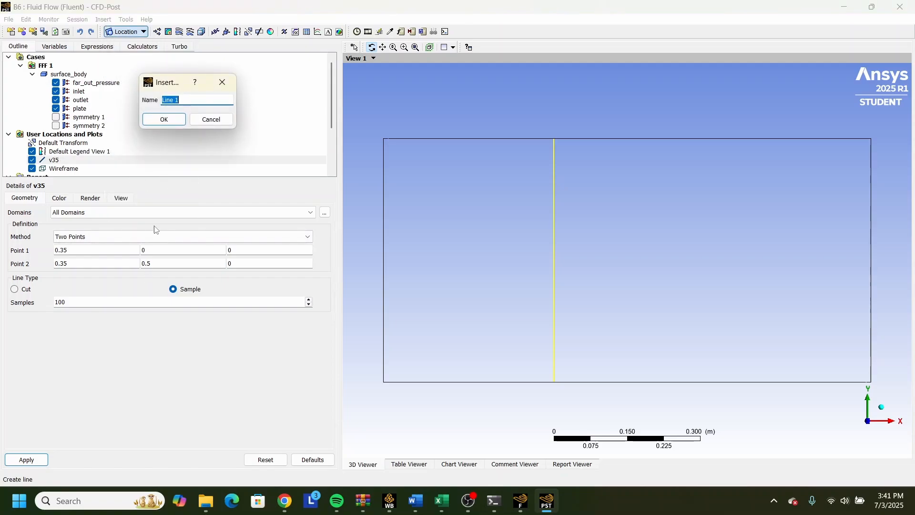
pyautogui.write('v75')
pyautogui.press('Return')
# Define line v75 from point (0.75, 0, 0) to point (0.73, 0.5, 0) and apply it.
pyautogui.click(103, 248)
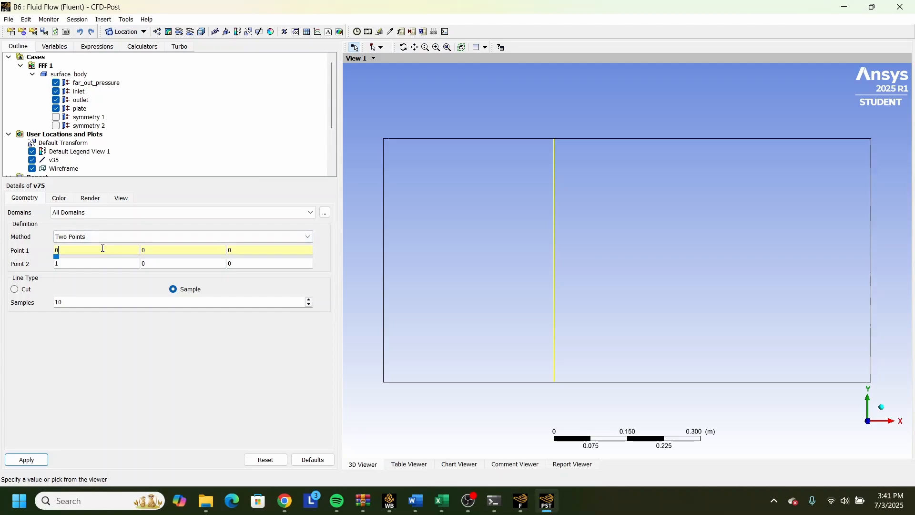
pyautogui.write('.75')
pyautogui.click(86, 264)
pyautogui.press('BackSpace')
pyautogui.write('0.')
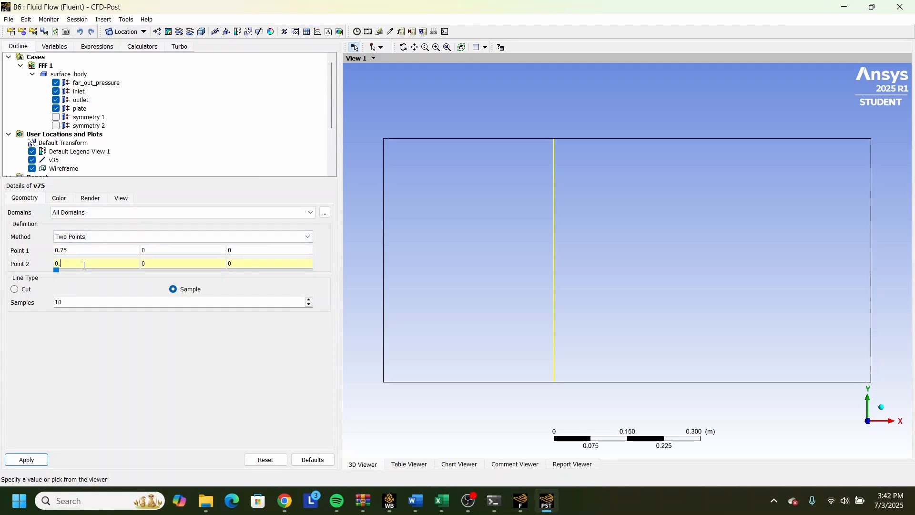
pyautogui.write('73')
pyautogui.click(174, 266)
pyautogui.write('.5')
pyautogui.click(37, 460)
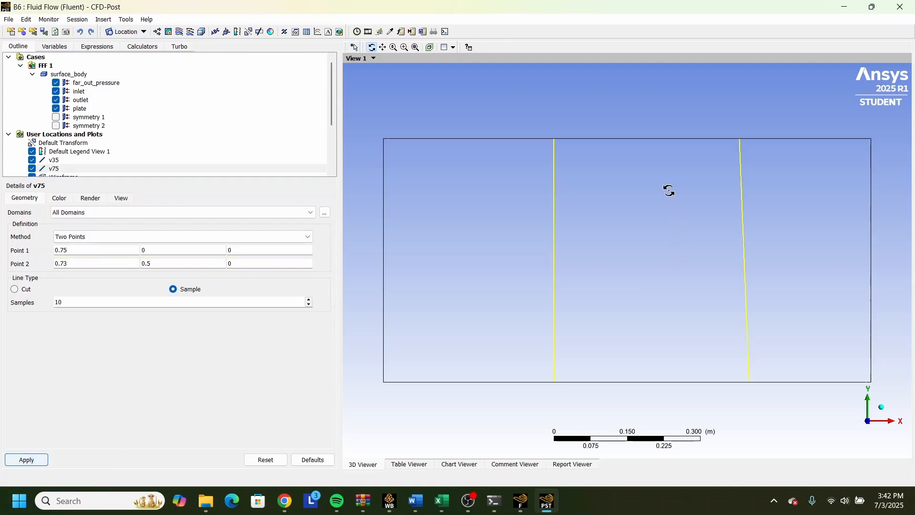
# Correct the X coordinate of v75's second point to 0.75 and set its samples to 100, applying the changes.
pyautogui.click(82, 264)
pyautogui.press('BackSpace')
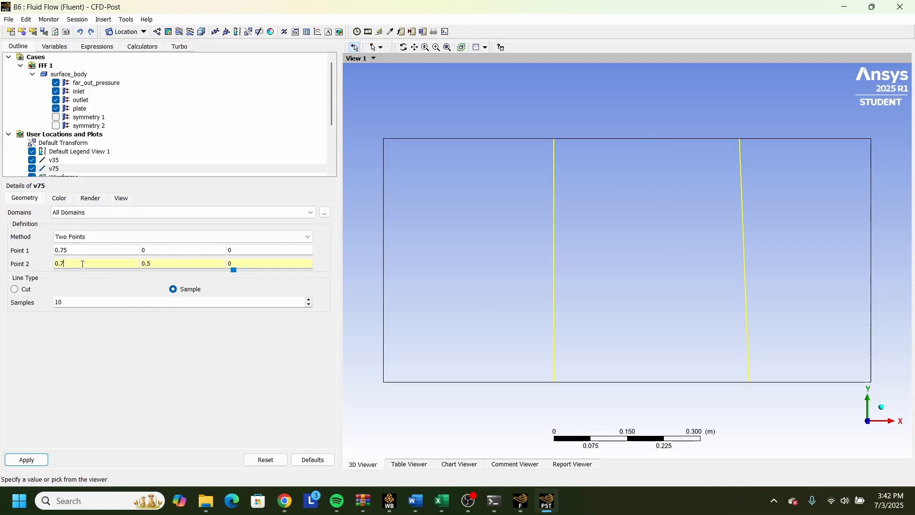
pyautogui.write('5')
pyautogui.click(85, 301)
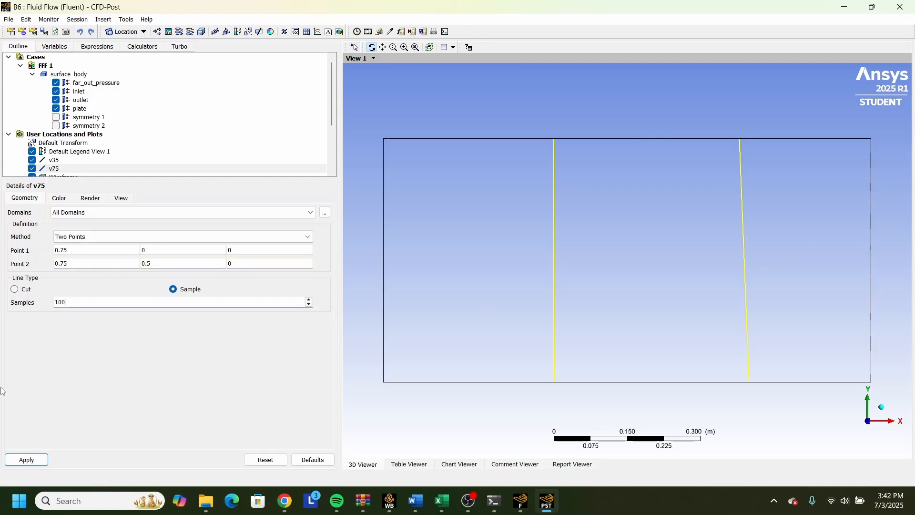
pyautogui.click(27, 459)
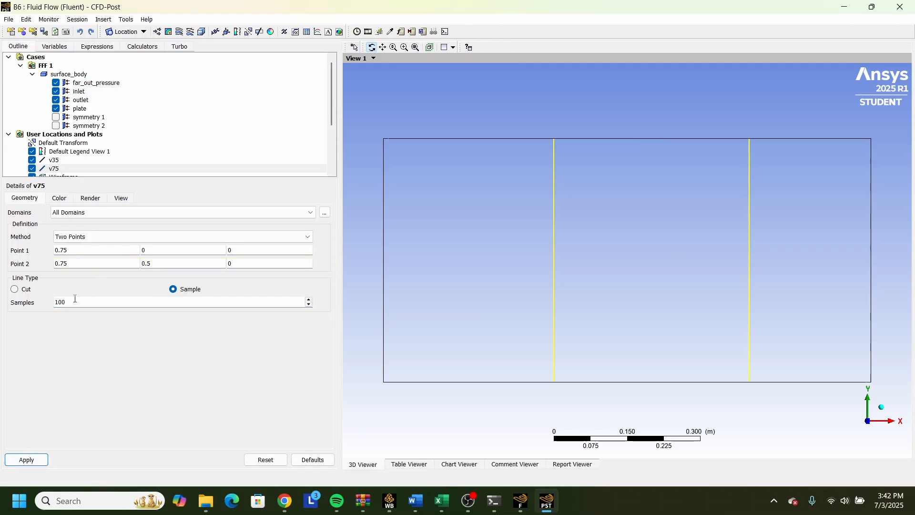
# Insert a contour plot on symmetry 1 for Velocity u, with the Global range and 110 contours.
pyautogui.click(170, 33)
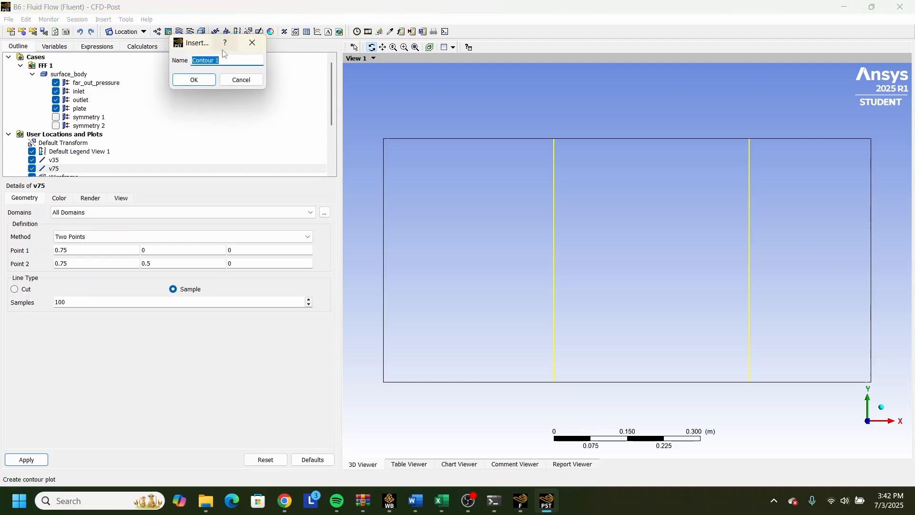
pyautogui.click(192, 84)
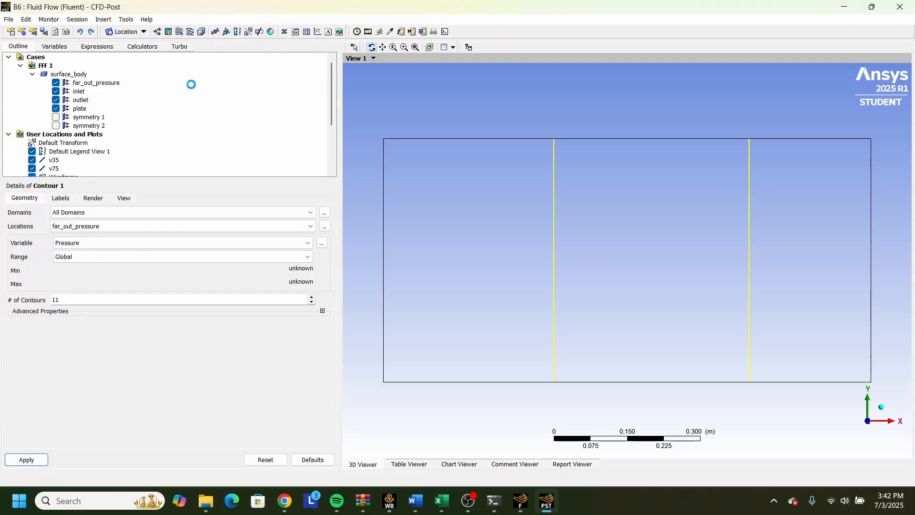
pyautogui.click(124, 228)
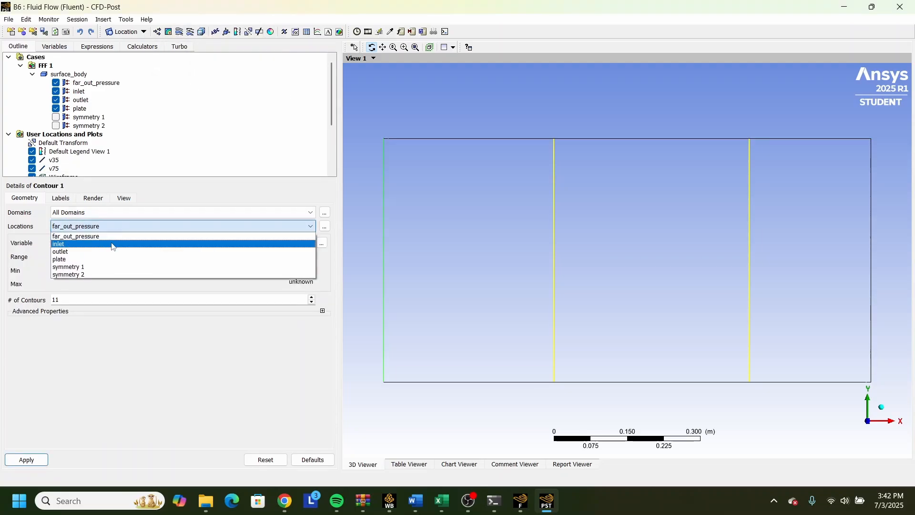
pyautogui.click(93, 268)
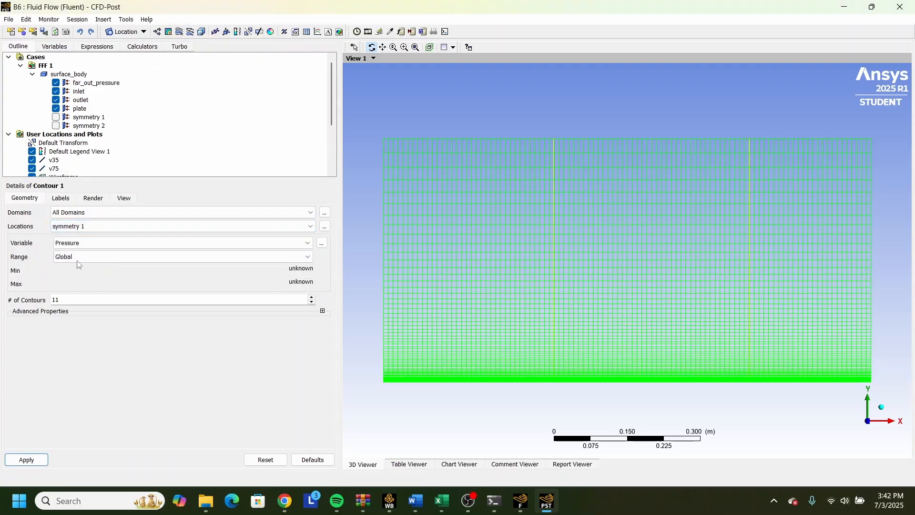
pyautogui.click(86, 244)
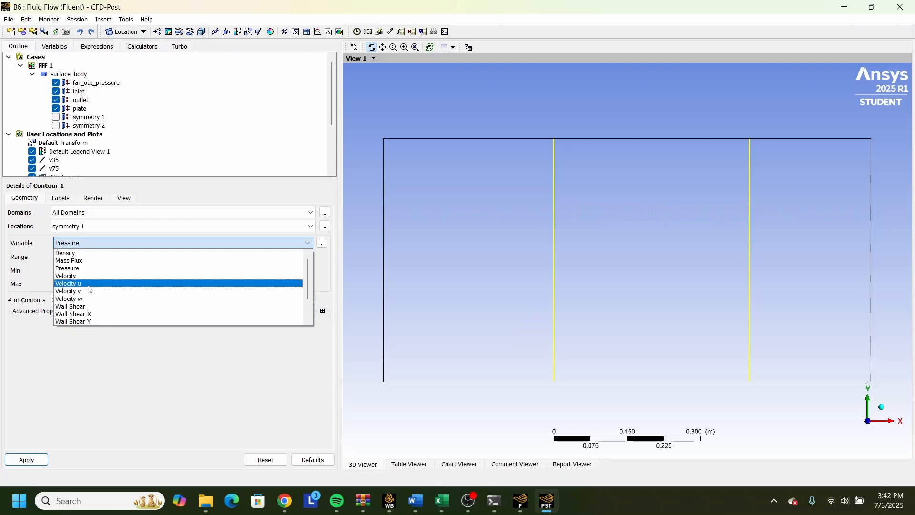
pyautogui.click(86, 283)
pyautogui.click(96, 256)
pyautogui.click(96, 267)
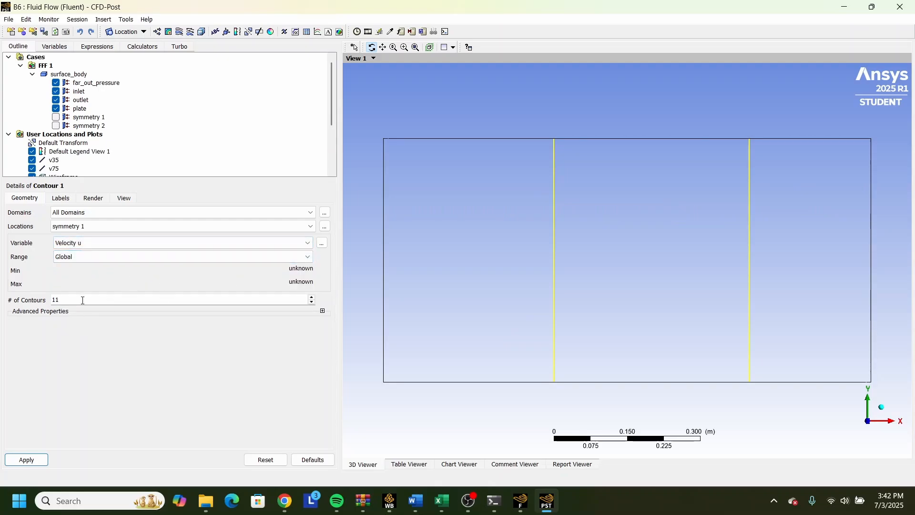
pyautogui.click(26, 460)
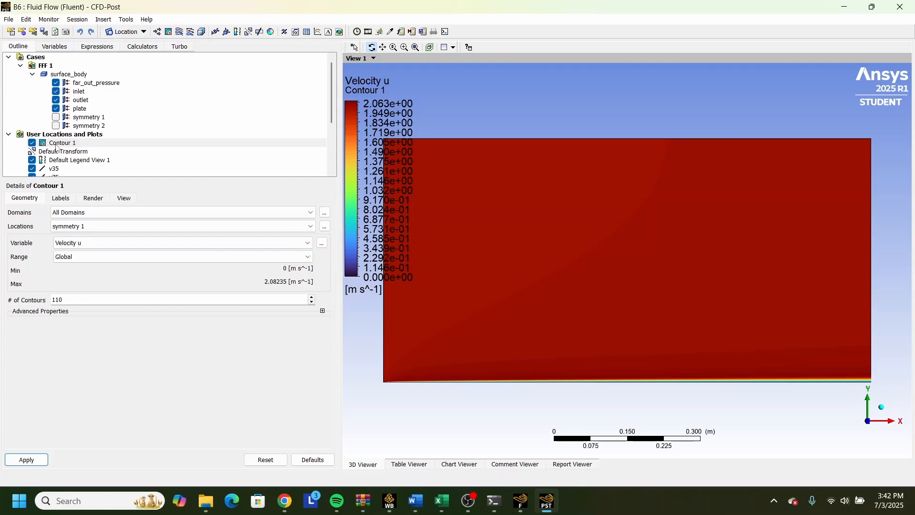
# Insert a vector plot of Velocity on symmetry 1 with vertex sampling and a reduction factor of 1.0.
pyautogui.scroll(-2, 56, 148)
pyautogui.scroll(1, 62, 143)
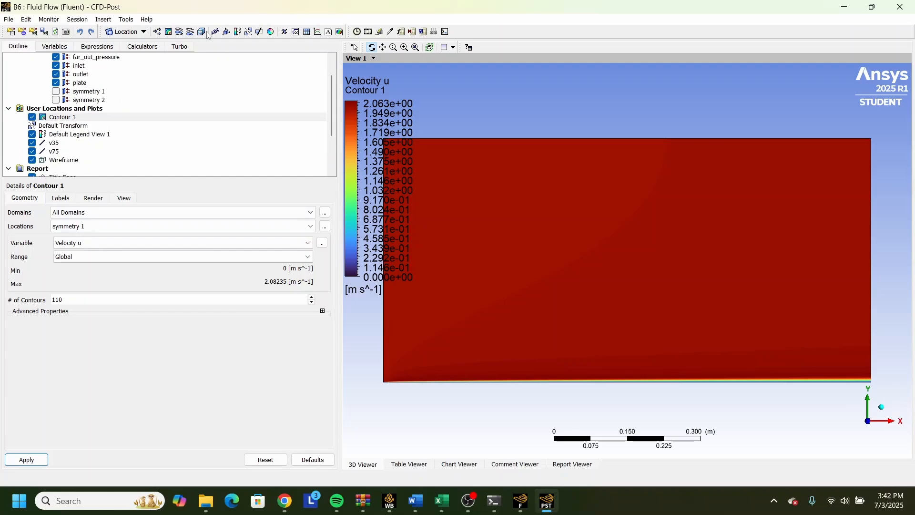
pyautogui.click(158, 33)
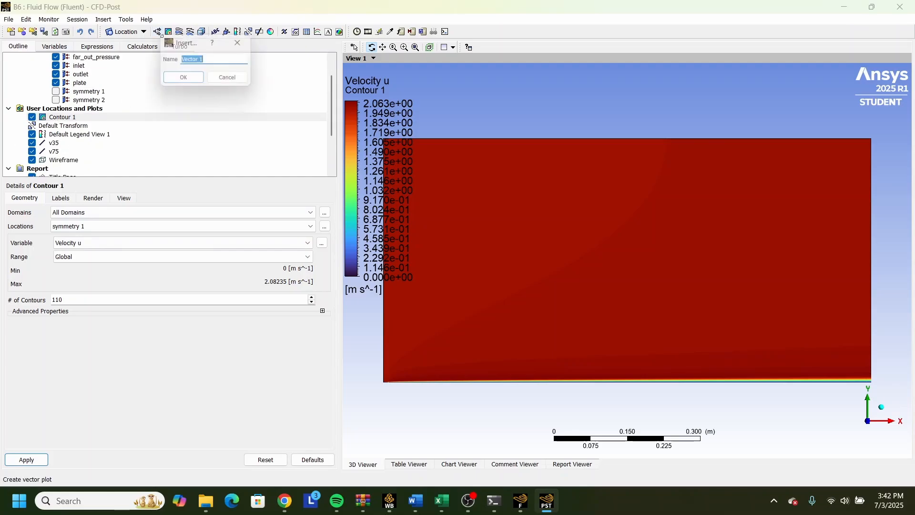
pyautogui.click(198, 85)
pyautogui.click(94, 238)
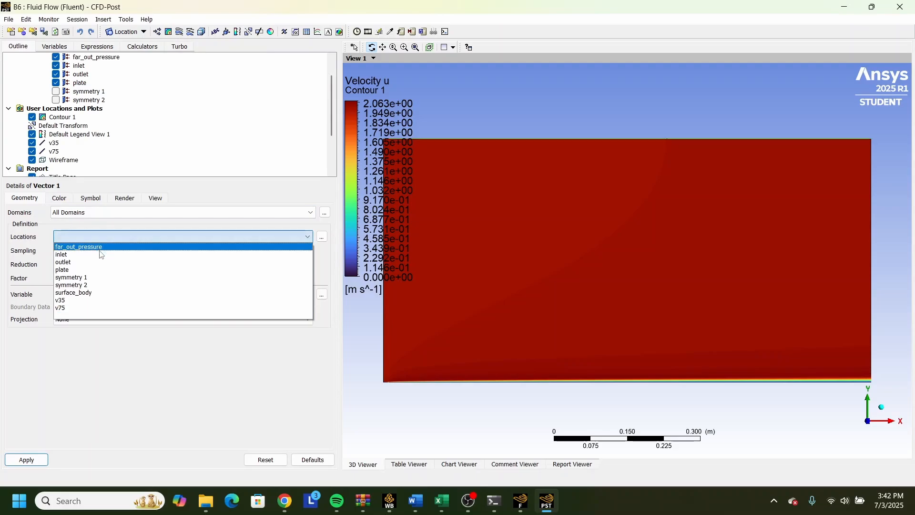
pyautogui.click(80, 278)
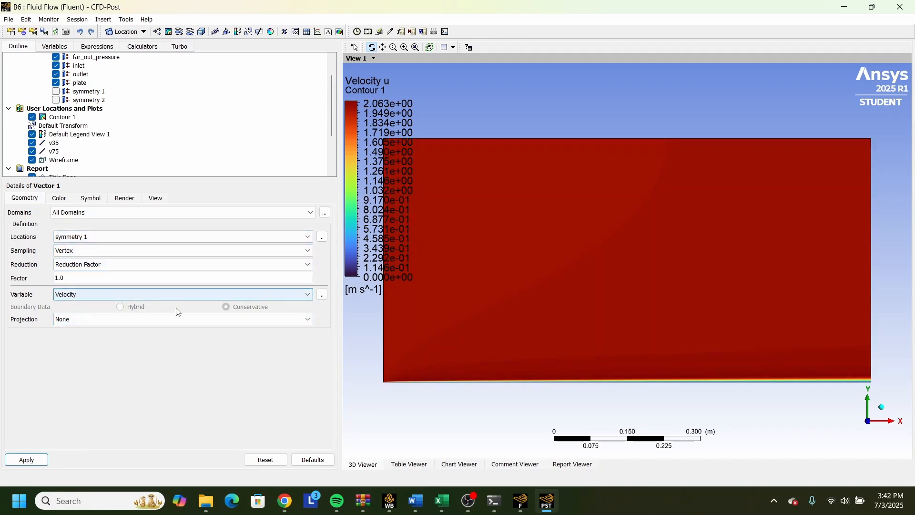
pyautogui.click(26, 459)
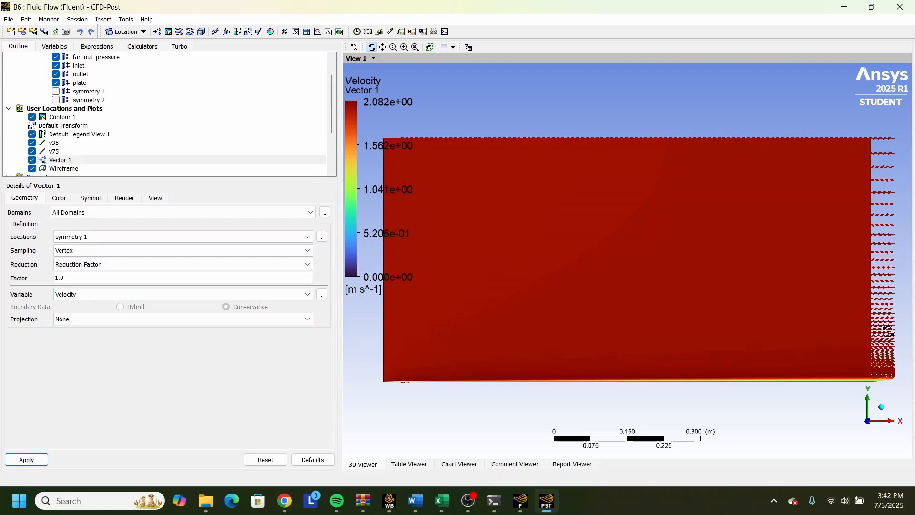
pyautogui.scroll(-1, 888, 331)
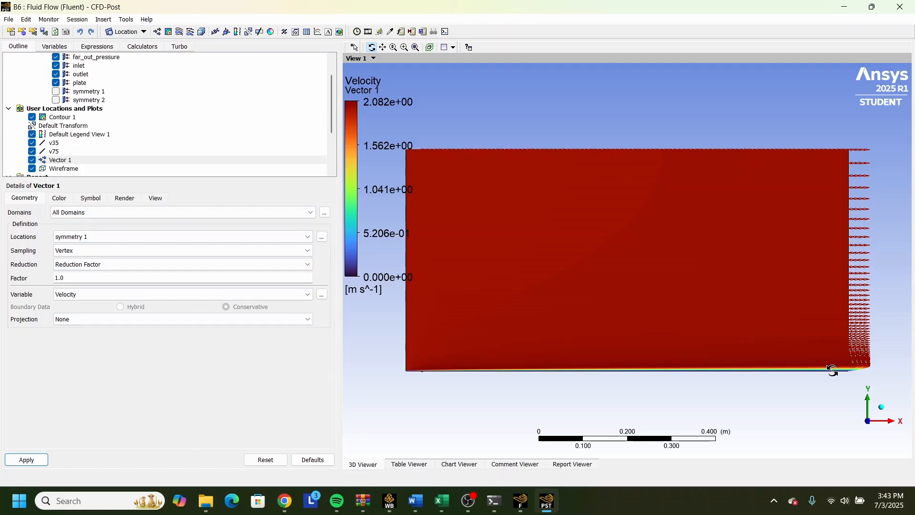
pyautogui.scroll(1, 844, 372)
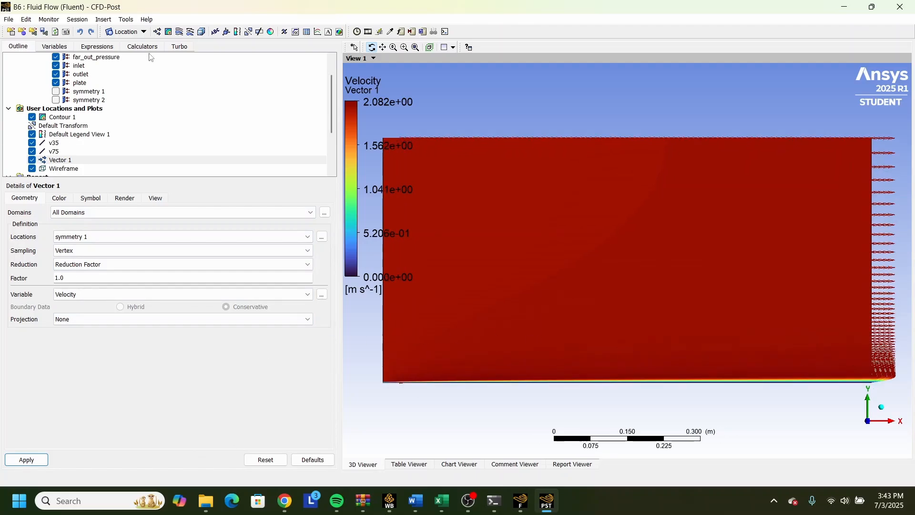
# Insert a new line location named pressure.
pyautogui.click(127, 32)
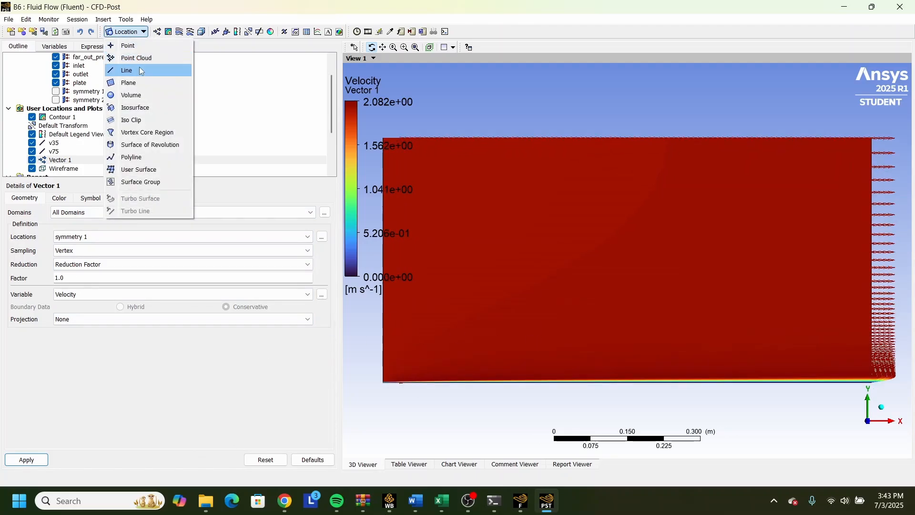
pyautogui.click(141, 71)
pyautogui.write('pr')
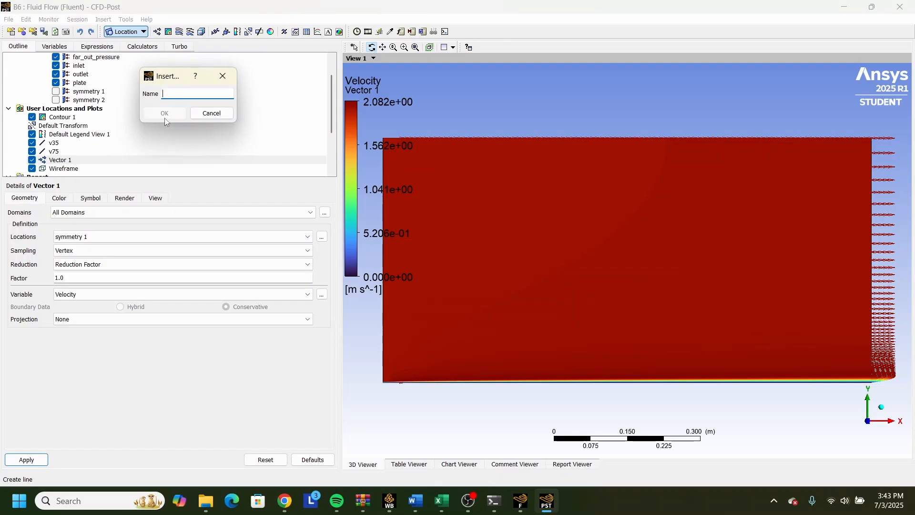
pyautogui.write('essure')
pyautogui.click(165, 117)
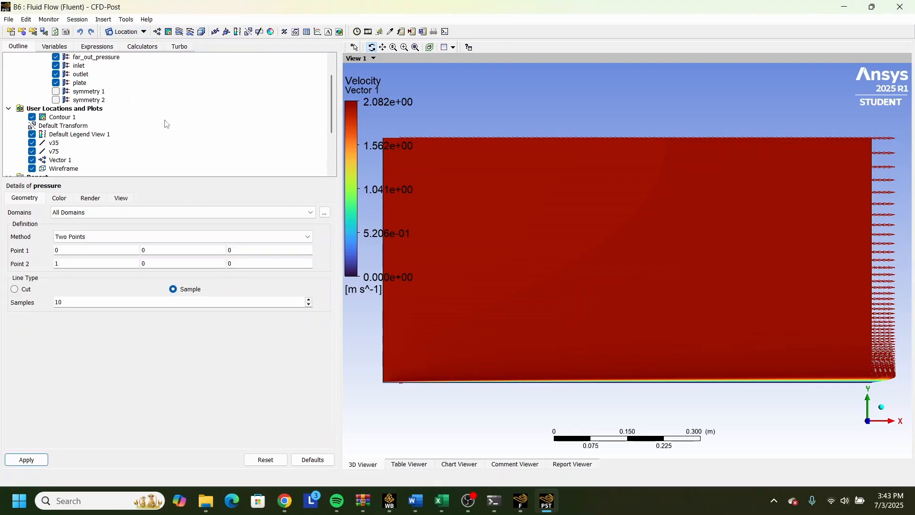
pyautogui.click(89, 251)
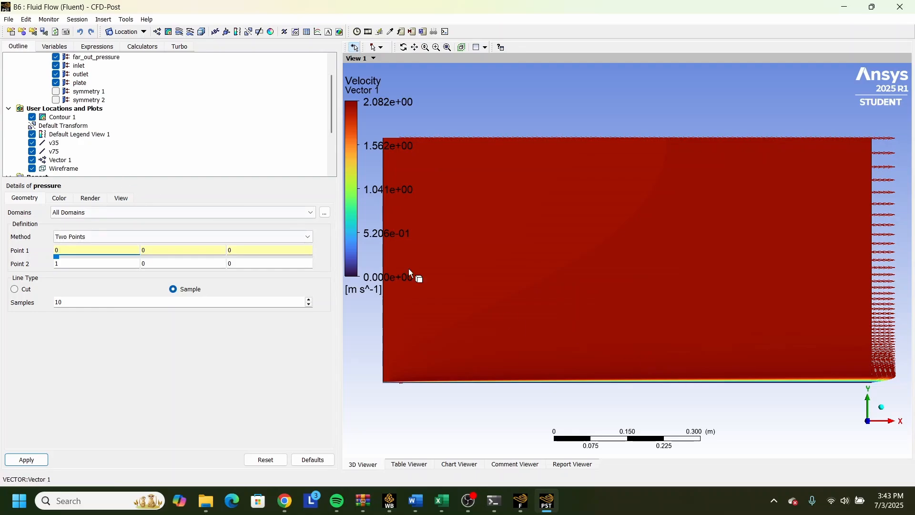
# Hide Contour 1 and Vector 1 in the 3D view.
pyautogui.click(32, 116)
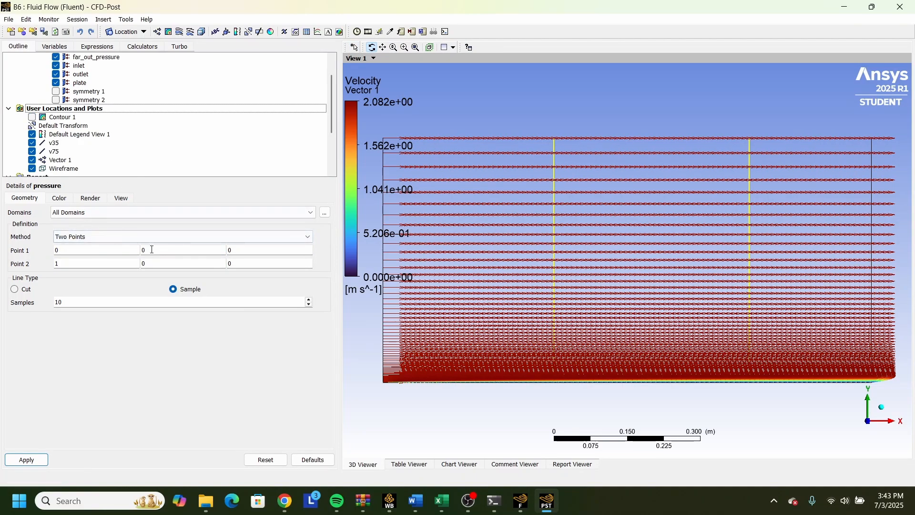
pyautogui.click(42, 151)
pyautogui.click(38, 161)
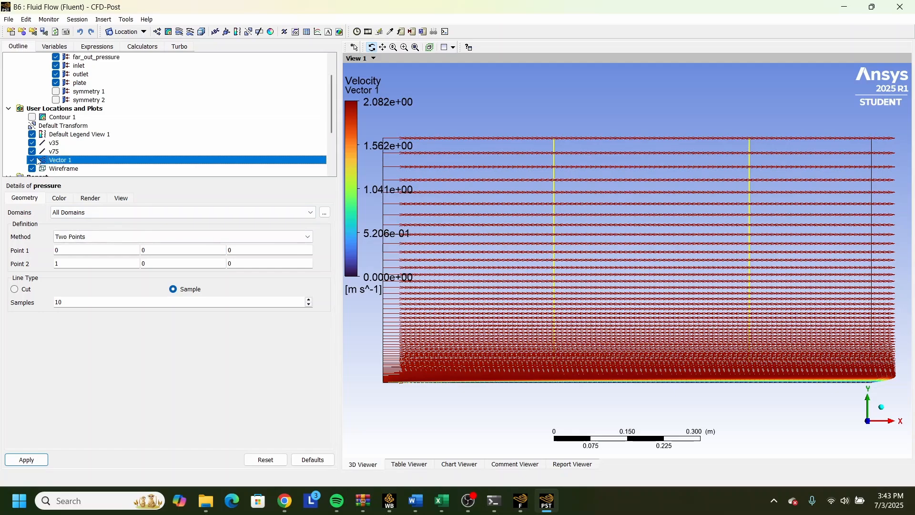
pyautogui.click(32, 160)
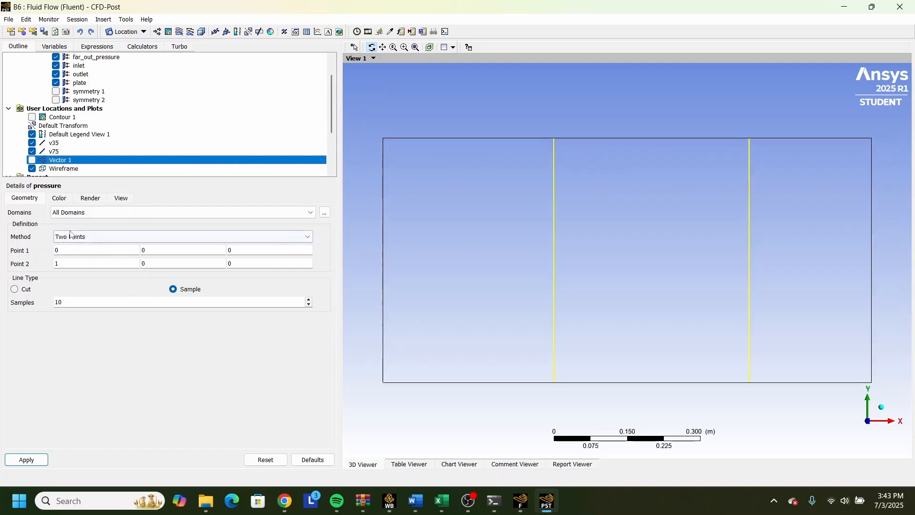
# Set the X coordinate of both points of the pressure line to 0.1.
pyautogui.click(76, 248)
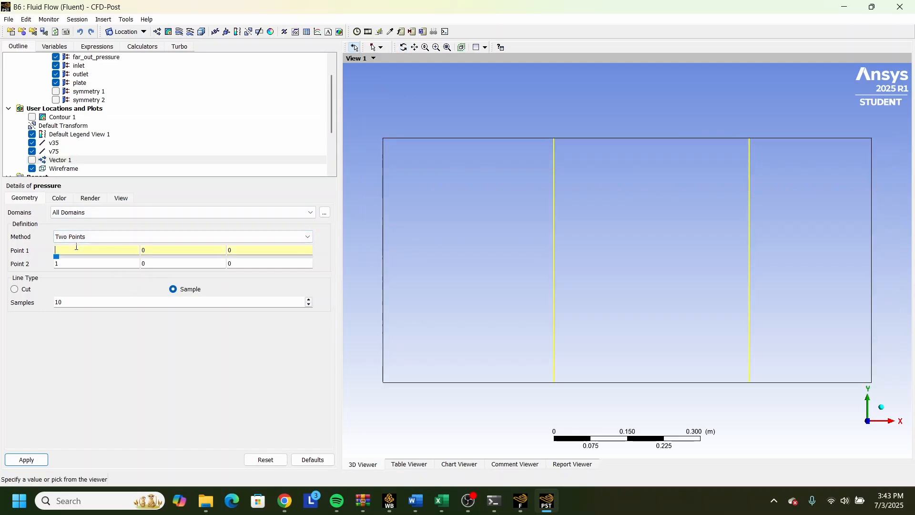
pyautogui.write('0')
pyautogui.click(163, 261)
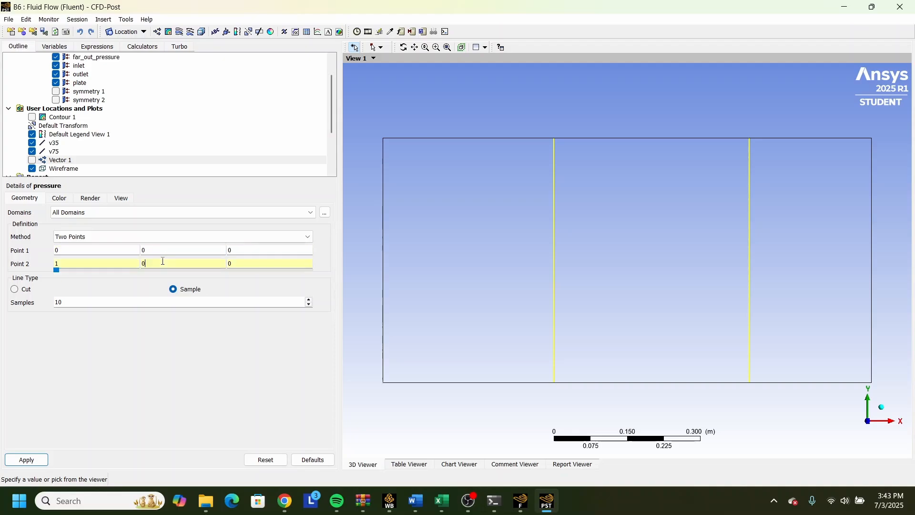
pyautogui.click(96, 262)
pyautogui.write('.1')
pyautogui.click(87, 251)
pyautogui.write('0.1')
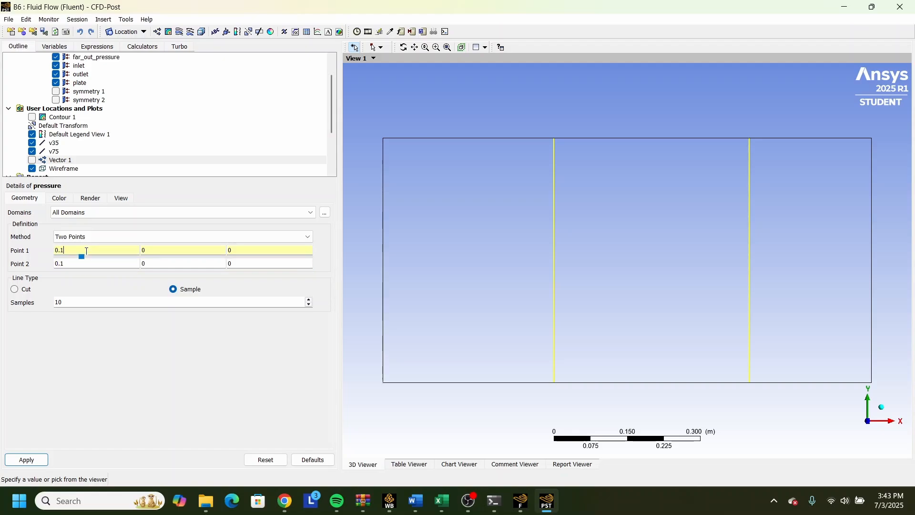
# Set the X coordinate of both points of the pressure line to 1 and apply the change.
pyautogui.press('BackSpace')
pyautogui.click(84, 263)
pyautogui.press('BackSpace')
pyautogui.press('BackSpace')
pyautogui.press('BackSpace')
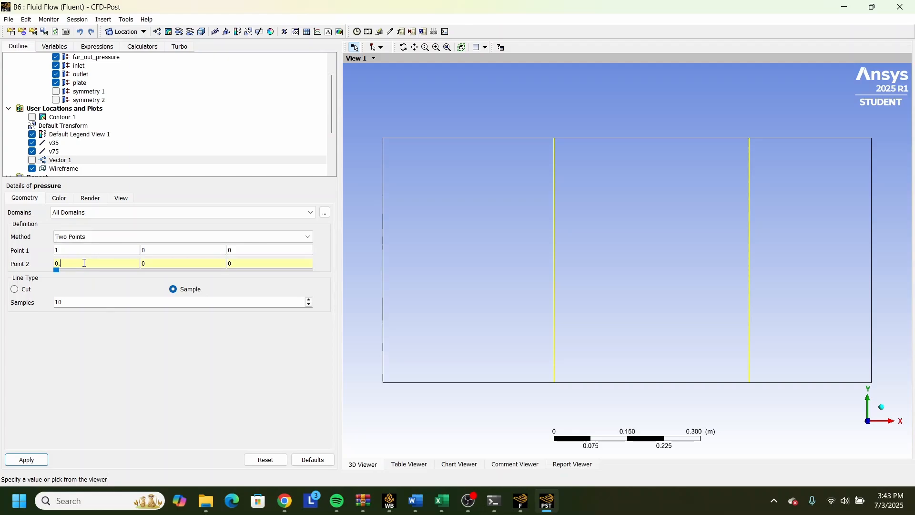
pyautogui.write('1')
pyautogui.click(35, 460)
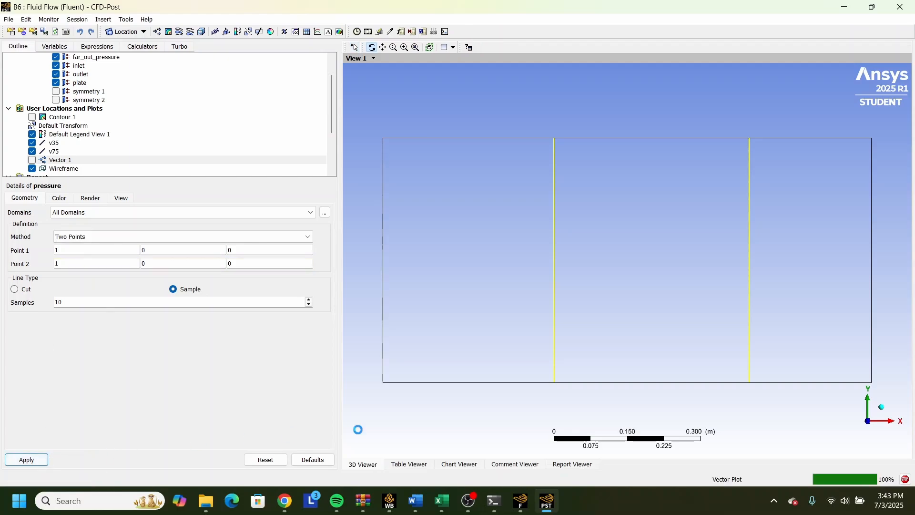
# Set the Y coordinate of the pressure line's second point to 0.5 and apply it.
pyautogui.scroll(4, 483, 394)
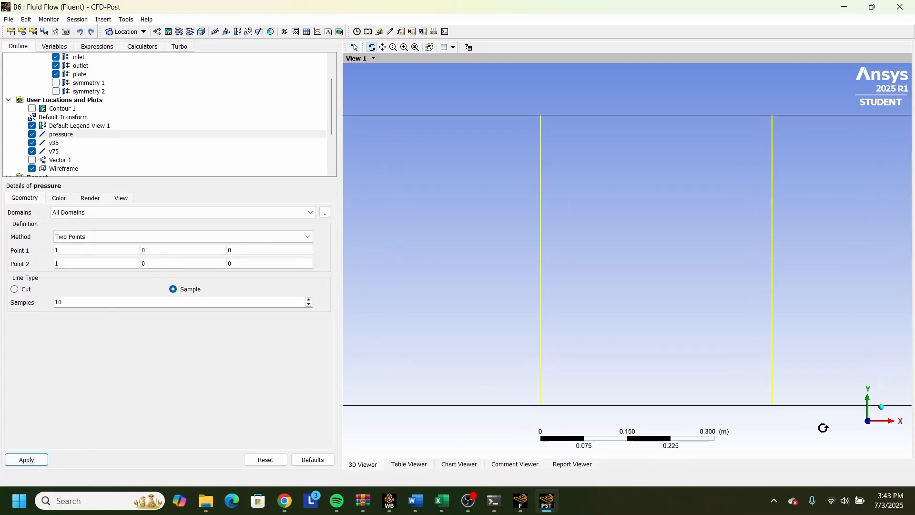
pyautogui.scroll(-2, 820, 444)
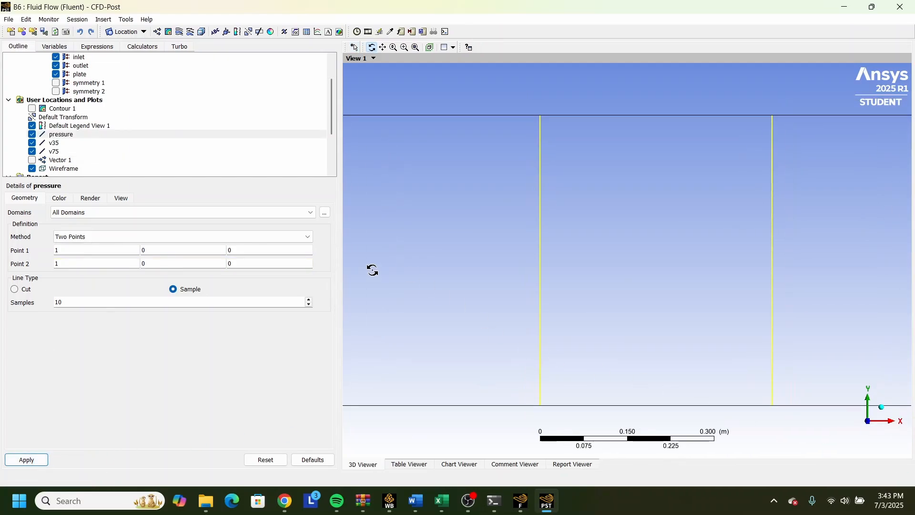
pyautogui.scroll(-1, 627, 298)
pyautogui.click(164, 265)
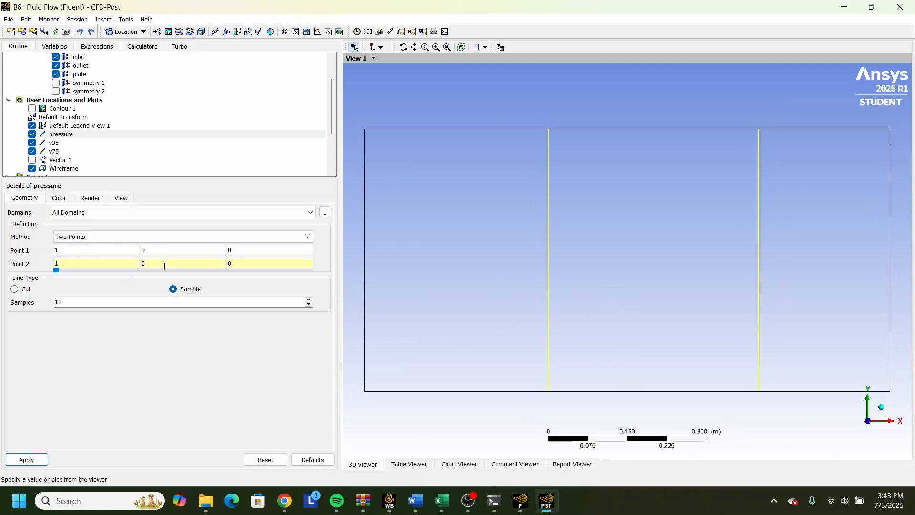
pyautogui.write('0.5')
pyautogui.click(28, 461)
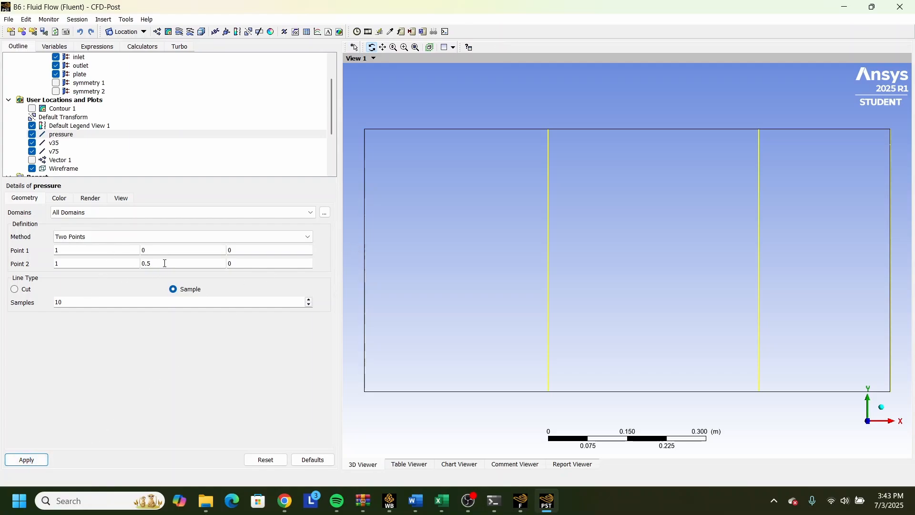
# Redefine the pressure line from point (0, 0, 0) to point (1, 0, 0) with 100 samples and apply it.
pyautogui.click(89, 251)
pyautogui.click(180, 264)
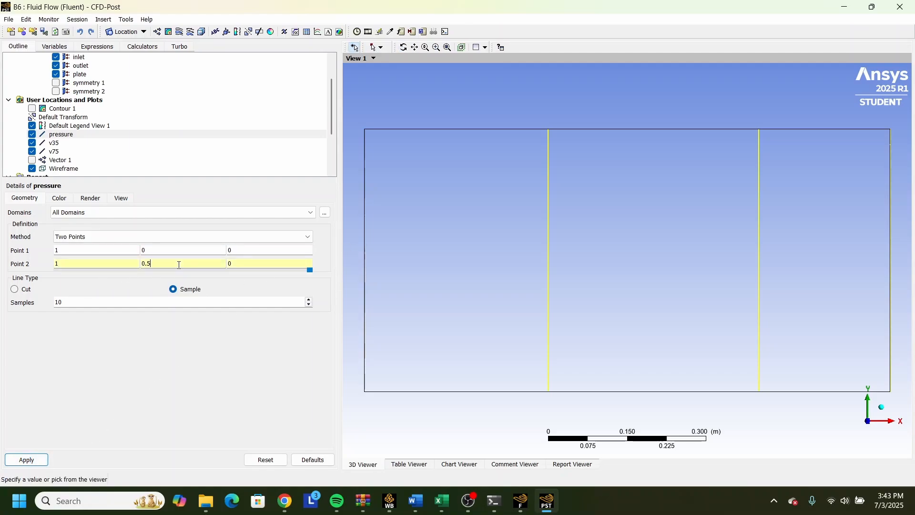
pyautogui.press('BackSpace')
pyautogui.press('BackSpace')
pyautogui.write('0')
pyautogui.click(69, 251)
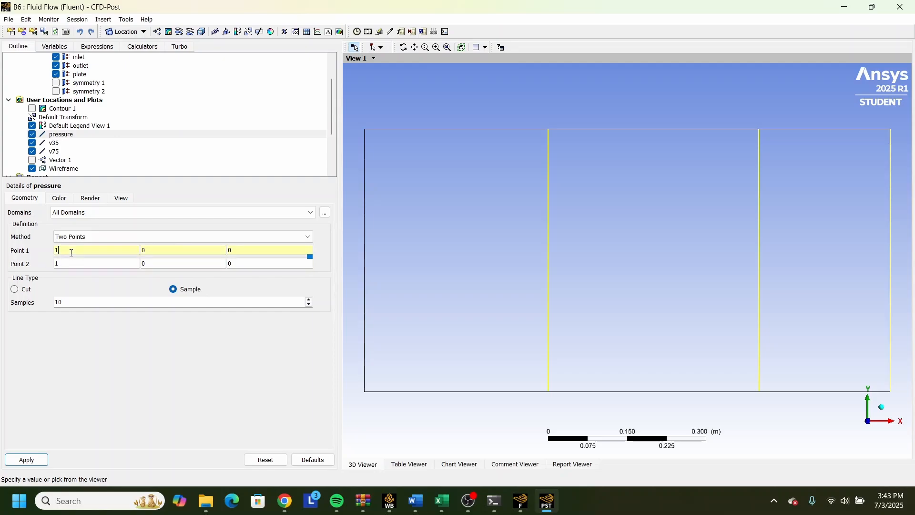
pyautogui.press('BackSpace')
pyautogui.write('0')
pyautogui.click(27, 460)
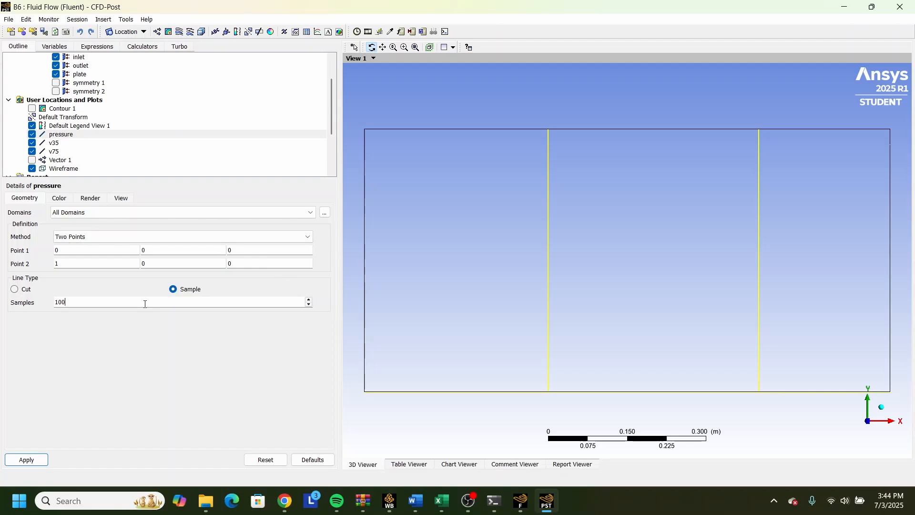
pyautogui.click(27, 460)
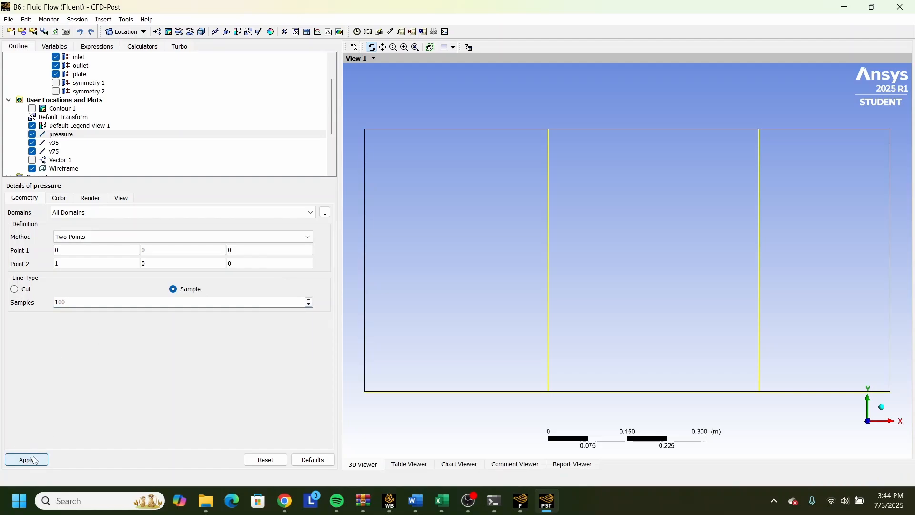
# Insert a contour plot named pres on symmetry 1 for Pressure, with the Global range and 110 contours.
pyautogui.click(169, 33)
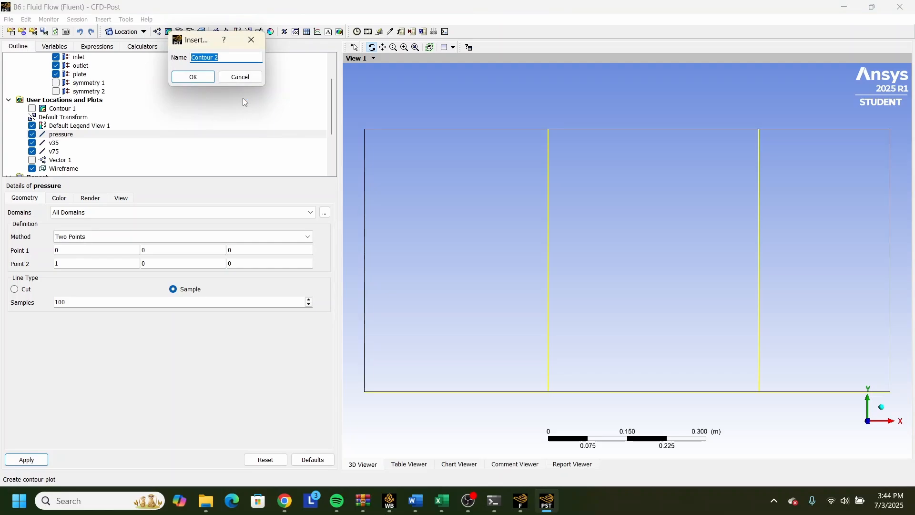
pyautogui.write('pres')
pyautogui.press('Return')
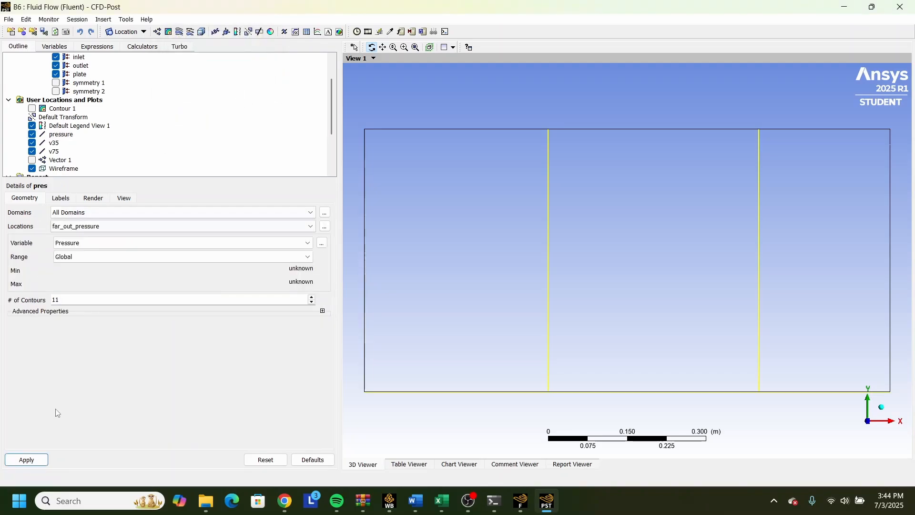
pyautogui.click(122, 227)
pyautogui.click(108, 266)
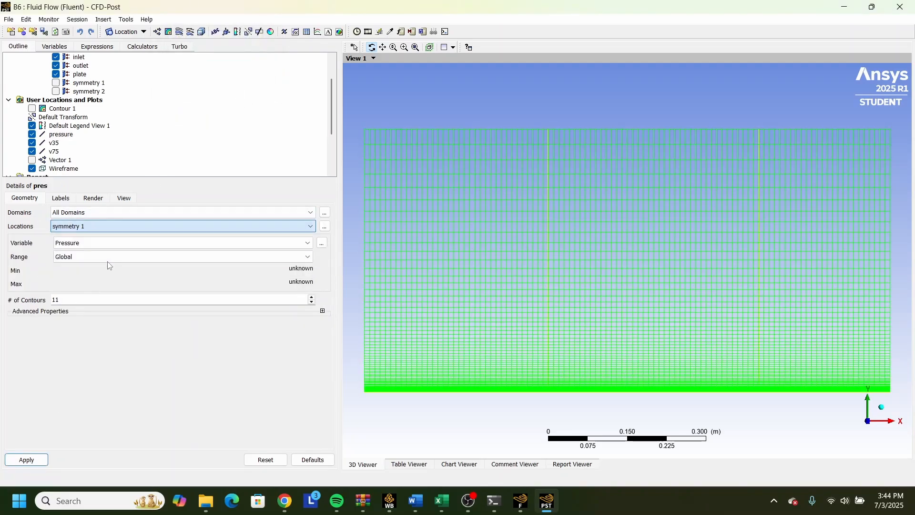
pyautogui.click(104, 228)
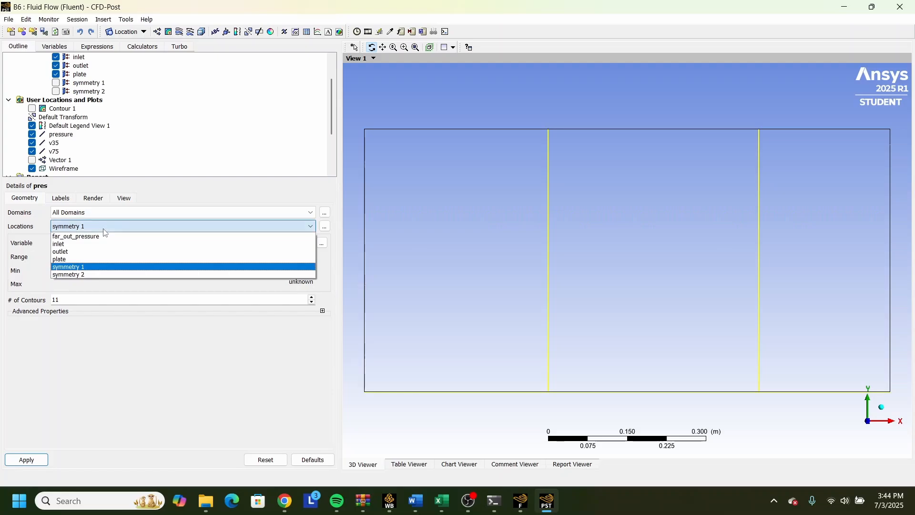
pyautogui.click(104, 230)
pyautogui.click(100, 243)
pyautogui.click(100, 243)
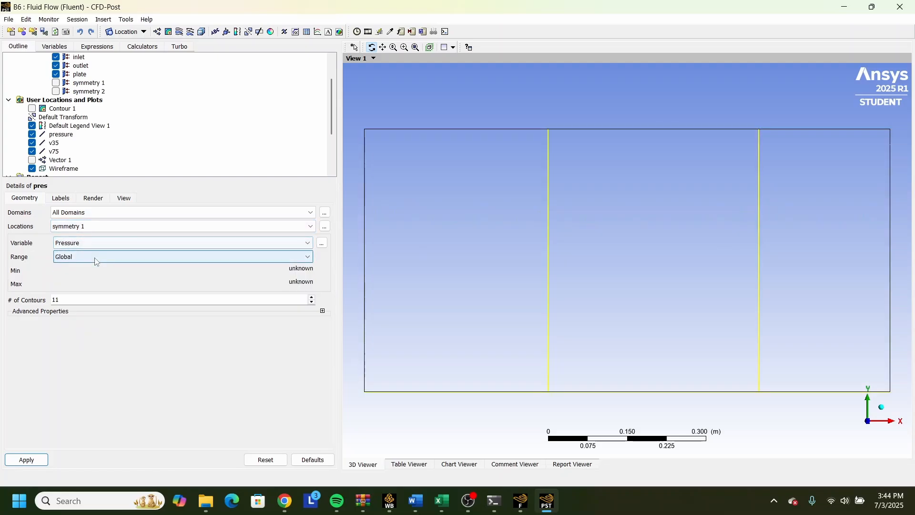
pyautogui.click(115, 301)
pyautogui.write('0')
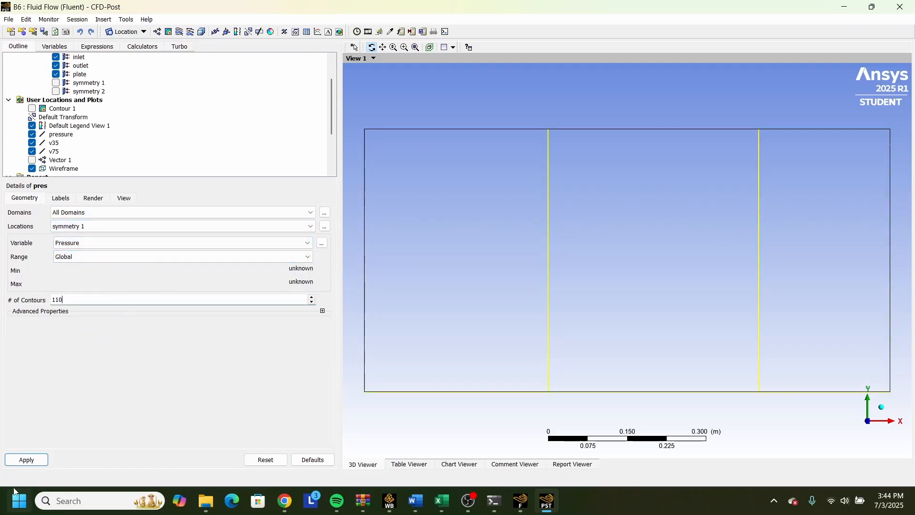
pyautogui.click(27, 460)
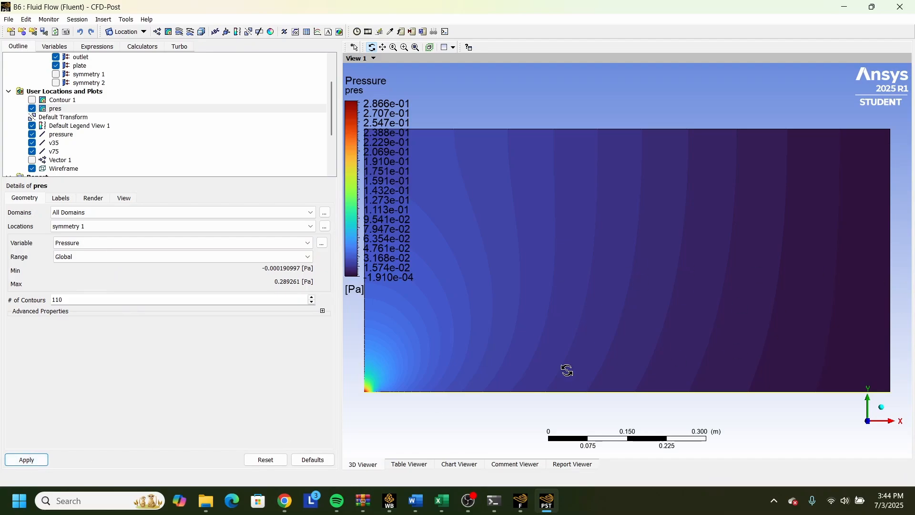
# Insert the XY line chart Chart 1 and title it velocity.
pyautogui.click(460, 464)
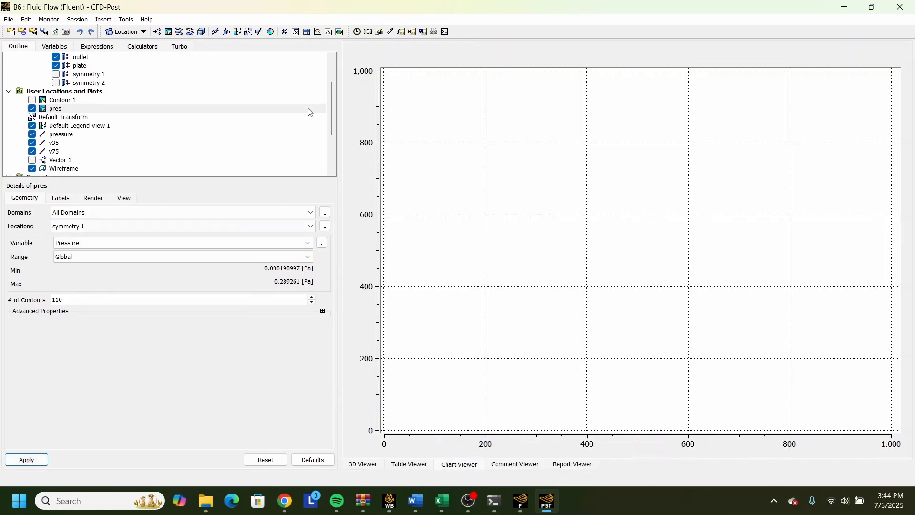
pyautogui.click(328, 32)
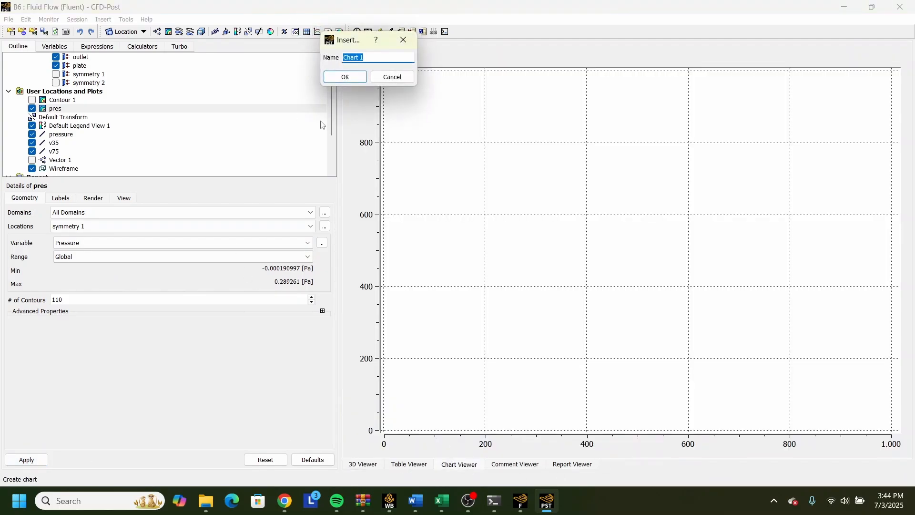
pyautogui.click(347, 78)
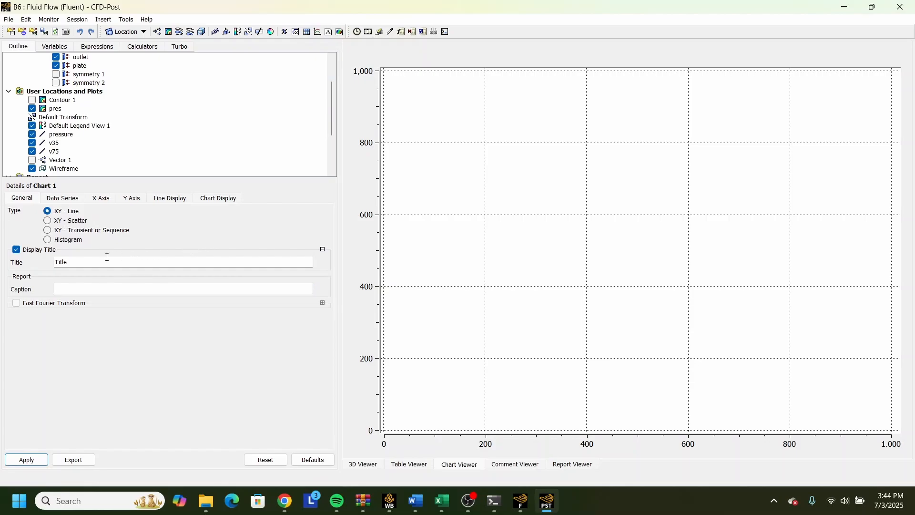
pyautogui.moveTo(107, 260); pyautogui.dragTo(2, 266)
pyautogui.press('BackSpace')
pyautogui.write('velocity')
# Set the chart's first data series to location v35 and name it 35.
pyautogui.click(67, 199)
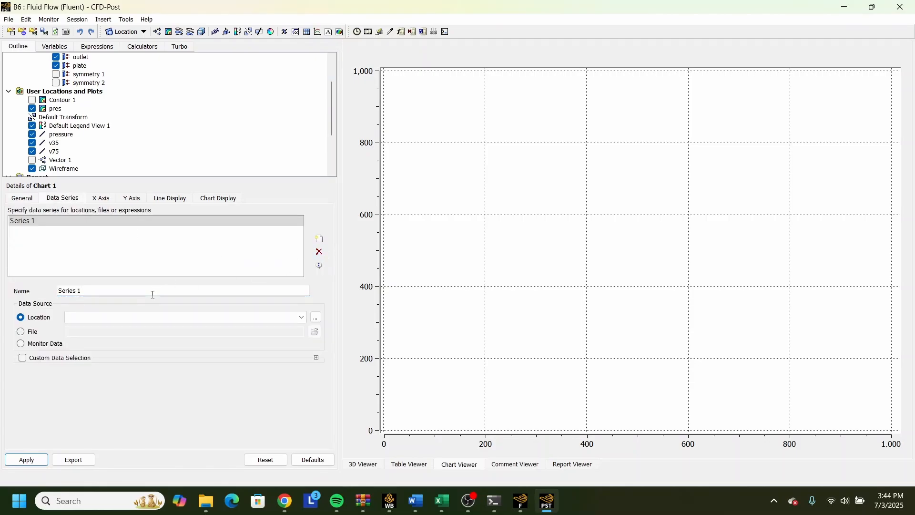
pyautogui.click(298, 320)
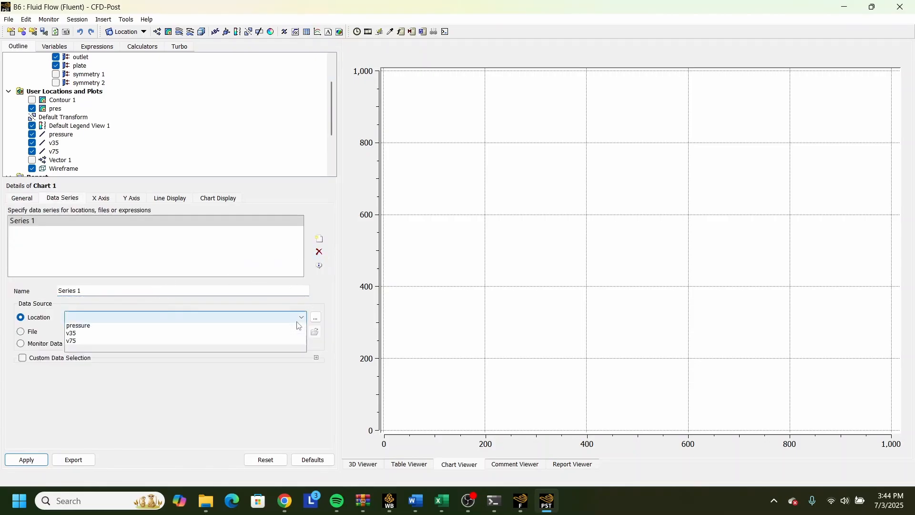
pyautogui.click(190, 336)
pyautogui.moveTo(152, 291); pyautogui.dragTo(3, 282)
pyautogui.press('BackSpace')
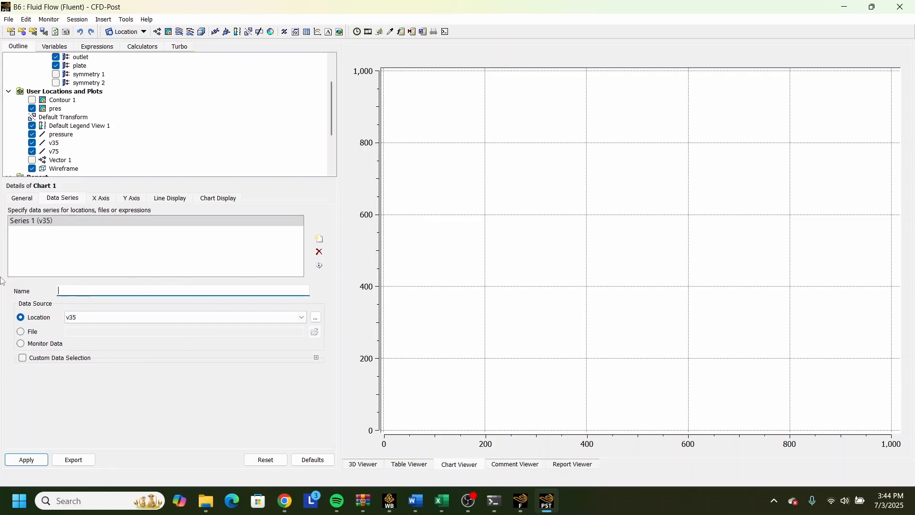
pyautogui.write('35')
# Add a second data series to the chart using location v75 and name it 75.
pyautogui.click(319, 239)
pyautogui.click(127, 318)
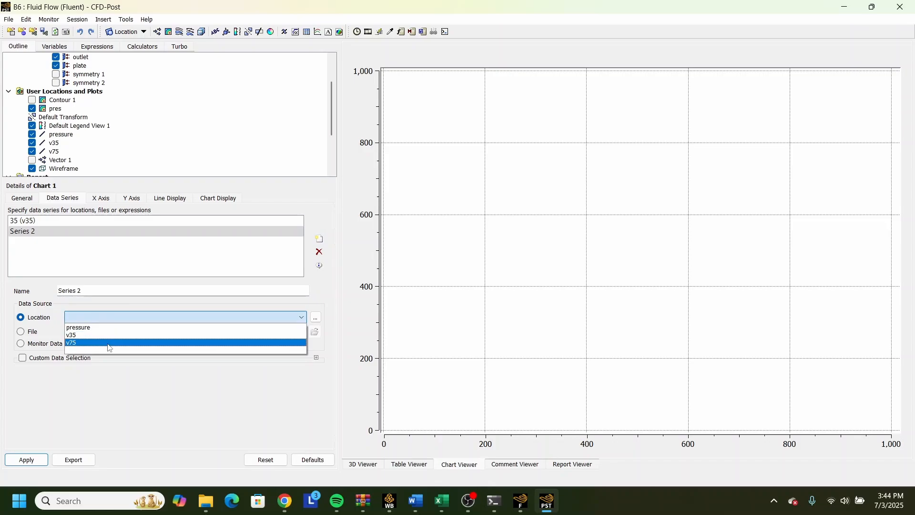
pyautogui.click(108, 344)
pyautogui.moveTo(112, 290); pyautogui.dragTo(7, 296)
pyautogui.write('75')
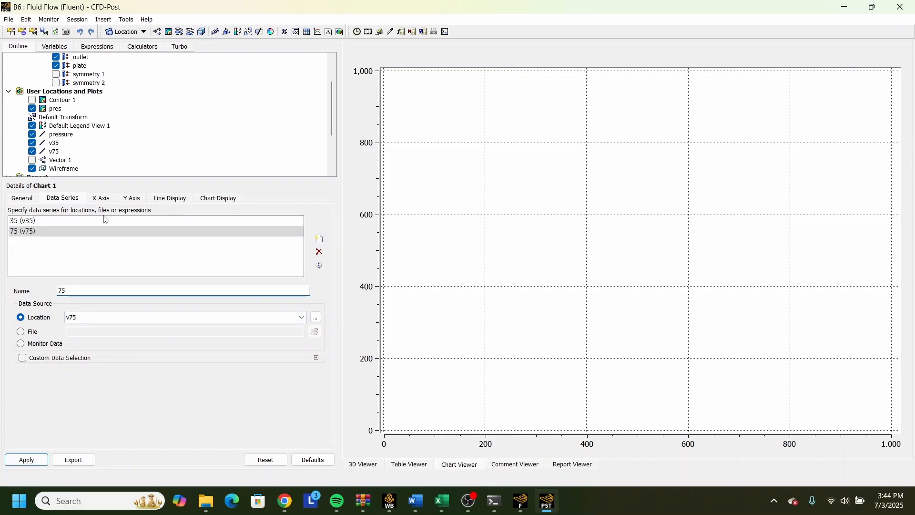
# Plot Velocity u on the X axis against Y on the Y axis in the velocity chart and apply it.
pyautogui.click(107, 201)
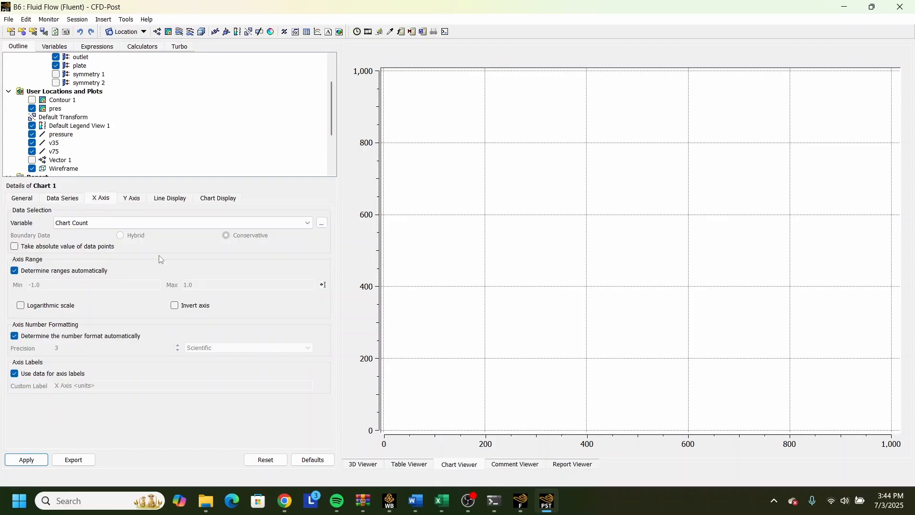
pyautogui.click(174, 224)
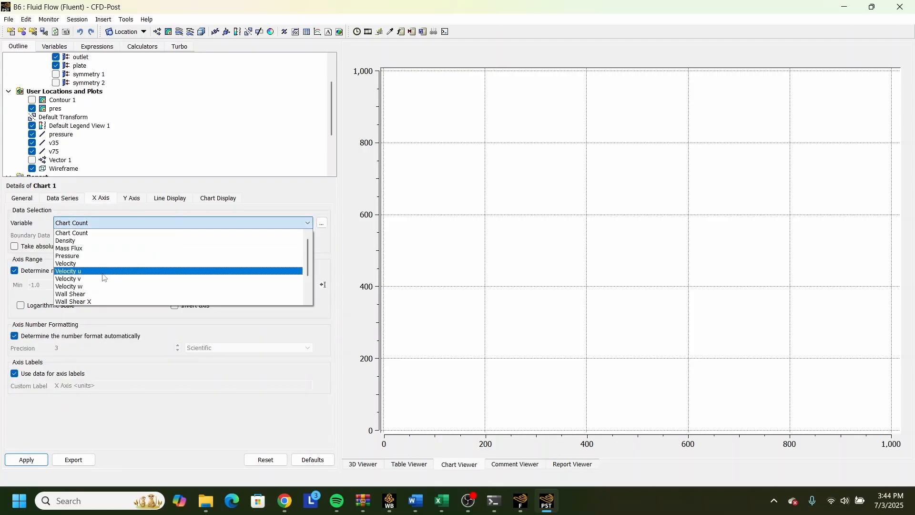
pyautogui.click(111, 275)
pyautogui.click(132, 198)
pyautogui.click(136, 223)
pyautogui.scroll(-3, 95, 267)
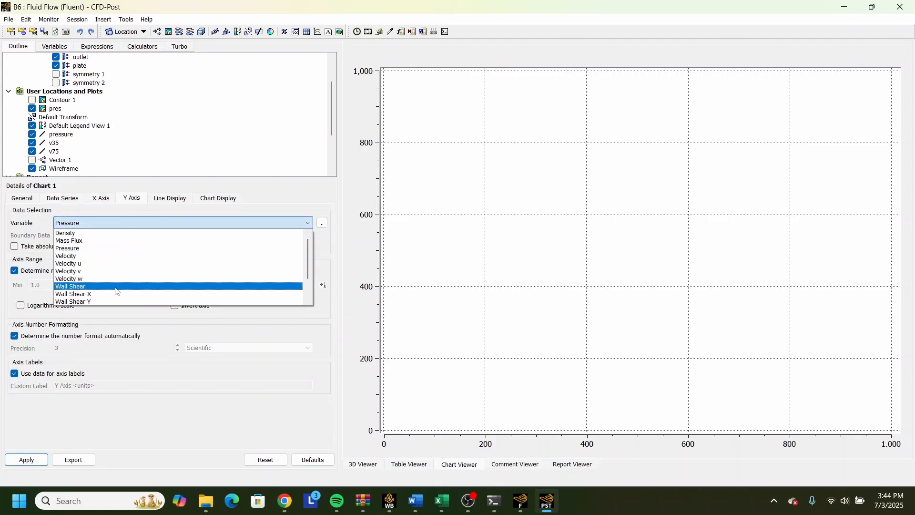
pyautogui.click(86, 293)
pyautogui.click(27, 460)
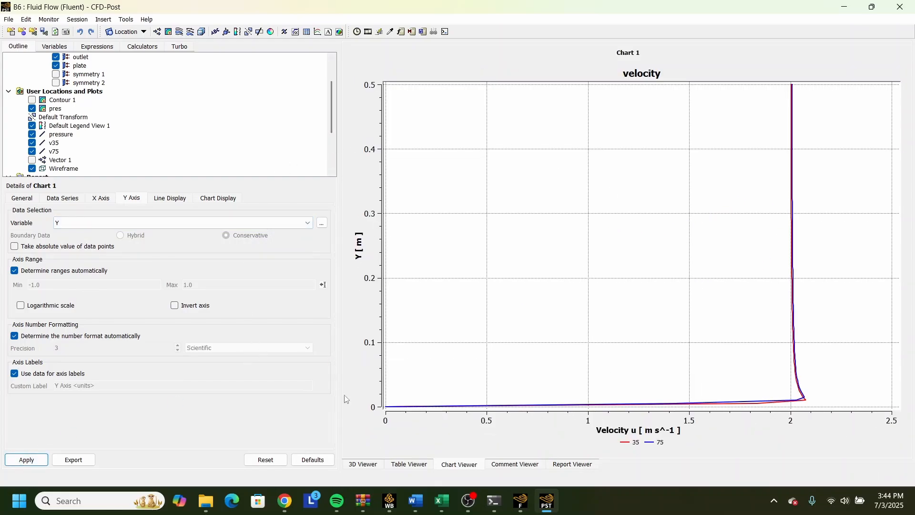
# Insert a second XY line chart named Chart 2 and title it pressure.
pyautogui.scroll(-3, 93, 152)
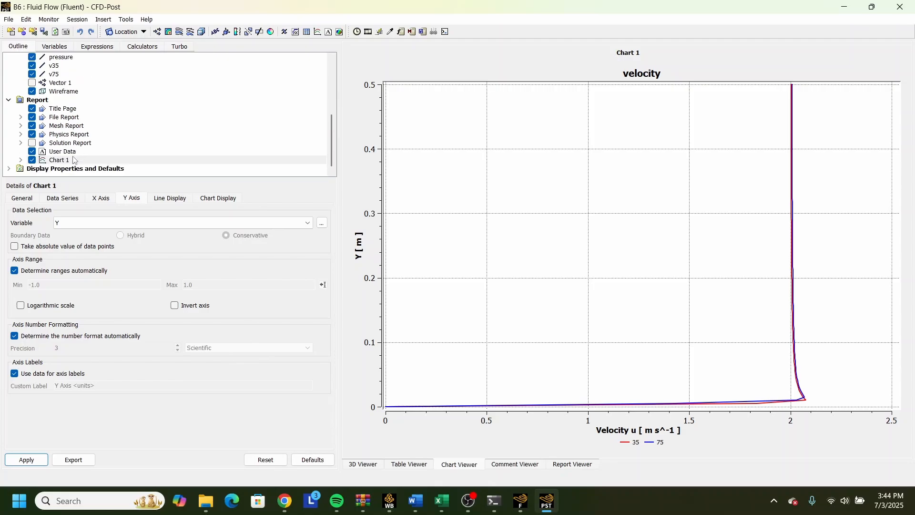
pyautogui.click(319, 31)
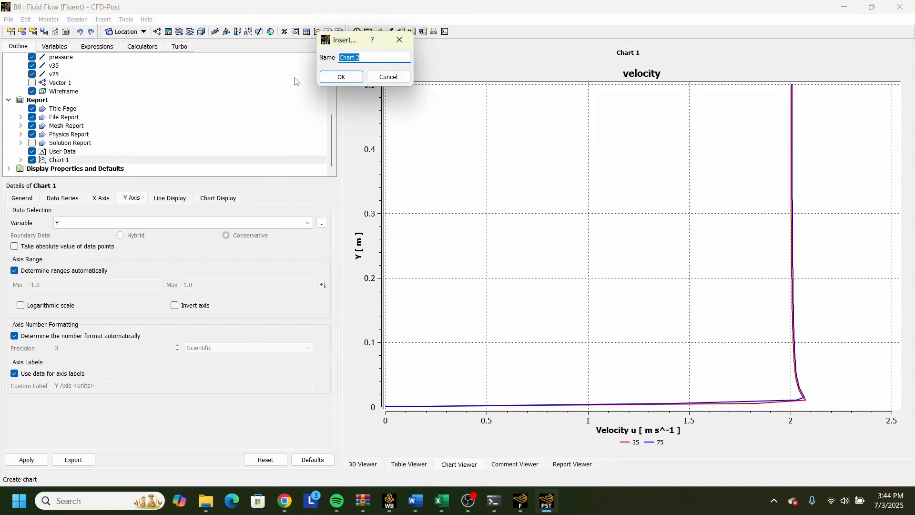
pyautogui.click(342, 77)
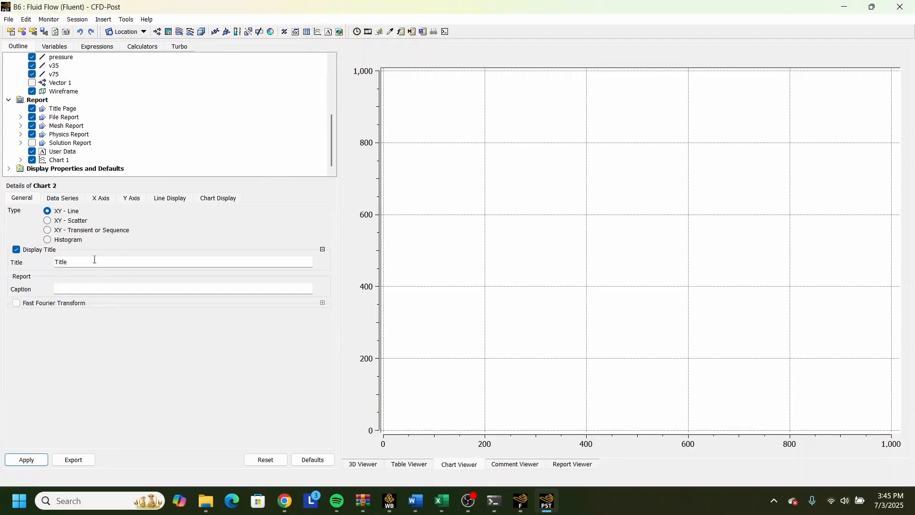
pyautogui.press('BackSpace')
# Set the data series of Chart 2 to the location pressure.
pyautogui.click(62, 198)
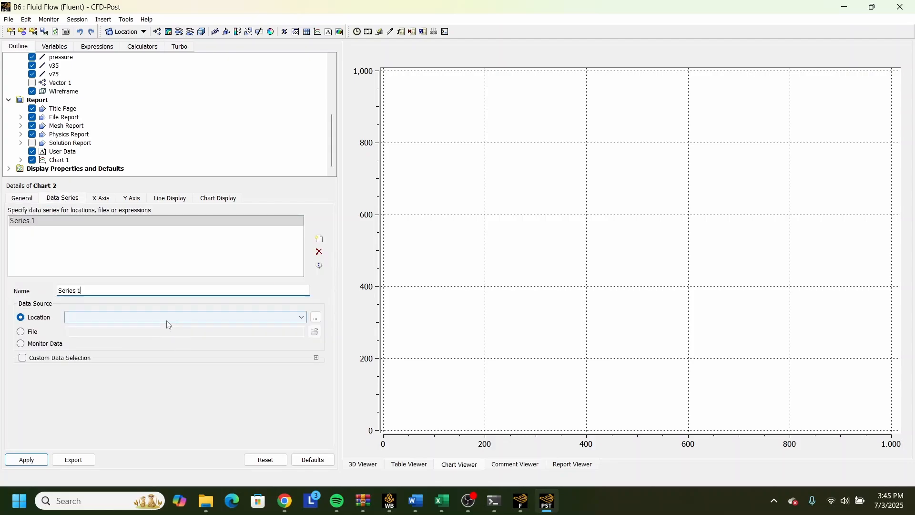
pyautogui.click(124, 317)
pyautogui.click(127, 333)
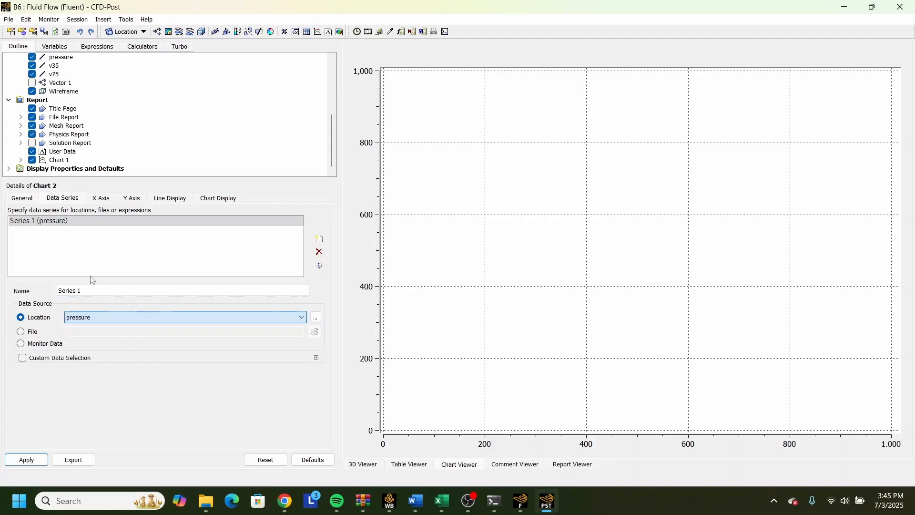
# Set the X-axis variable of Chart 2 to Wall Shear Y.
pyautogui.click(100, 198)
pyautogui.click(136, 223)
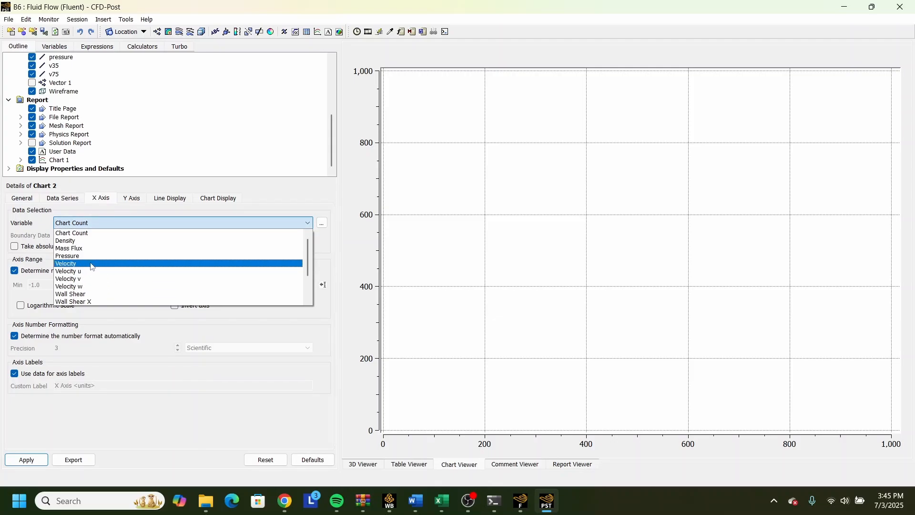
pyautogui.scroll(-2, 92, 267)
pyautogui.scroll(2, 98, 291)
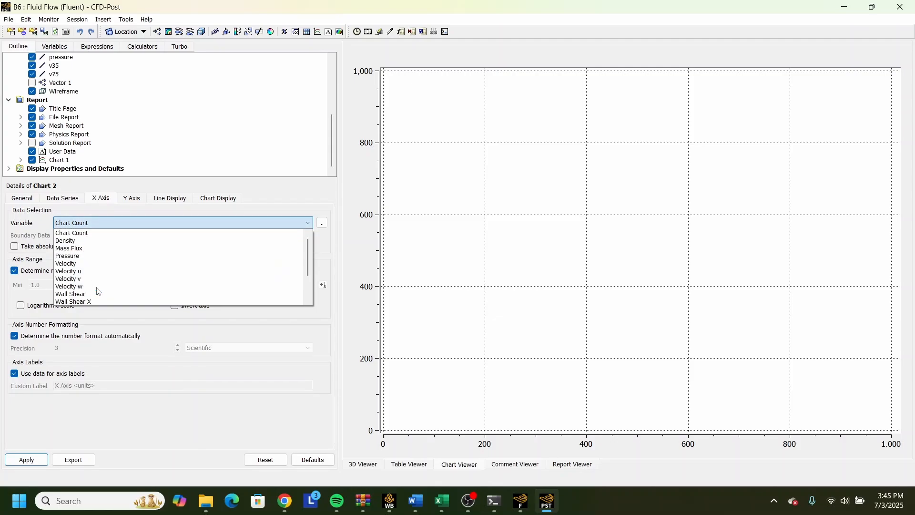
pyautogui.scroll(-1, 109, 275)
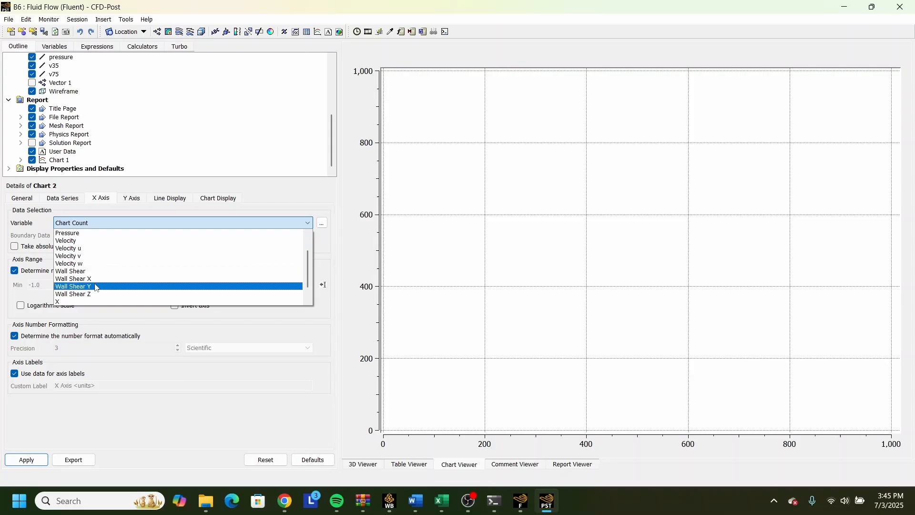
pyautogui.click(98, 287)
pyautogui.click(131, 198)
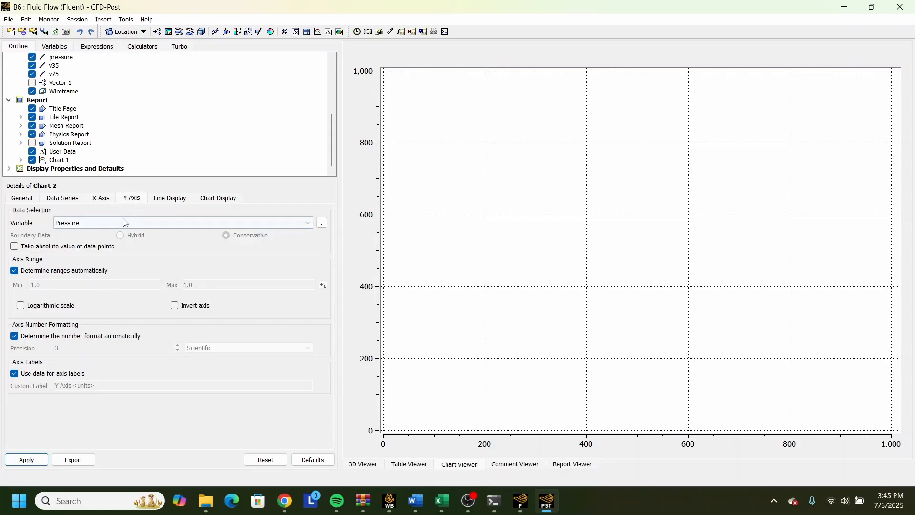
pyautogui.click(125, 223)
# Set Chart 2's X-axis variable to X and its Y-axis variable to Wall Shear Y, and apply the chart.
pyautogui.click(98, 199)
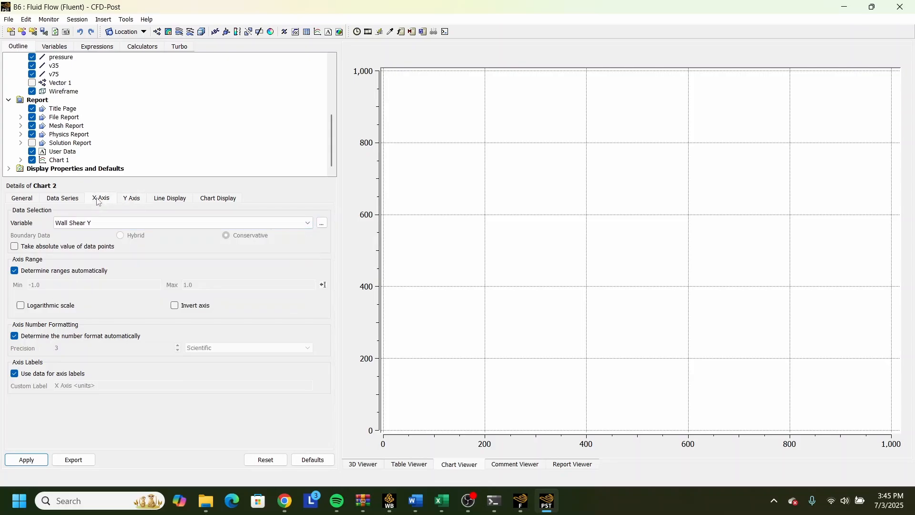
pyautogui.click(110, 223)
pyautogui.click(78, 292)
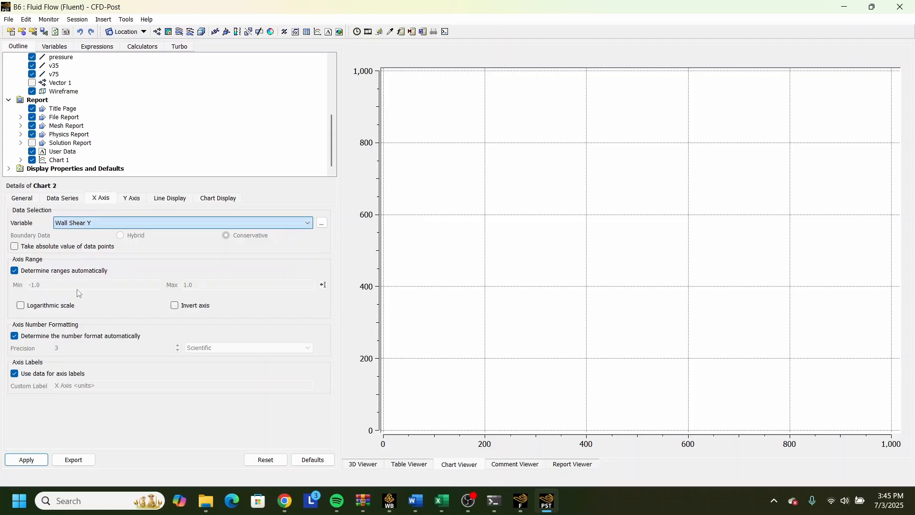
pyautogui.click(134, 199)
pyautogui.click(124, 223)
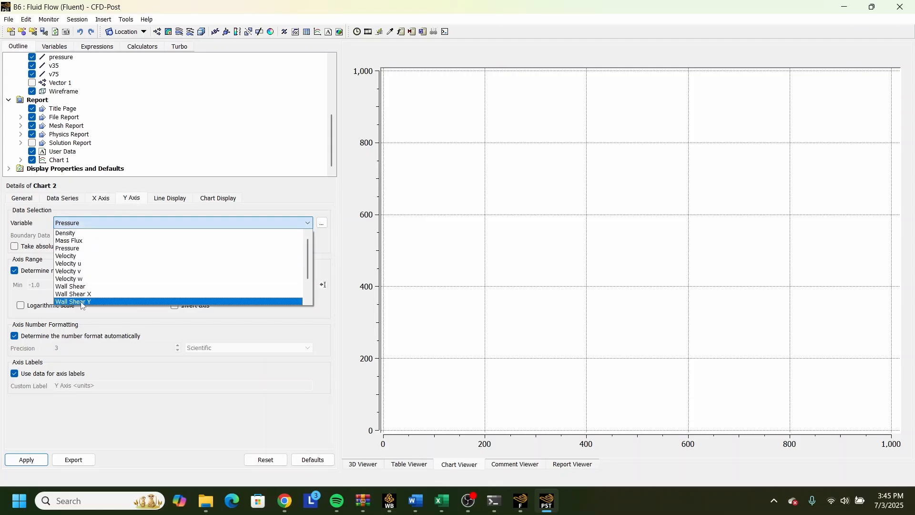
pyautogui.click(81, 302)
pyautogui.click(28, 460)
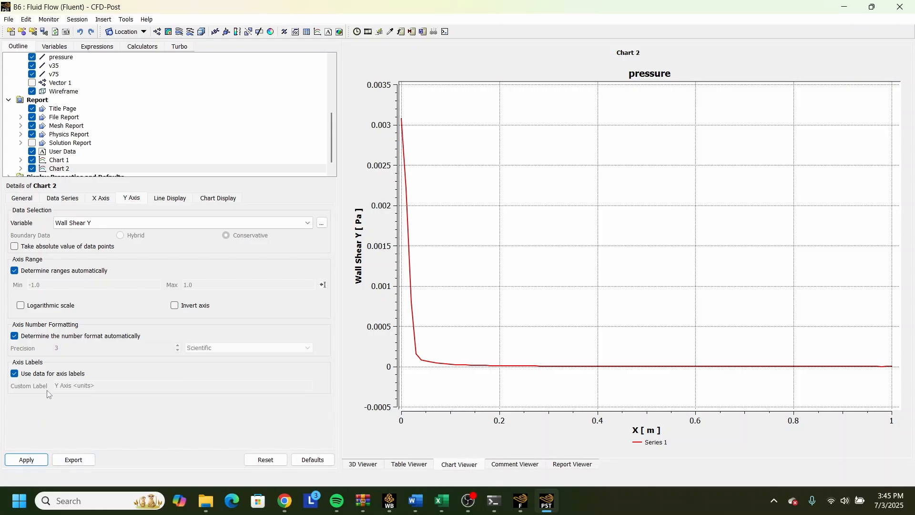
pyautogui.click(35, 460)
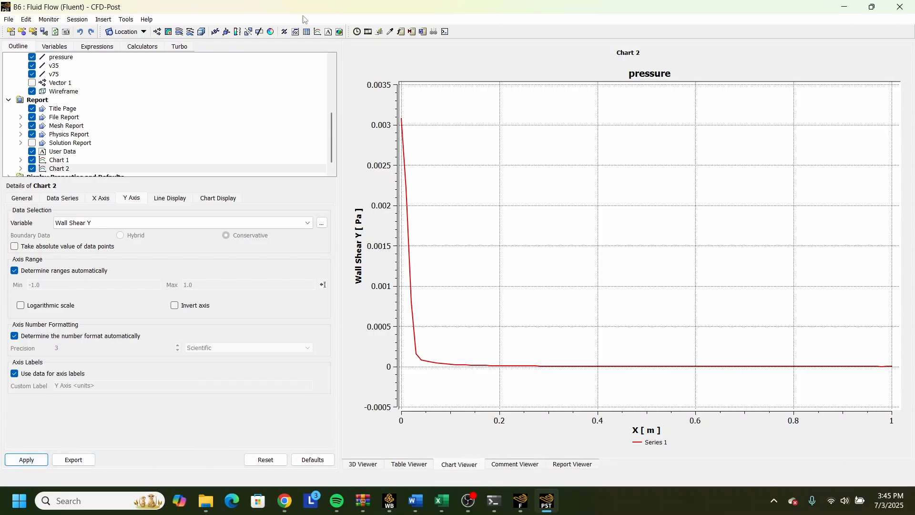